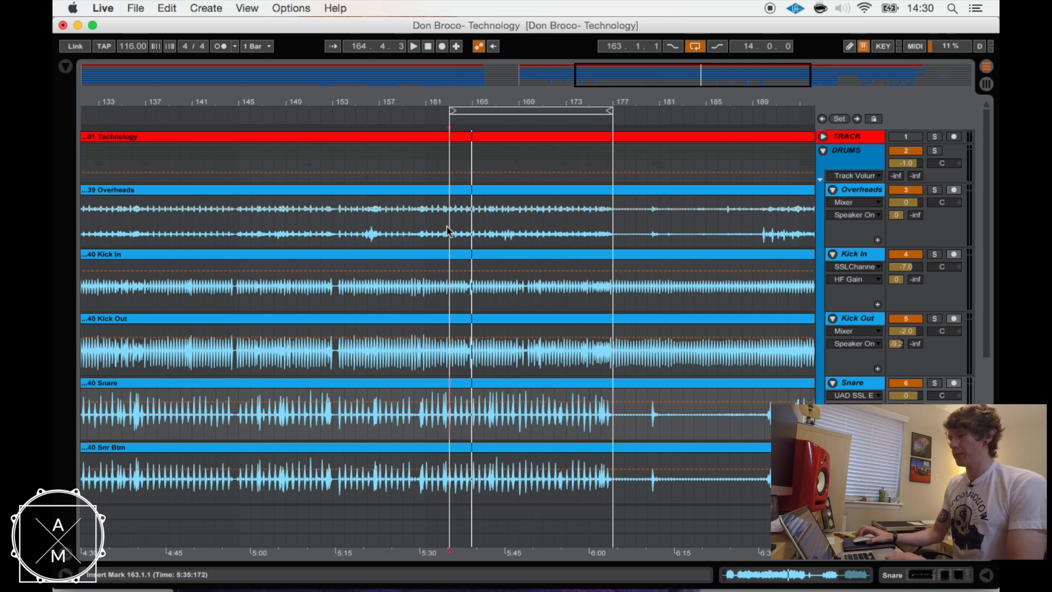
Step: Play the drum arrangement from the loop start at bar 163
{"action": "left_click", "coordinate": [446, 230]}
{"action": "key", "text": "space"}
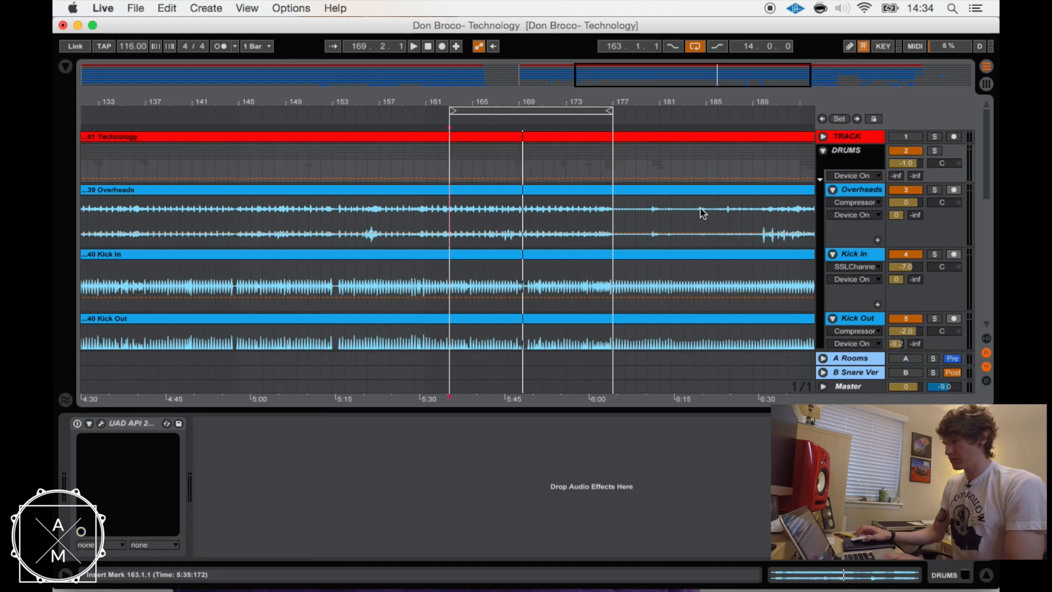
Step: Switch to the Session mixer and hide the browser and device area to see all the drum tracks
{"action": "key", "text": "Tab"}
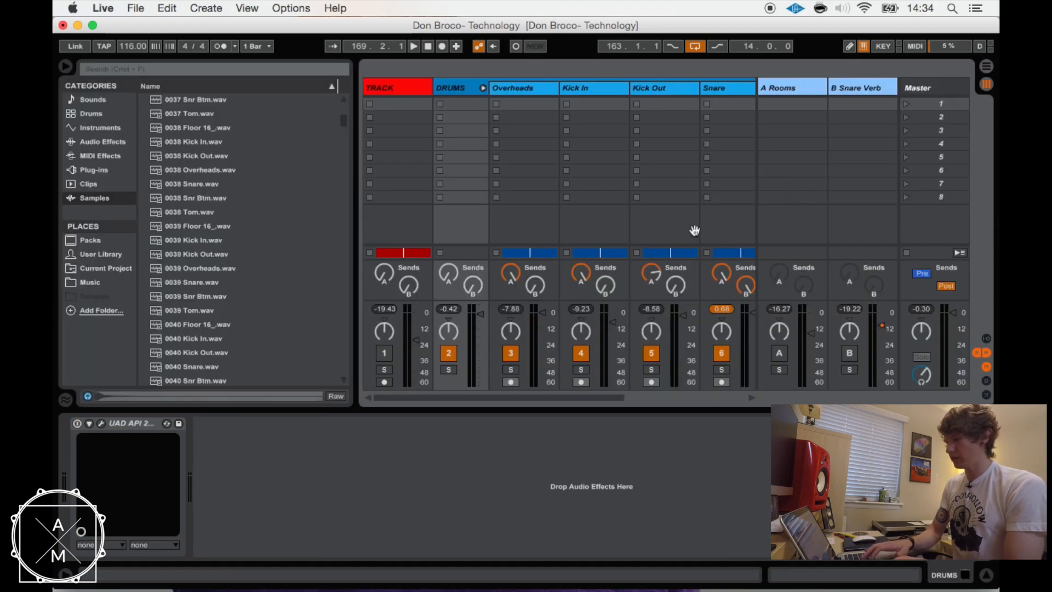
{"action": "key", "text": "super+alt+b"}
{"action": "key", "text": "super+alt+l"}
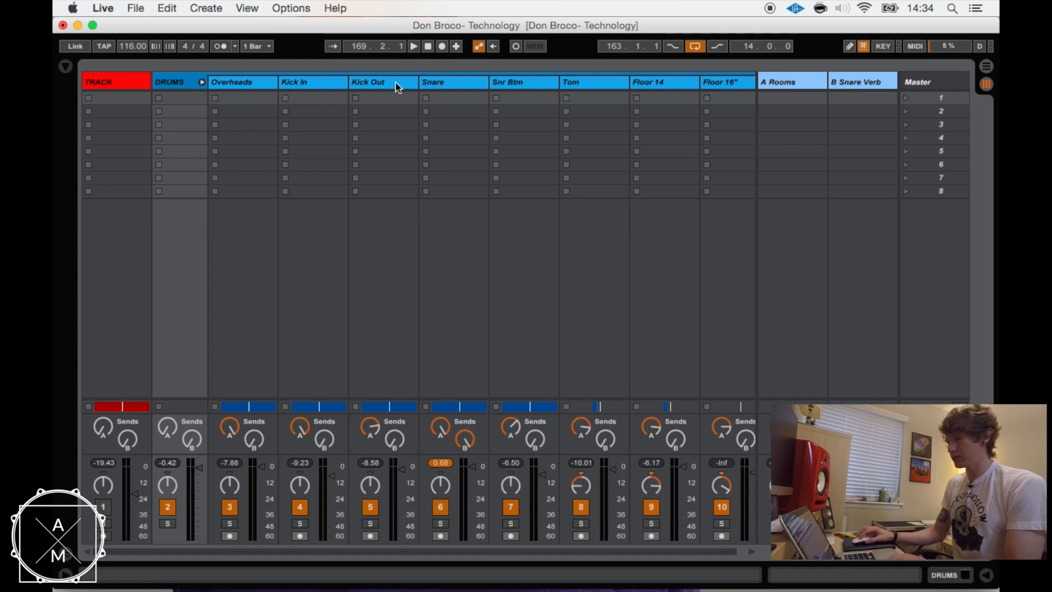
{"action": "scroll", "coordinate": [545, 86], "scroll_direction": "right", "scroll_amount": 1}
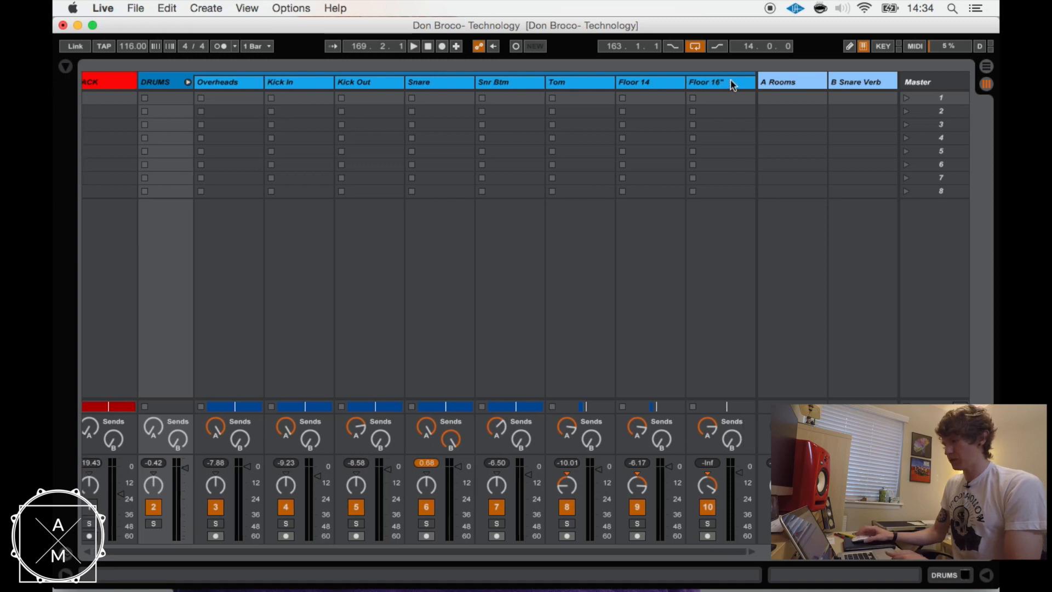
Step: Inspect the Ocean Way Studios plug-in on the A Rooms return, then close it and hide the device area
{"action": "left_click", "coordinate": [803, 83]}
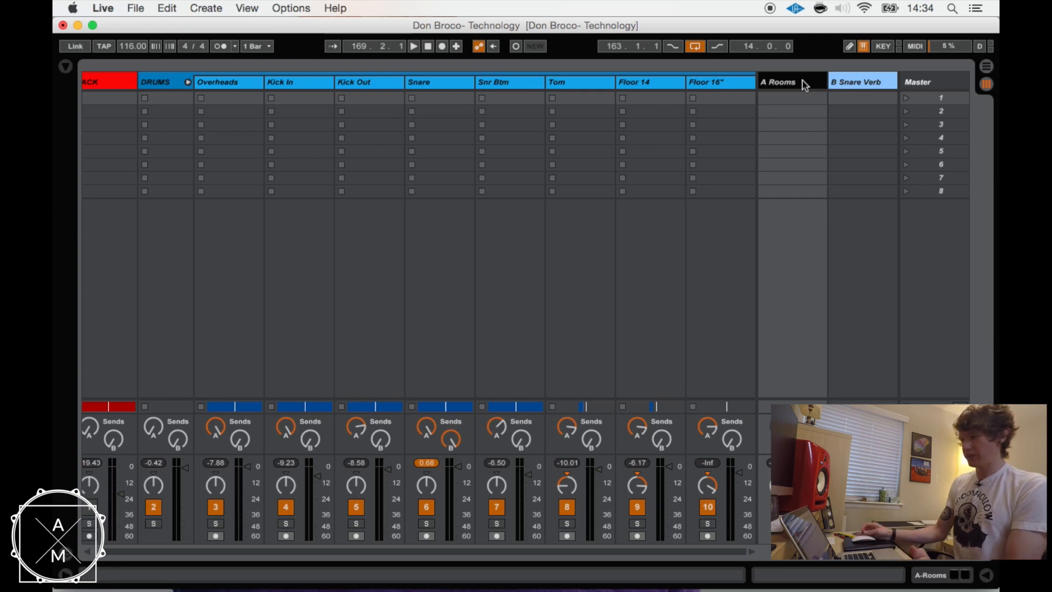
{"action": "double_click", "coordinate": [802, 80]}
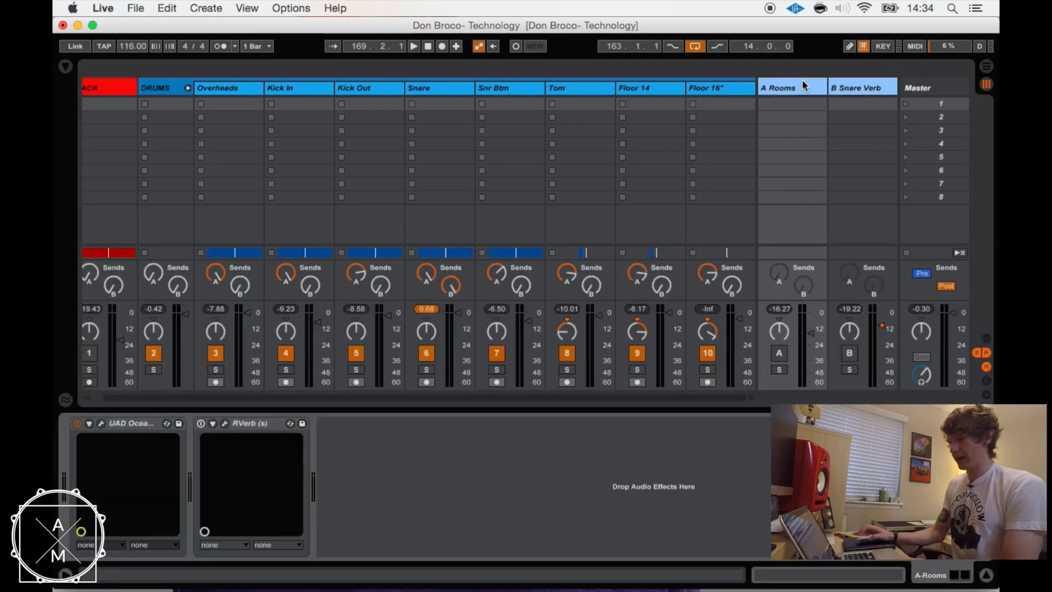
{"action": "left_click", "coordinate": [101, 424]}
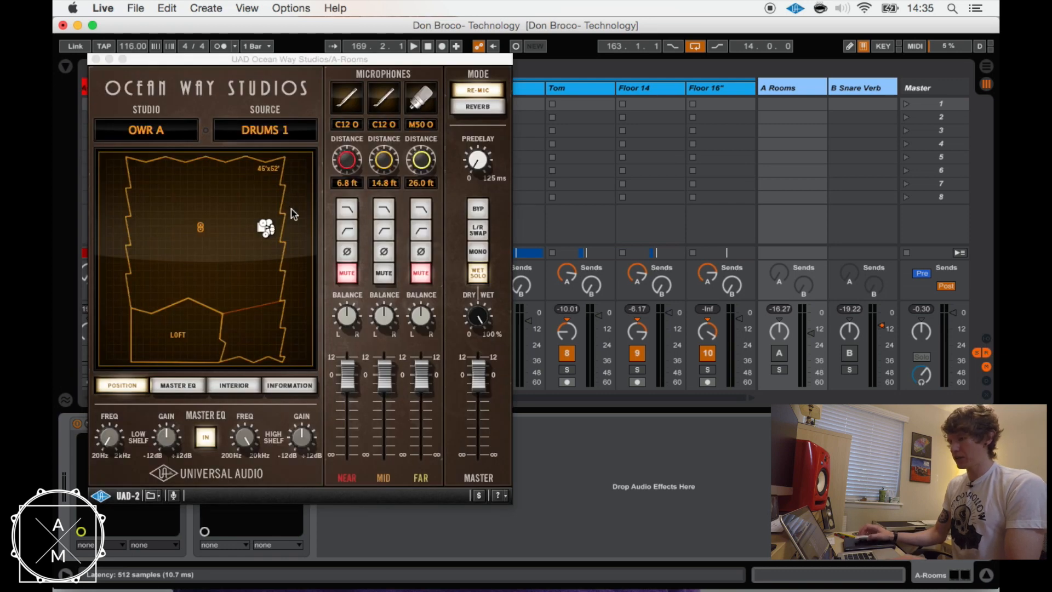
{"action": "left_click", "coordinate": [97, 58]}
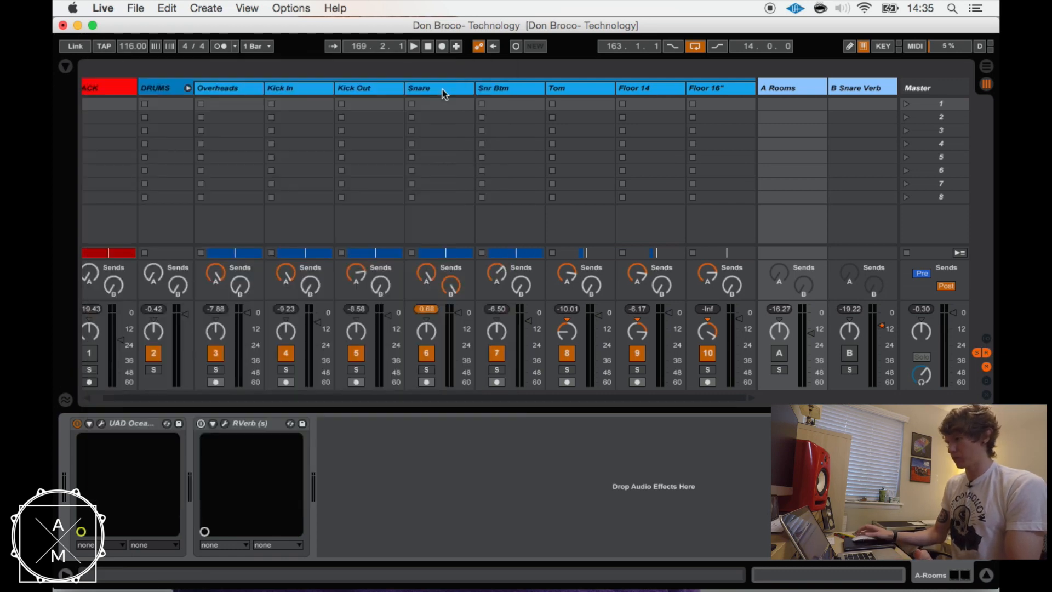
{"action": "double_click", "coordinate": [796, 87]}
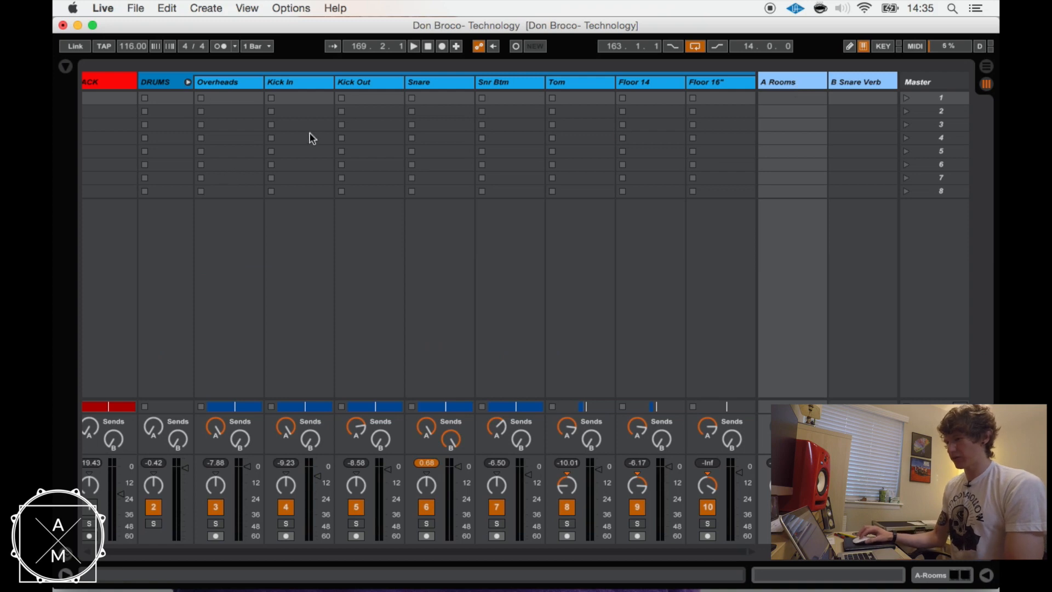
Step: Go through the Overheads, Kick In and Kick Out tracks in the mixer, selecting each in turn
{"action": "left_click", "coordinate": [255, 85]}
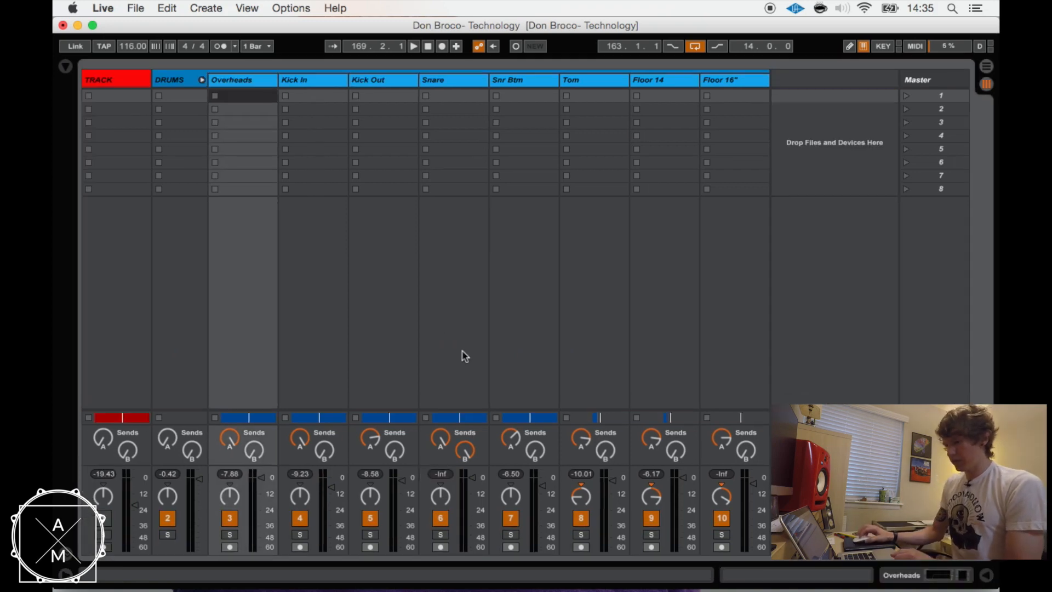
{"action": "left_click", "coordinate": [335, 96]}
{"action": "left_click", "coordinate": [383, 82]}
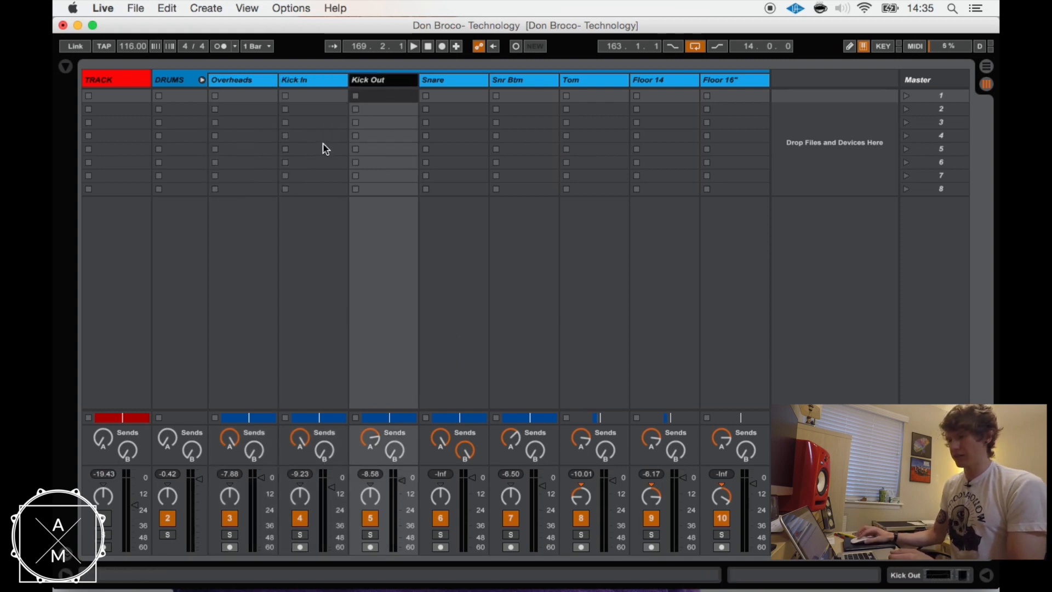
{"action": "left_click", "coordinate": [307, 80]}
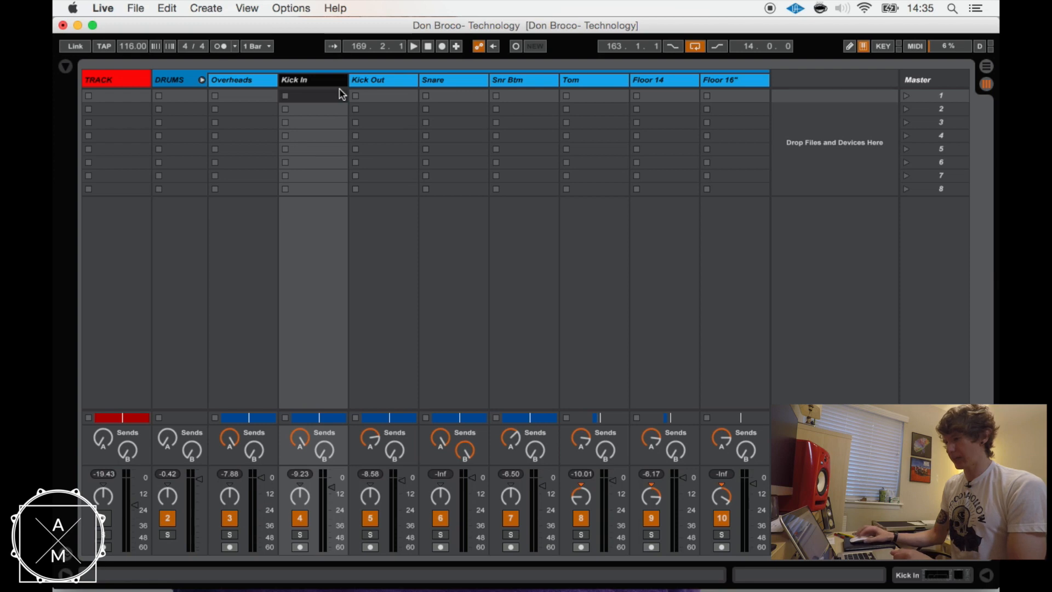
{"action": "left_click", "coordinate": [373, 83]}
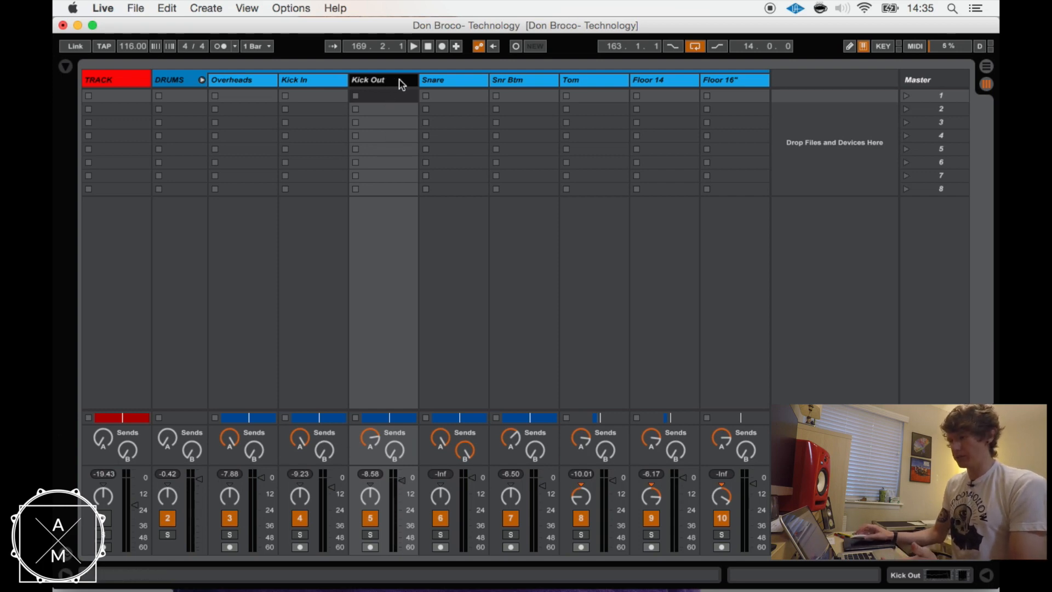
{"action": "left_click", "coordinate": [331, 84]}
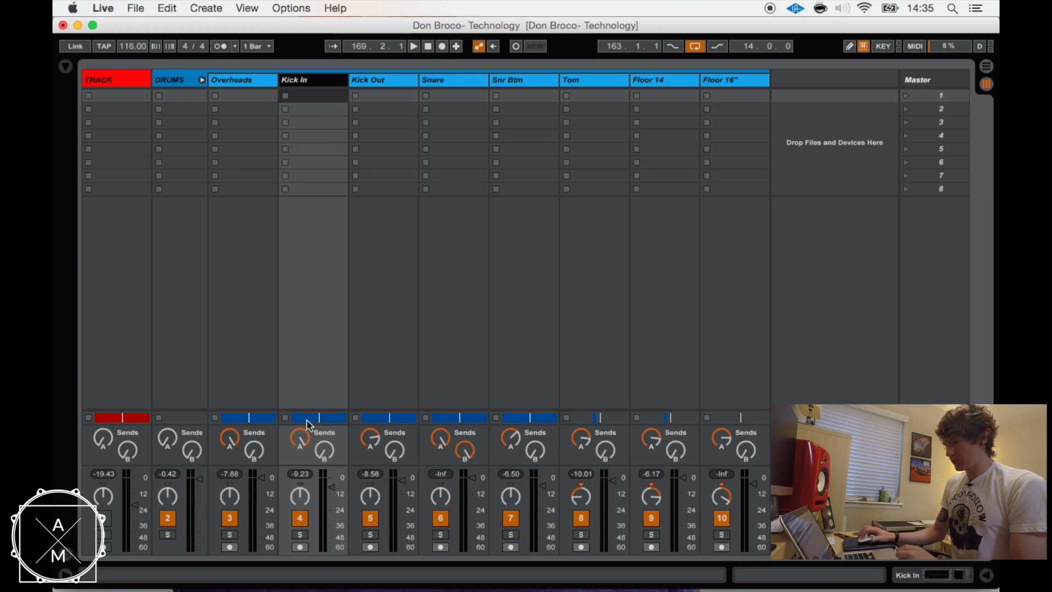
Step: Audition the Kick In and Kick Out microphones by soloing each during loop playback
{"action": "left_click", "coordinate": [299, 534]}
{"action": "key", "text": "space"}
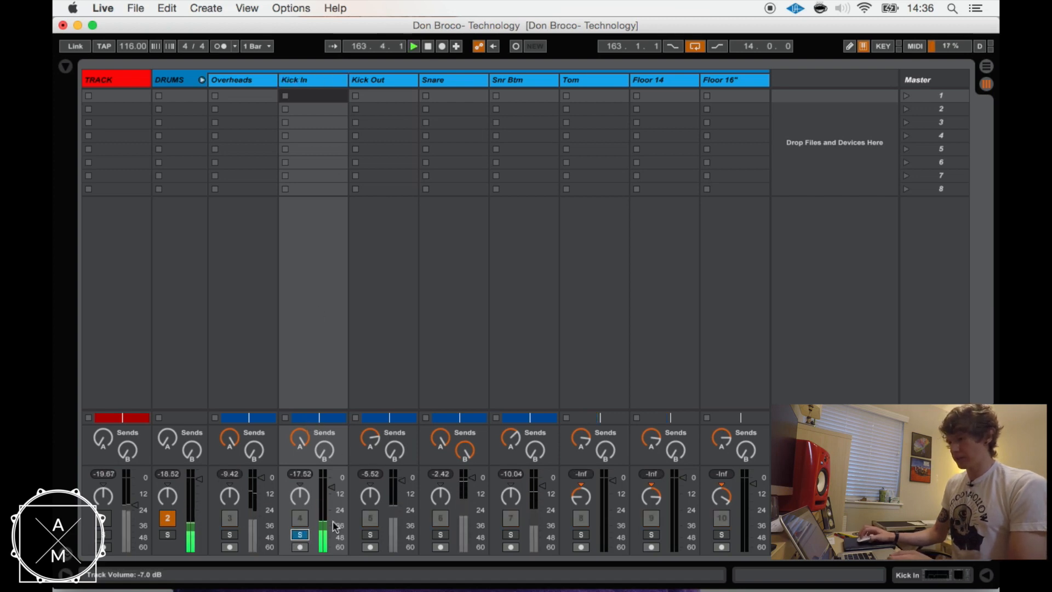
{"action": "left_click", "coordinate": [372, 535]}
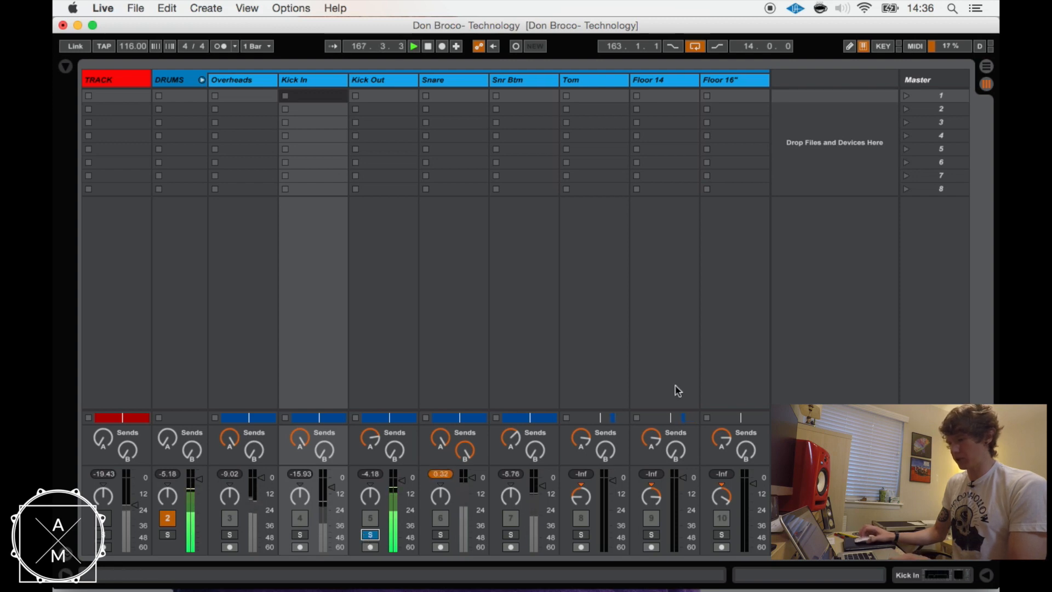
{"action": "left_click", "coordinate": [299, 534], "text": "super"}
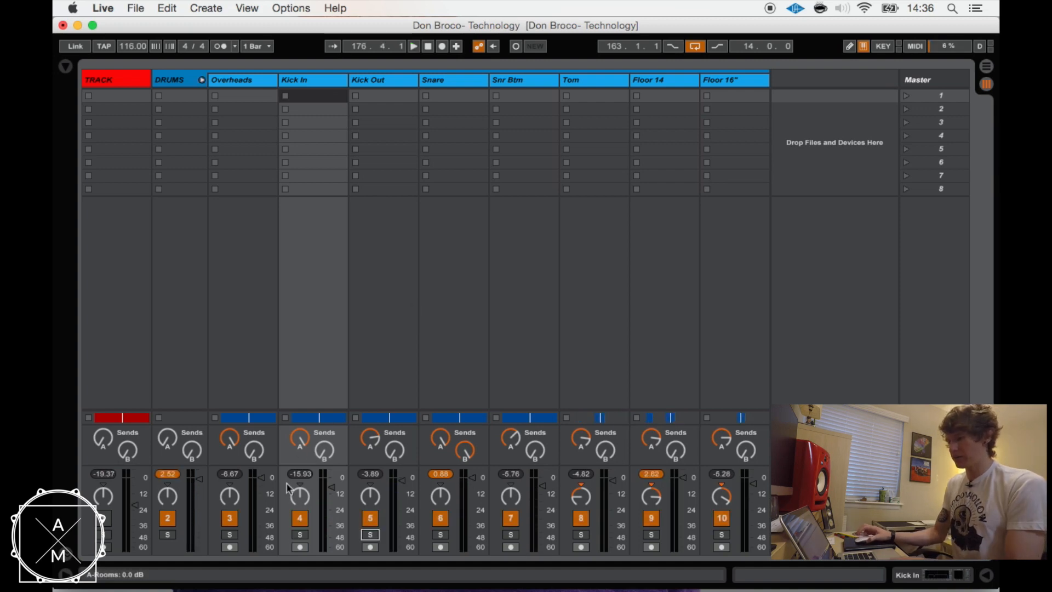
Step: Audition the Overheads track soloed during loop playback, then stop and clear its solo
{"action": "left_click", "coordinate": [230, 534]}
{"action": "key", "text": "space"}
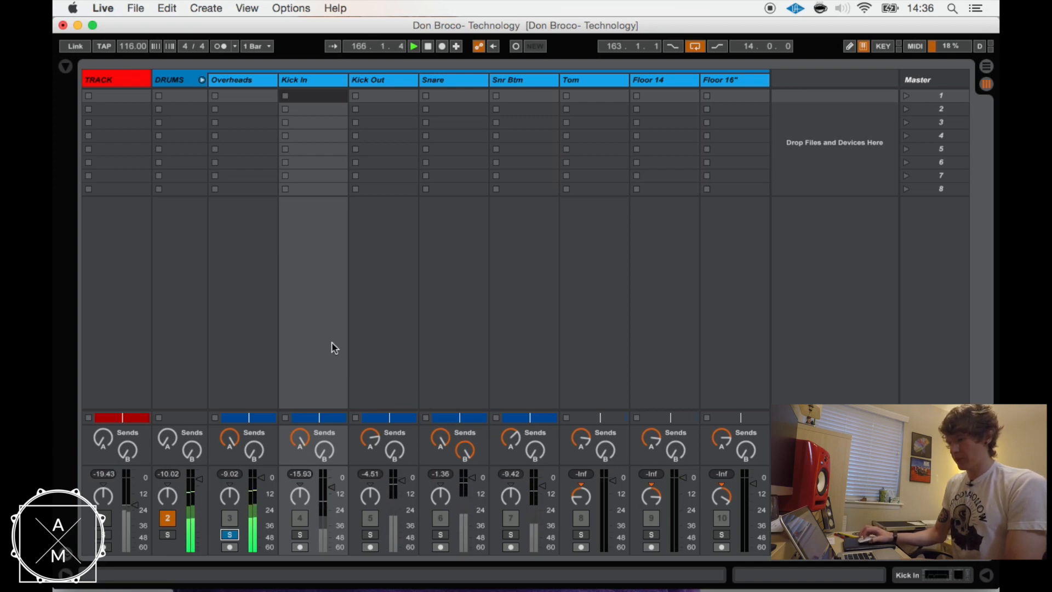
{"action": "key", "text": "space"}
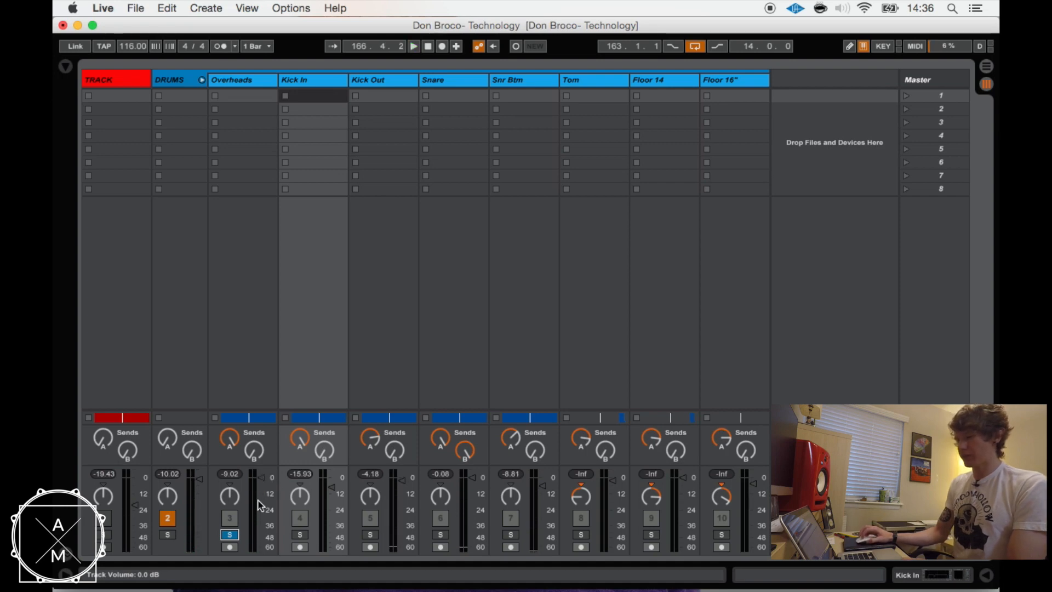
{"action": "left_click", "coordinate": [230, 535]}
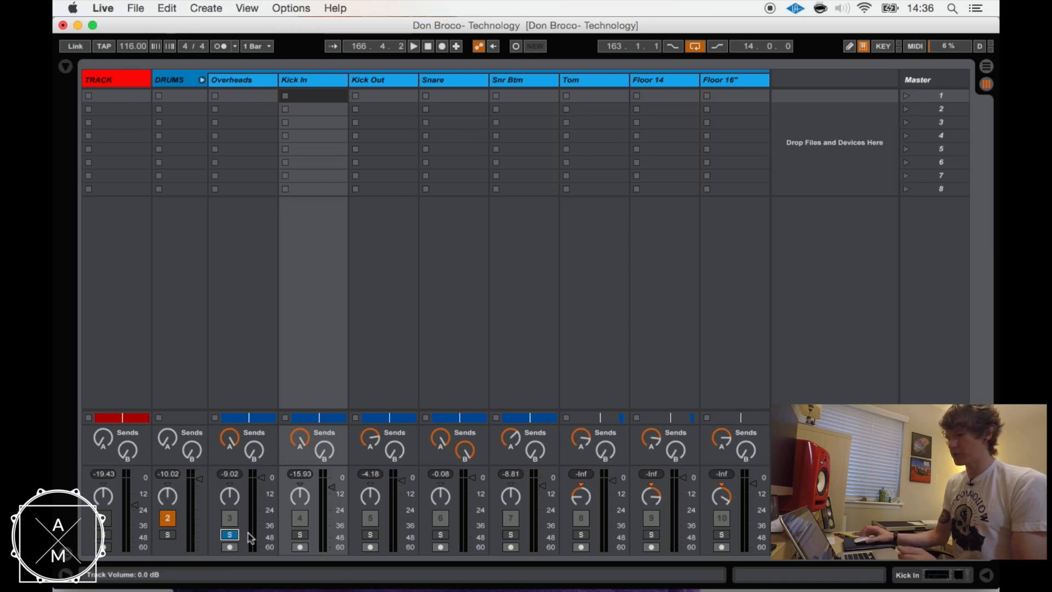
{"action": "left_click", "coordinate": [230, 535]}
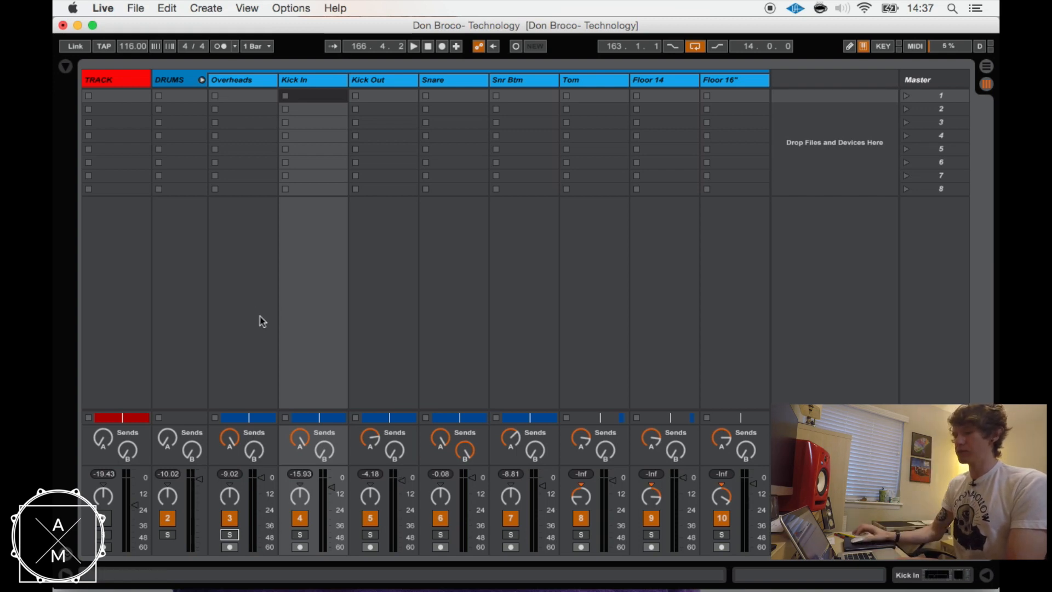
Step: Play the full drum mix and compare it with the Overheads track muted and unmuted
{"action": "key", "text": "space"}
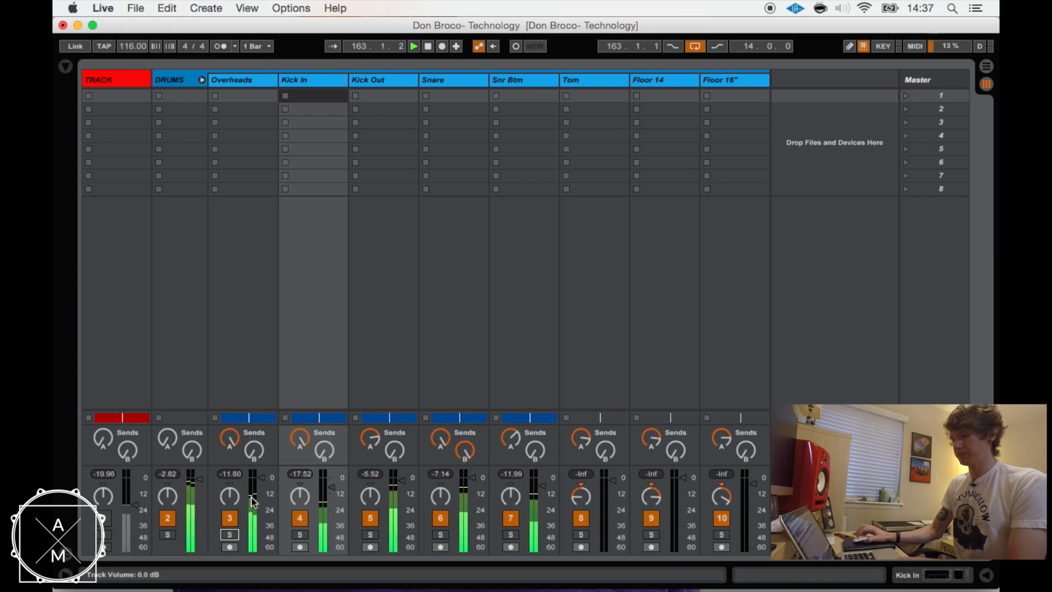
{"action": "left_click", "coordinate": [230, 521]}
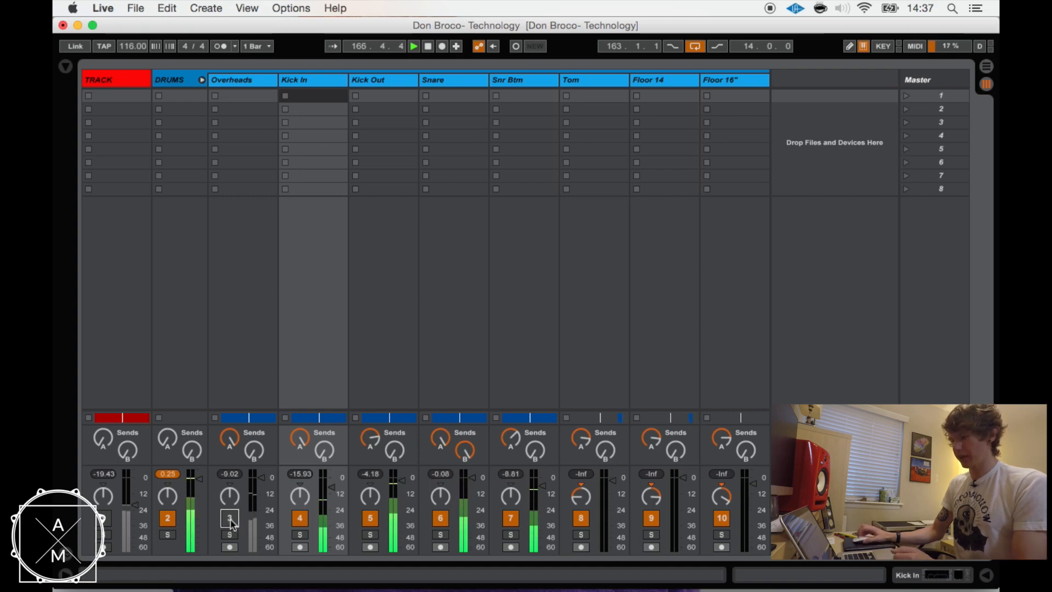
{"action": "left_click", "coordinate": [230, 517]}
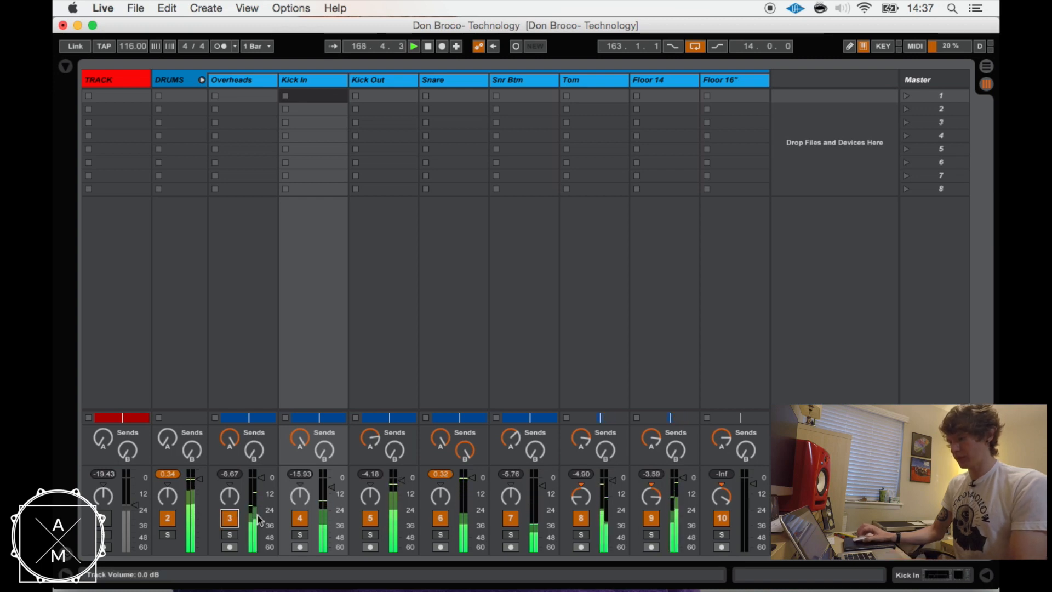
{"action": "key", "text": "space"}
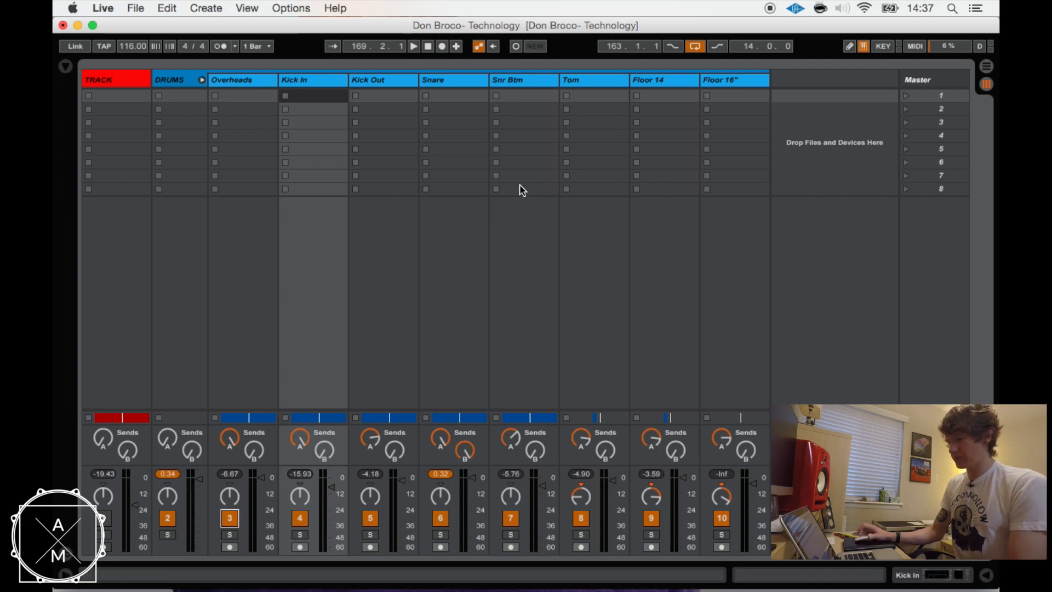
Step: Audition Snr Btm soloed, then with Snare, before playing the full kit; clear the Floor 14 peak reading once stopped
{"action": "left_click", "coordinate": [510, 535]}
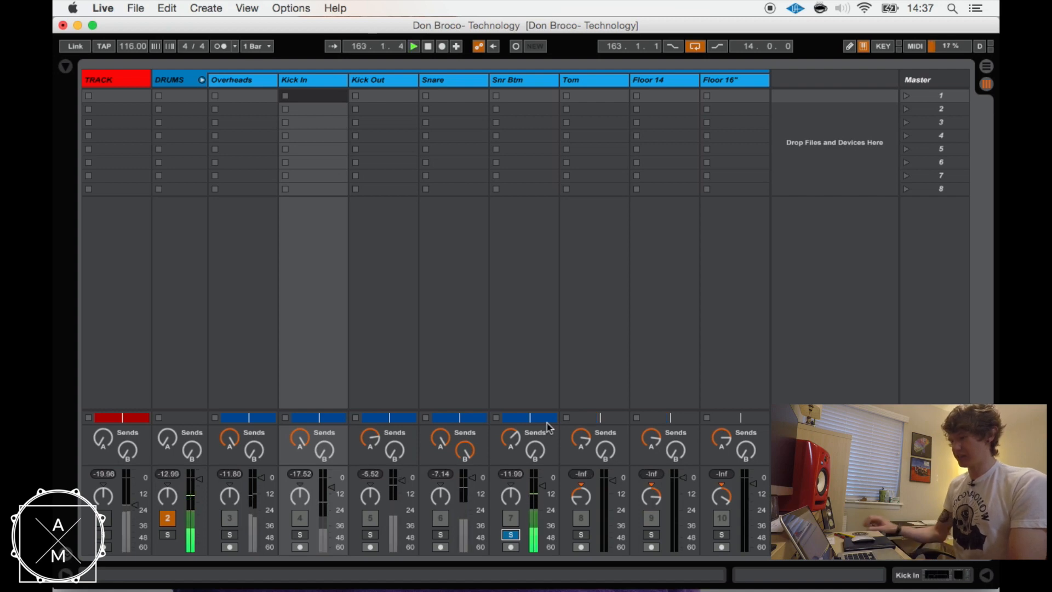
{"action": "left_click", "coordinate": [440, 534]}
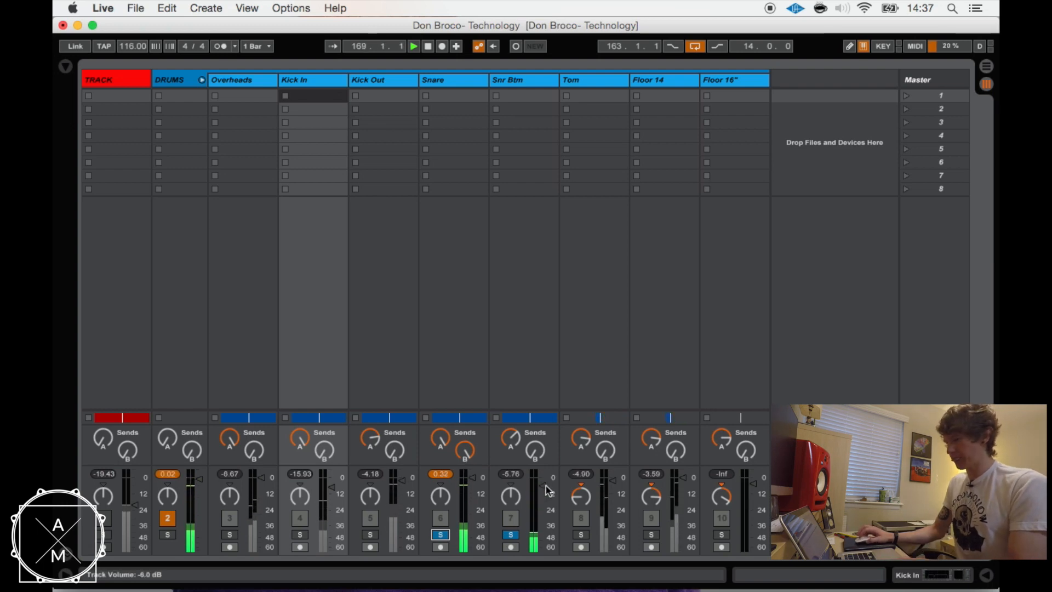
{"action": "left_click", "coordinate": [511, 534]}
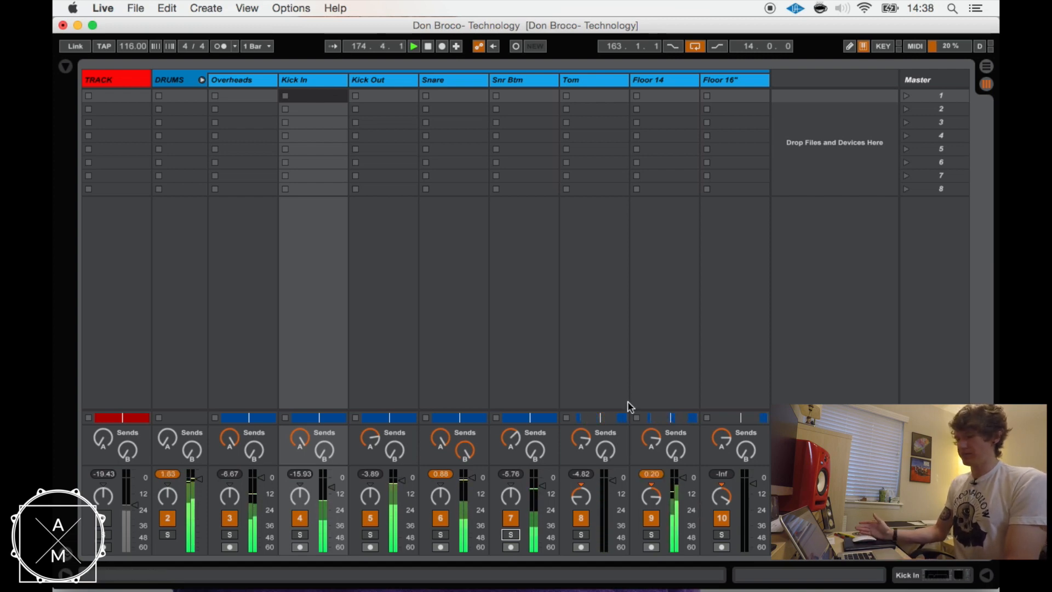
{"action": "key", "text": "space"}
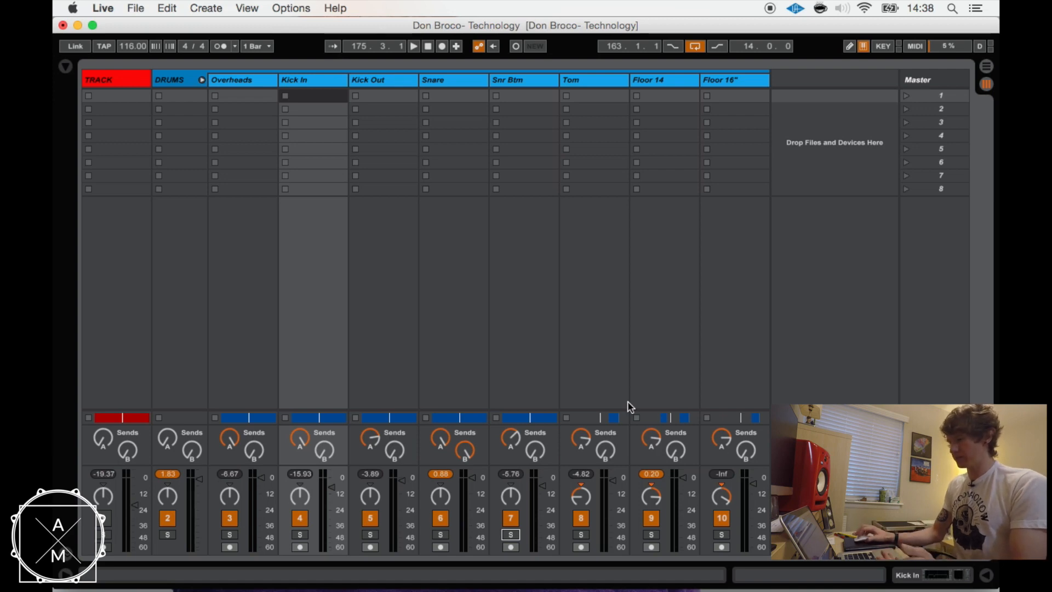
{"action": "left_click", "coordinate": [651, 474]}
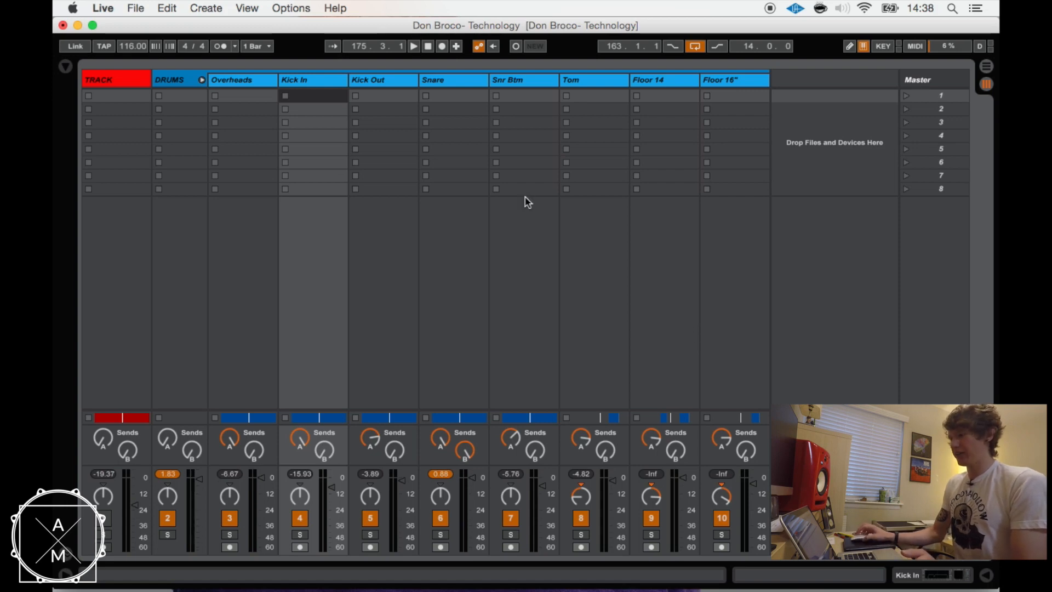
Step: Show the Master track's devices and compare the drum mix with EQ Eight bypassed and active during playback
{"action": "double_click", "coordinate": [952, 88]}
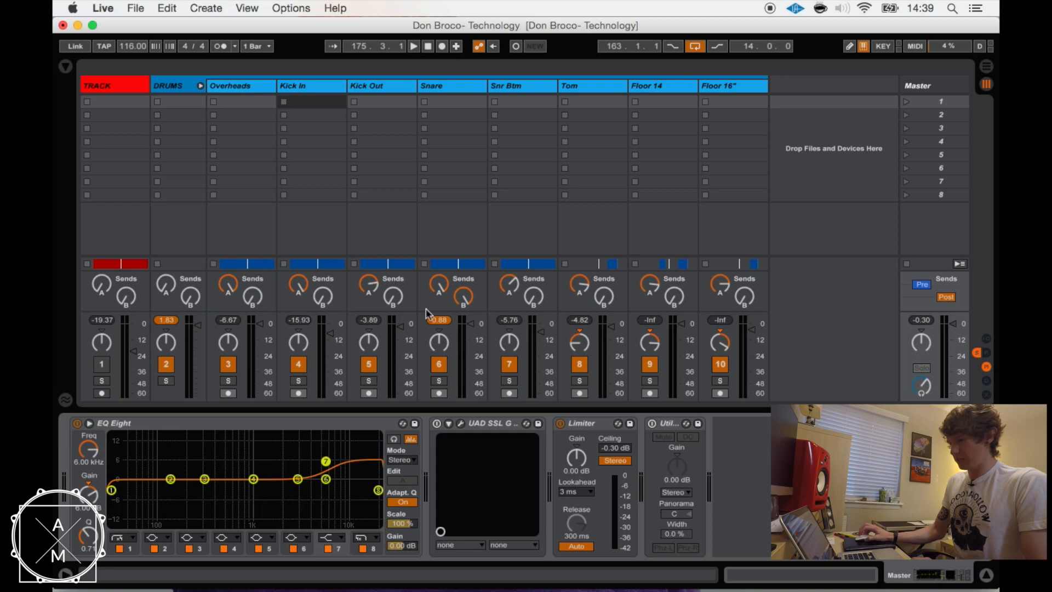
{"action": "left_click", "coordinate": [77, 427]}
{"action": "key", "text": "space"}
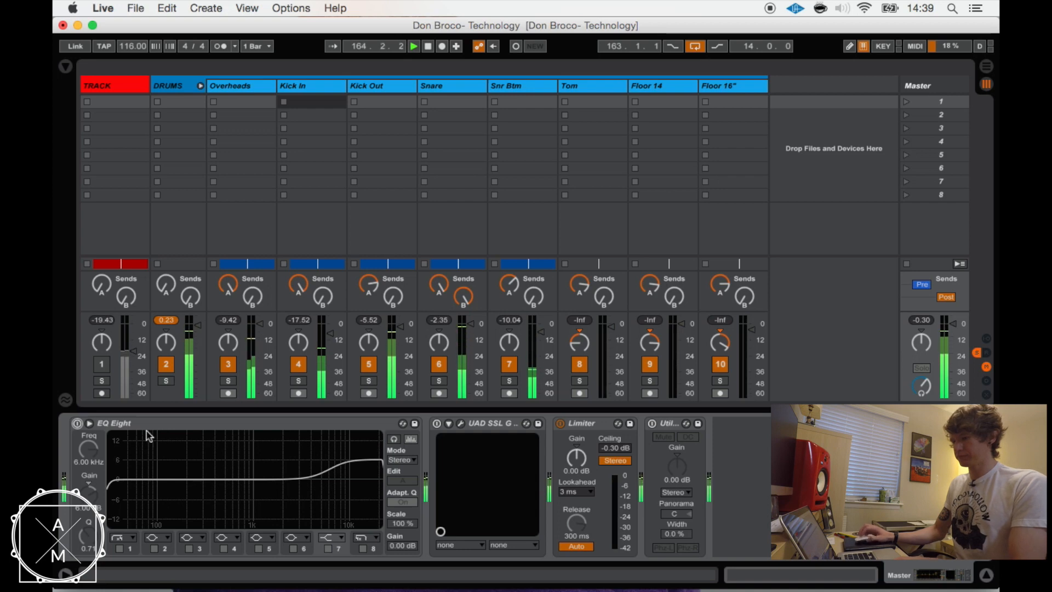
{"action": "left_click", "coordinate": [77, 424]}
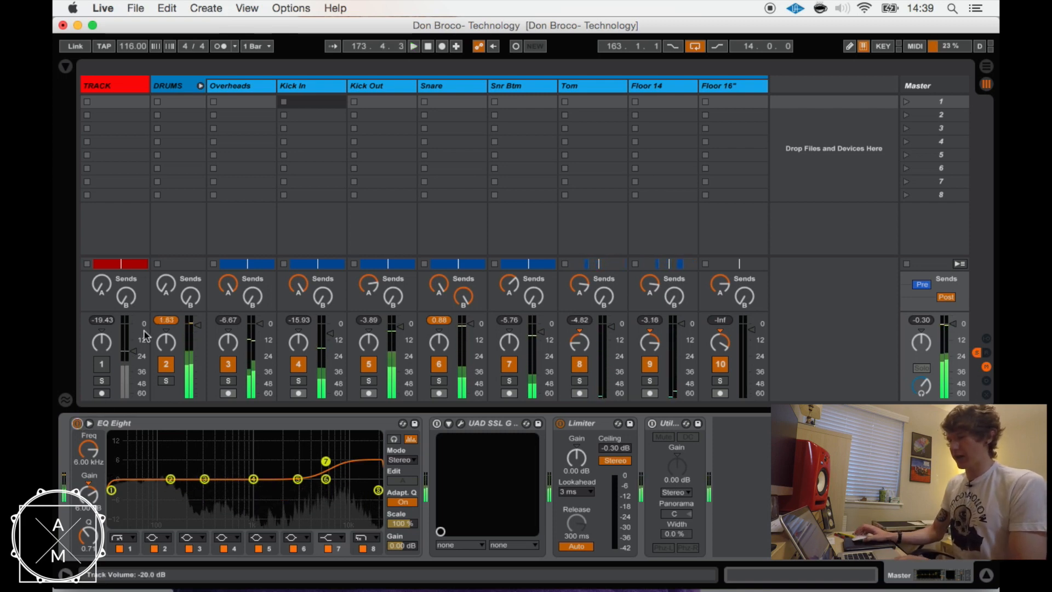
{"action": "key", "text": "space"}
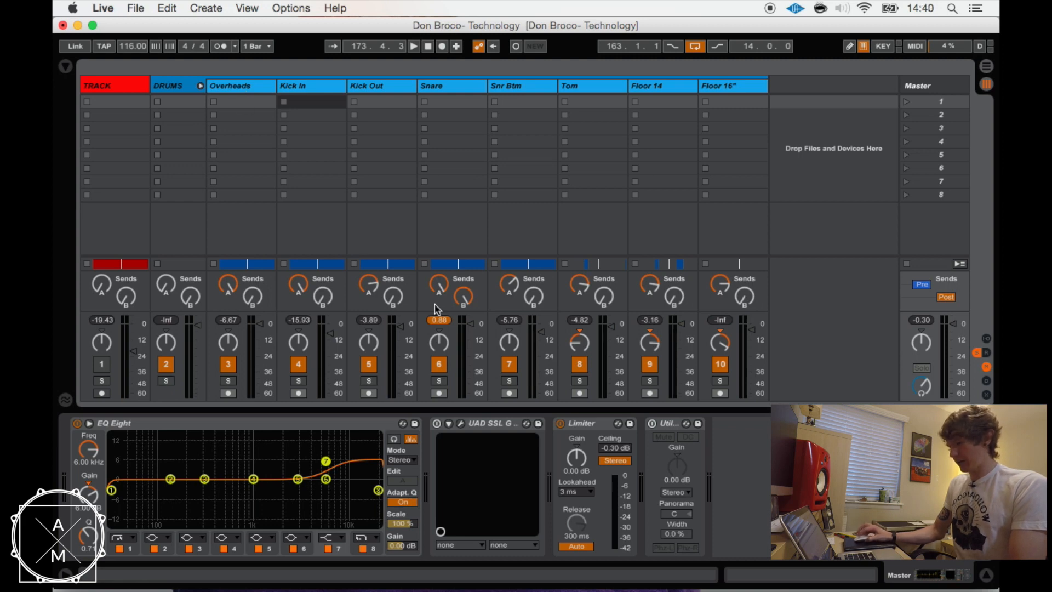
Step: Enable the UAD SSL G bus compressor on the Master, watch its gain reduction during playback, and close its window
{"action": "left_click", "coordinate": [437, 424]}
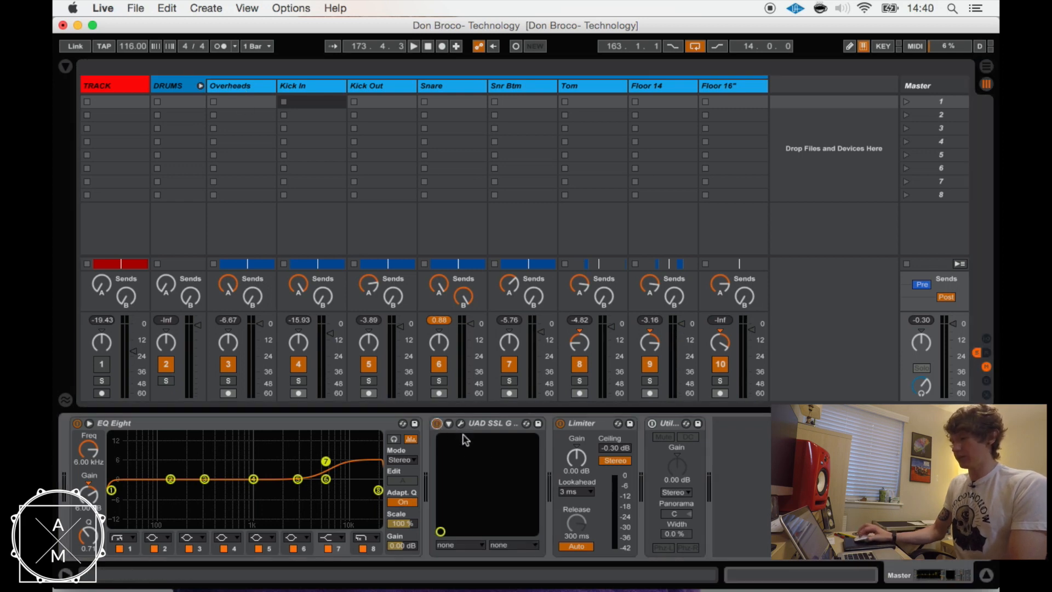
{"action": "left_click", "coordinate": [462, 424]}
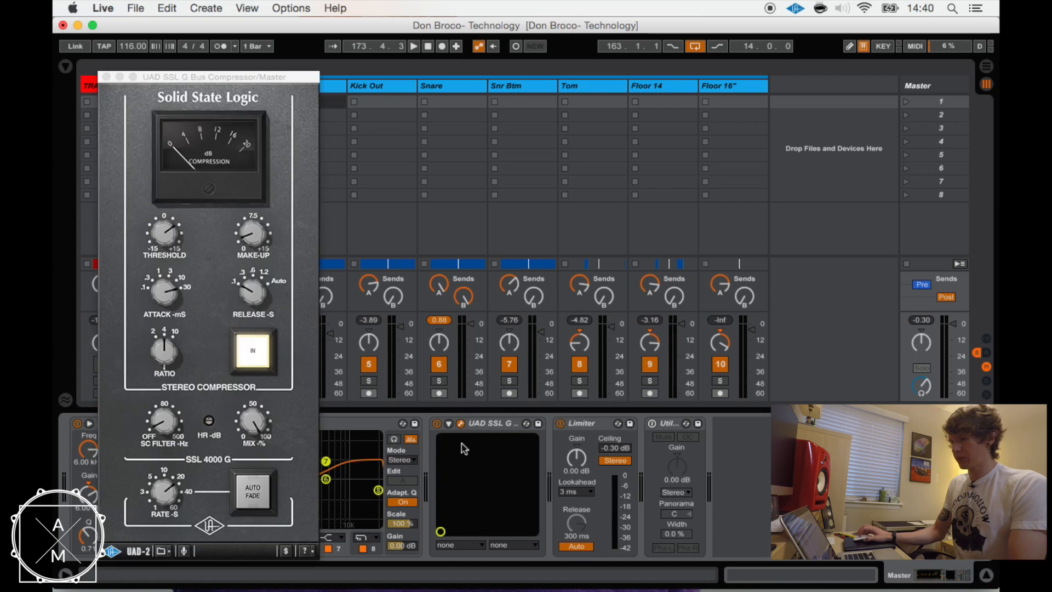
{"action": "key", "text": "space"}
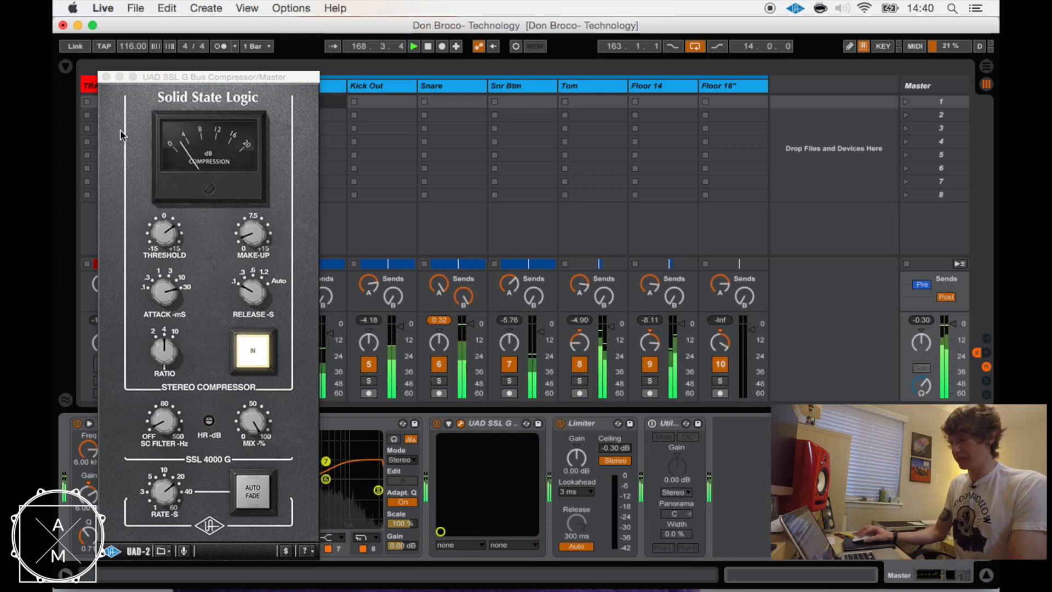
{"action": "left_click_drag", "start_coordinate": [159, 74], "coordinate": [167, 61]}
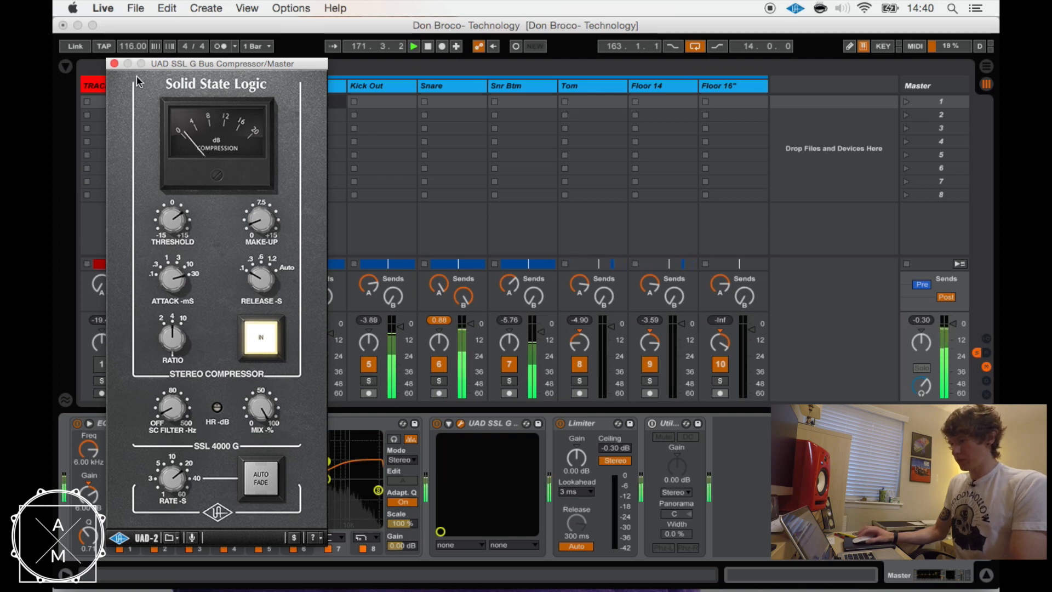
{"action": "left_click", "coordinate": [114, 64]}
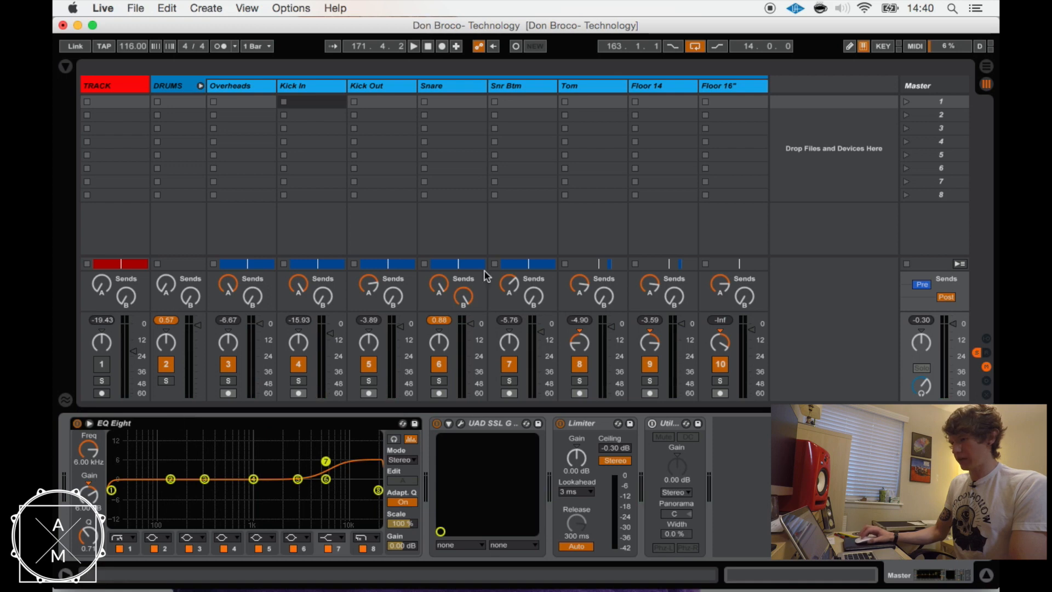
Step: Enable the UAD API 2500 compressor on the DRUMS group and open its plug-in window
{"action": "left_click", "coordinate": [172, 88]}
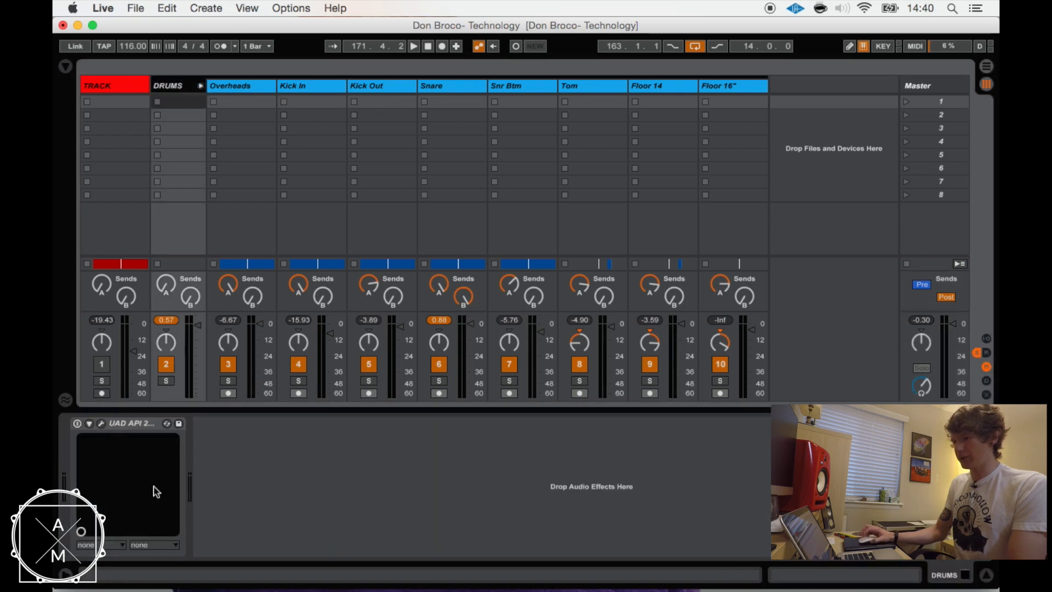
{"action": "left_click", "coordinate": [77, 424]}
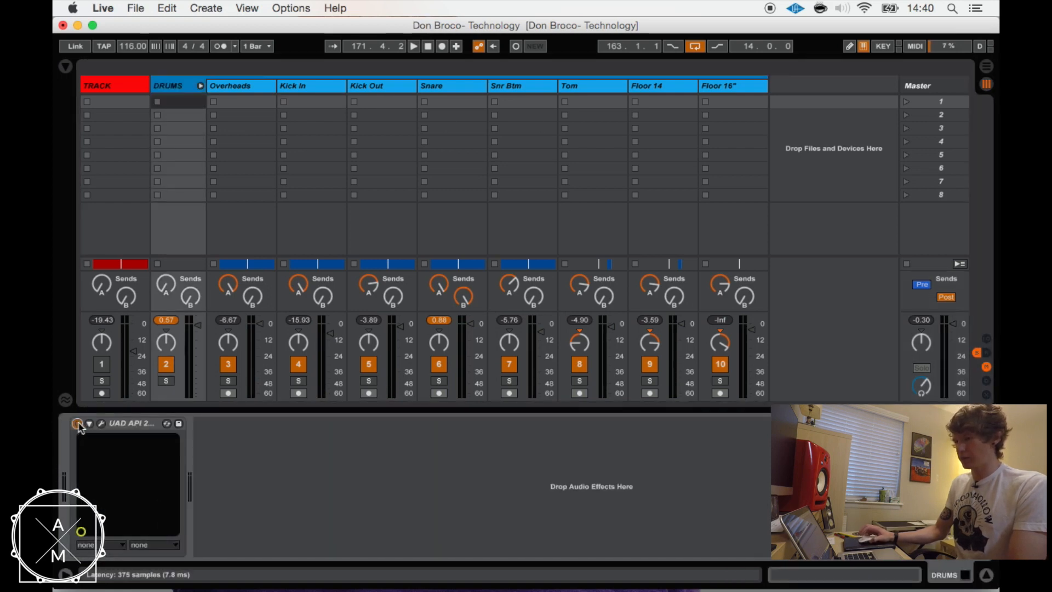
{"action": "left_click", "coordinate": [101, 425]}
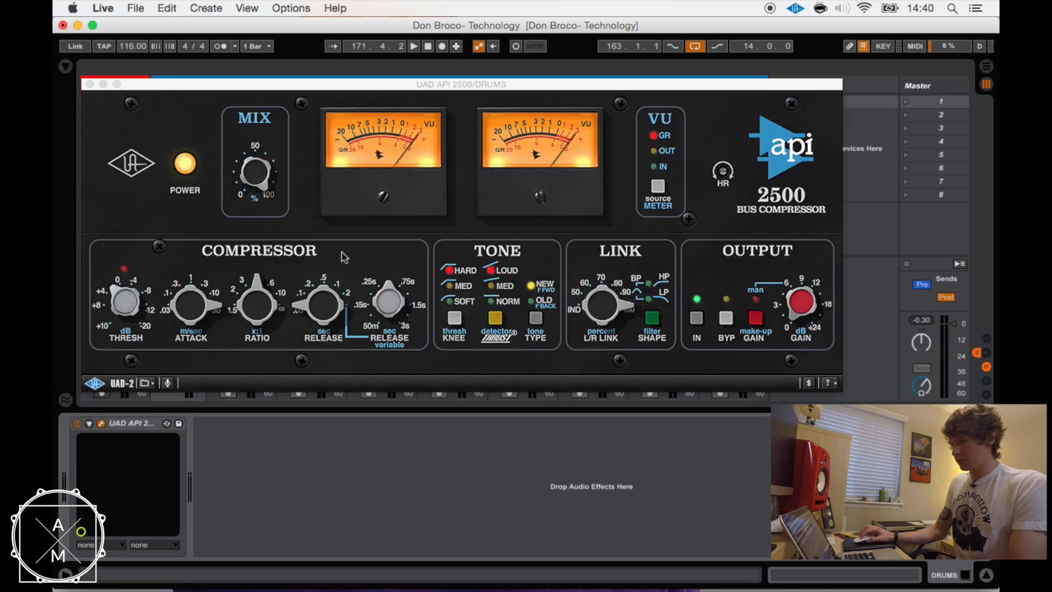
Step: Play the drum mix with the API 2500 powered off and on, then close the compressor's window
{"action": "left_click", "coordinate": [182, 164]}
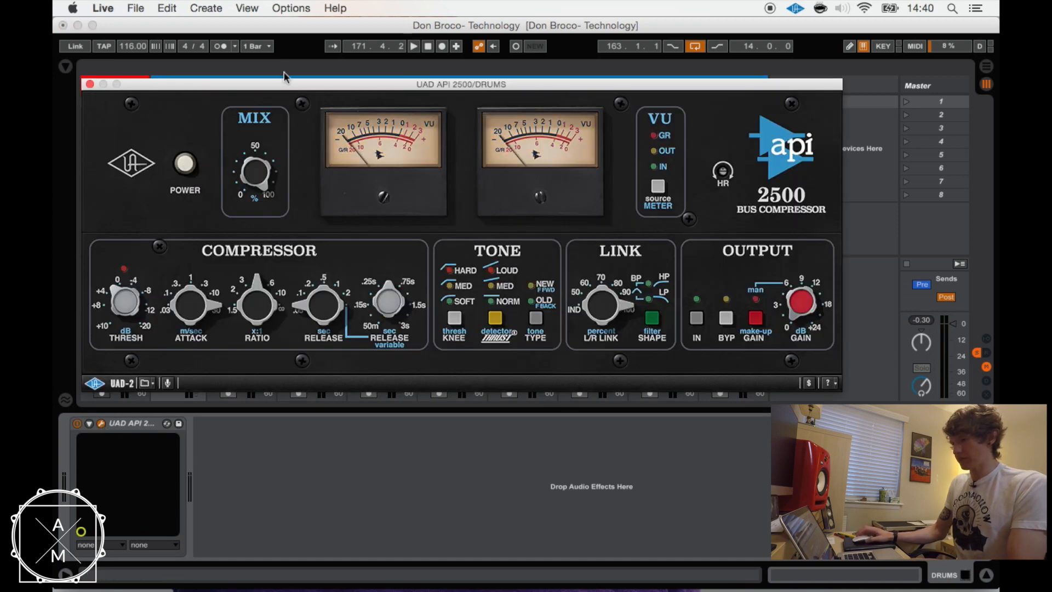
{"action": "left_click_drag", "start_coordinate": [288, 88], "coordinate": [312, 96]}
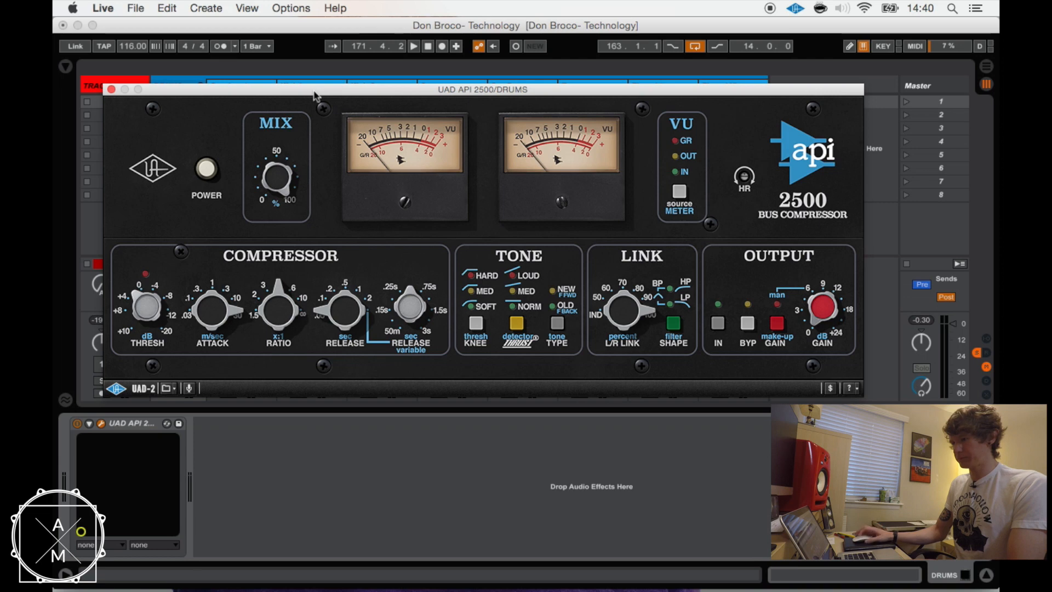
{"action": "key", "text": "space"}
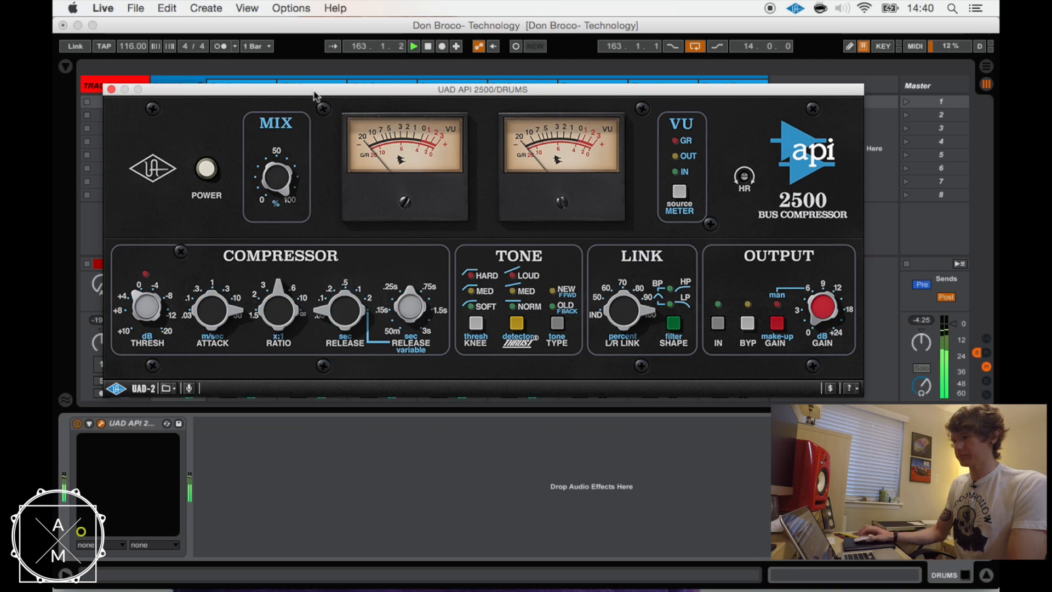
{"action": "left_click", "coordinate": [207, 171]}
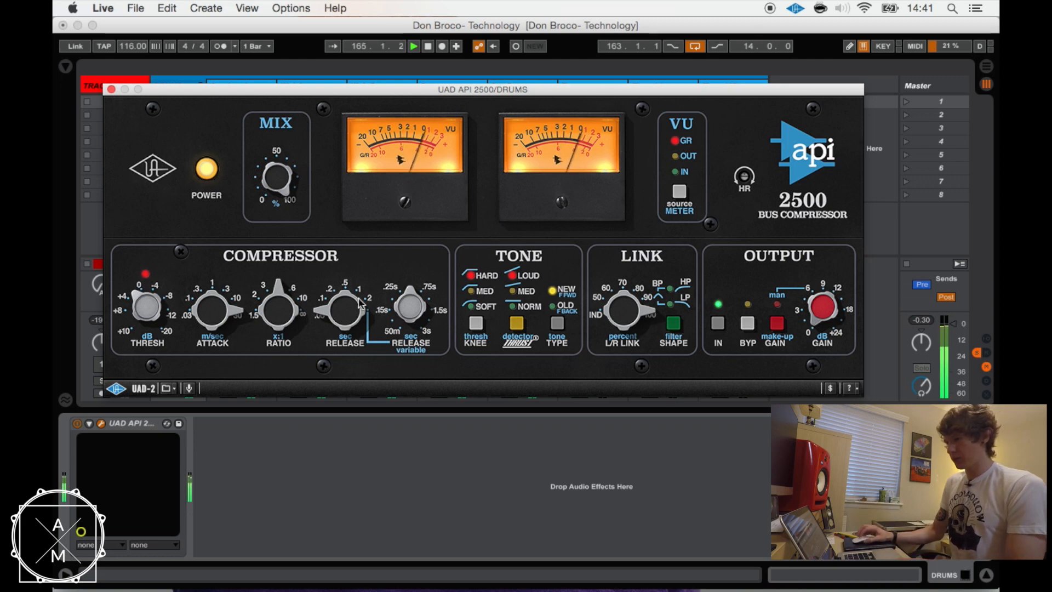
{"action": "left_click", "coordinate": [111, 89]}
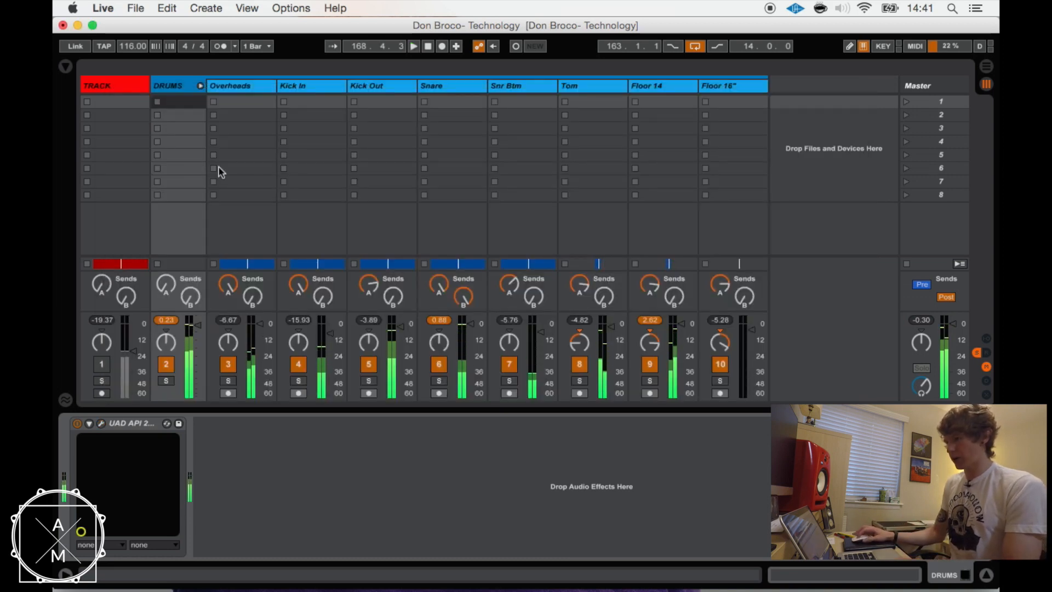
Step: Enable EQ Eight on the Overheads track and compare the soloed overheads with the EQ bypassed and active
{"action": "left_click", "coordinate": [249, 87]}
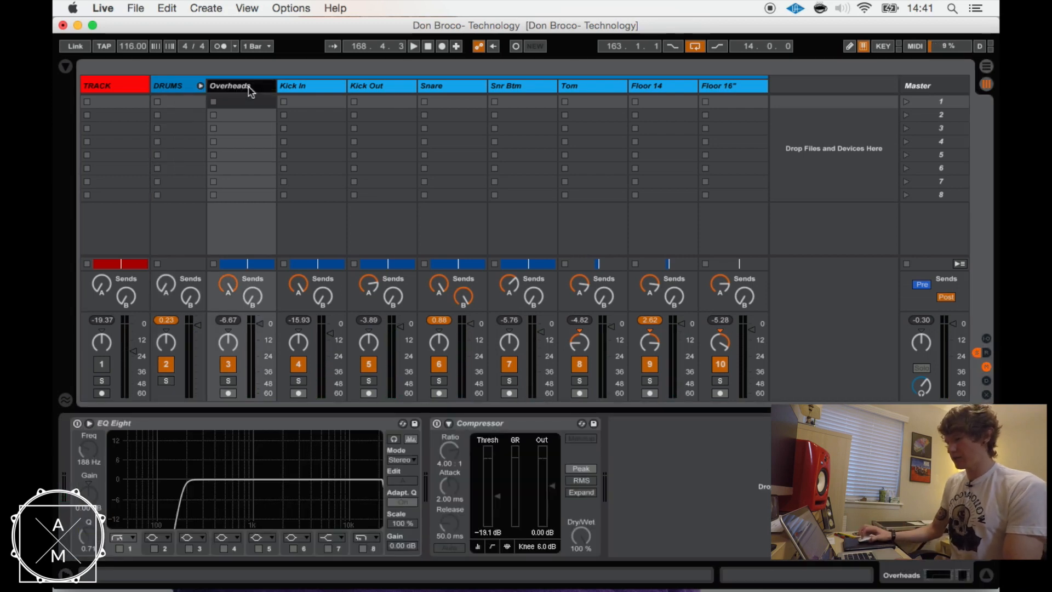
{"action": "left_click", "coordinate": [78, 424]}
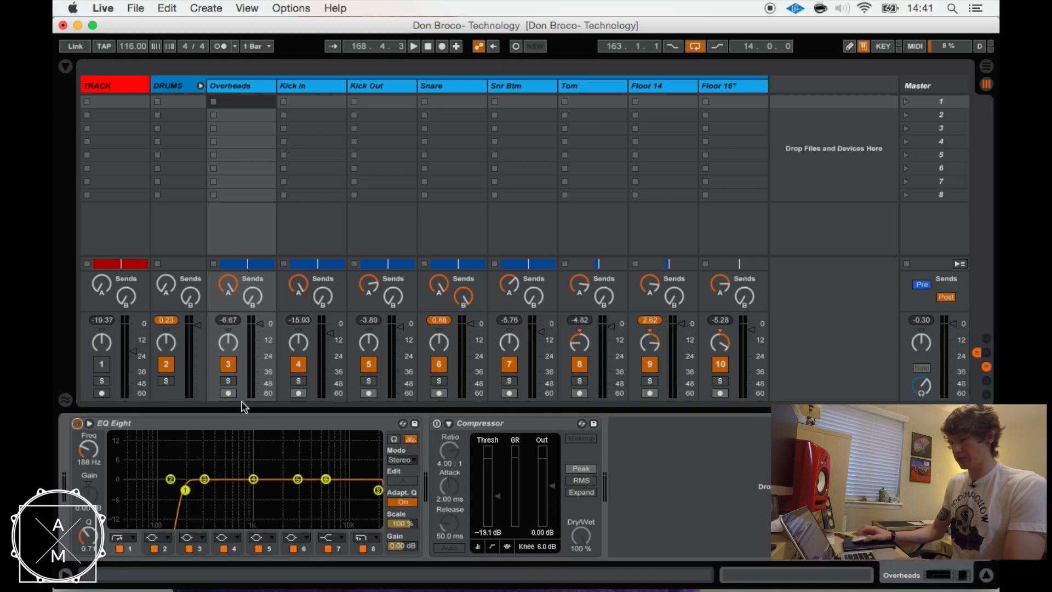
{"action": "left_click", "coordinate": [228, 380]}
{"action": "key", "text": "space"}
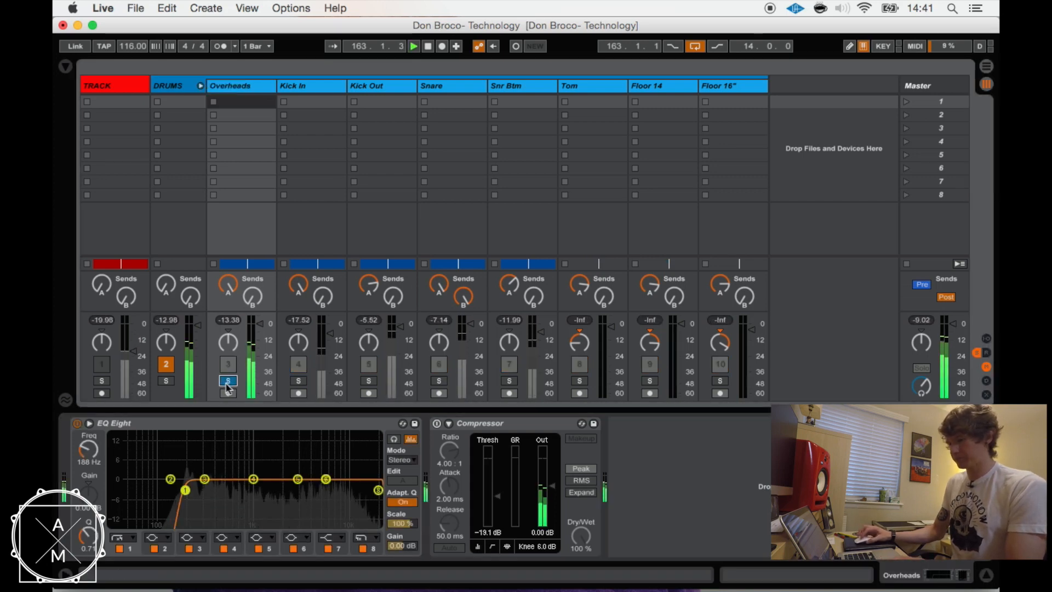
{"action": "left_click", "coordinate": [77, 424]}
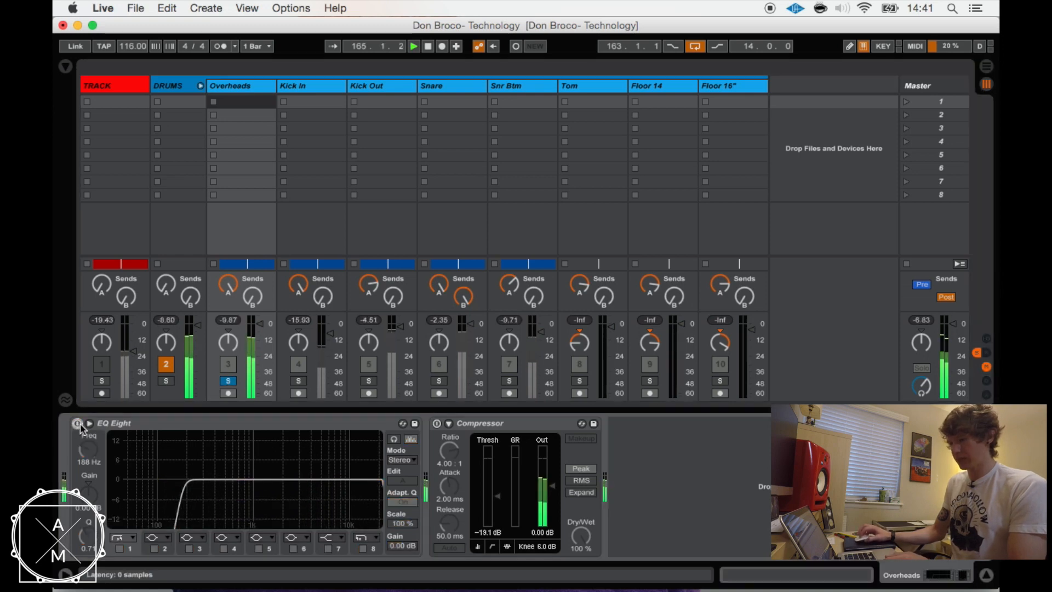
{"action": "left_click", "coordinate": [78, 423]}
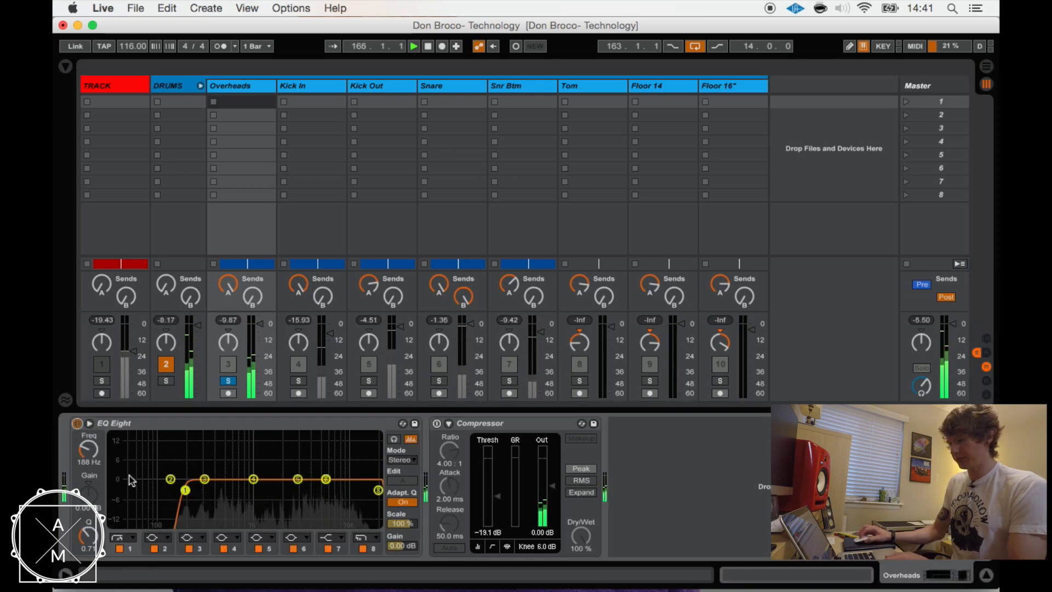
Step: Enable the Compressor on the soloed Overheads track, listen to it, and stop playback
{"action": "mouse_move", "coordinate": [90, 451]}
{"action": "left_mouse_down"}
{"action": "mouse_move", "coordinate": [89, 472]}
{"action": "mouse_move", "coordinate": [90, 451]}
{"action": "left_mouse_up"}
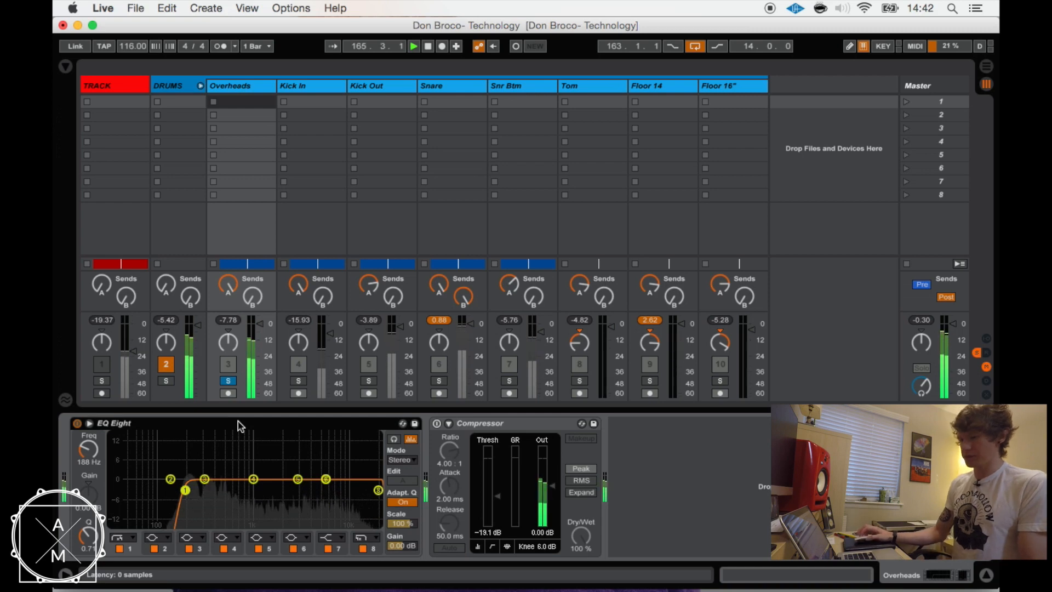
{"action": "left_click", "coordinate": [437, 423]}
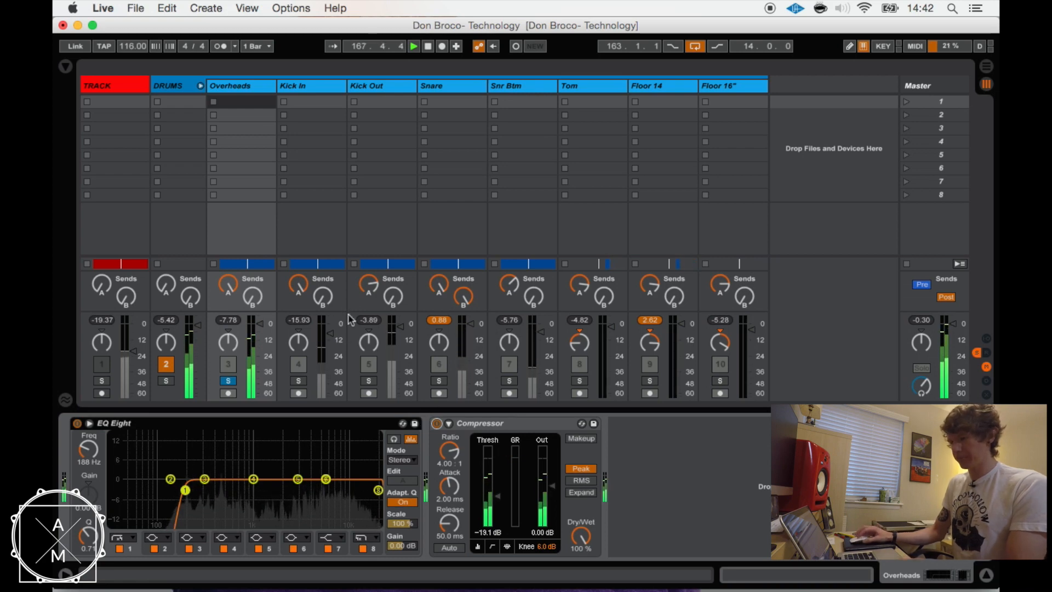
{"action": "key", "text": "space"}
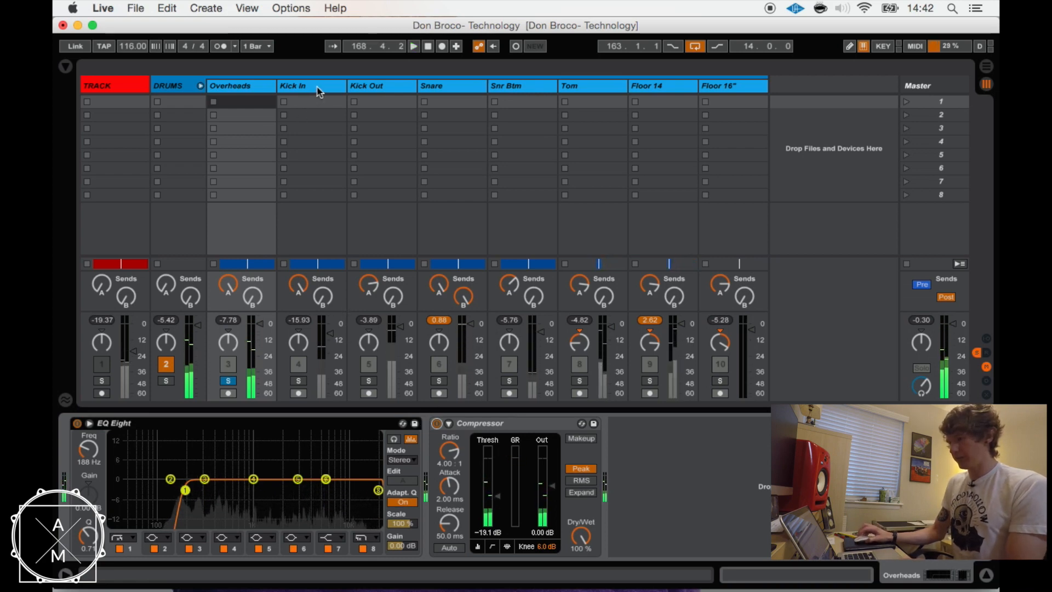
Step: Play the Kick In track soloed, enable its EQ Eight, and show the settings of the low-cut band 1
{"action": "left_click", "coordinate": [316, 87]}
{"action": "left_click", "coordinate": [298, 380]}
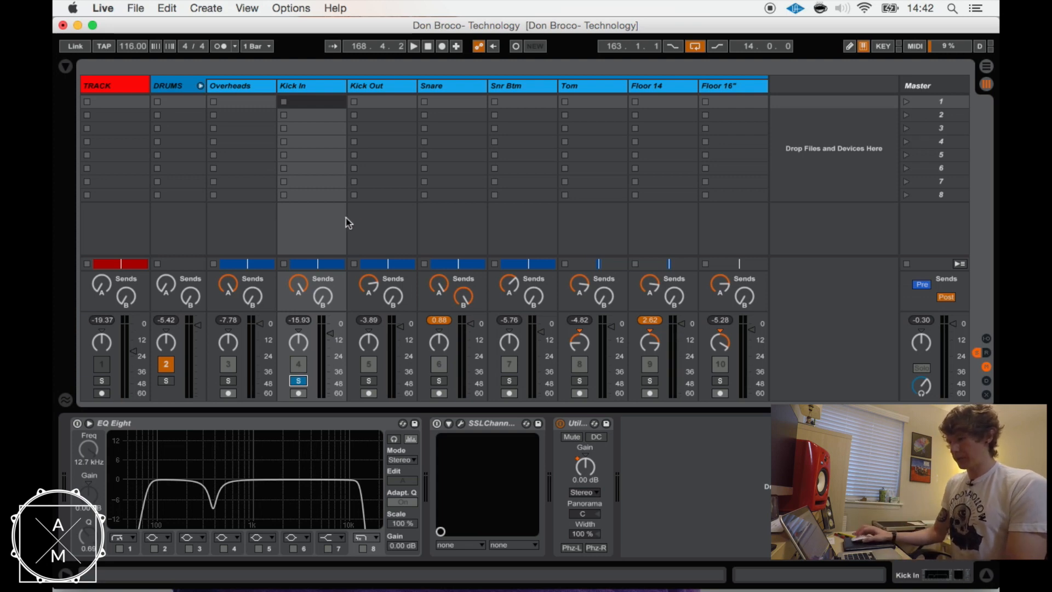
{"action": "key", "text": "space"}
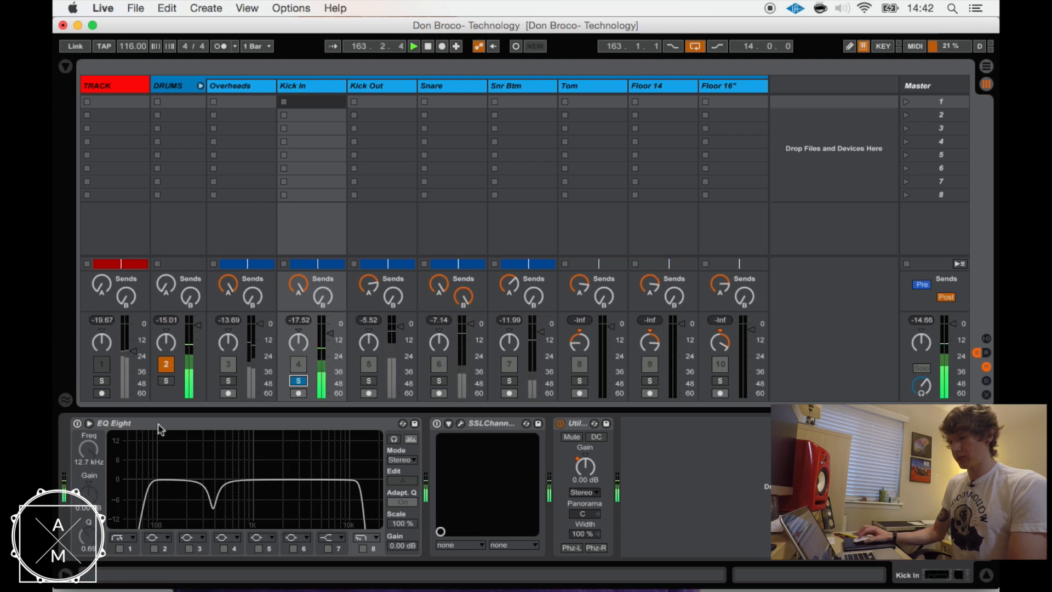
{"action": "left_click", "coordinate": [77, 423]}
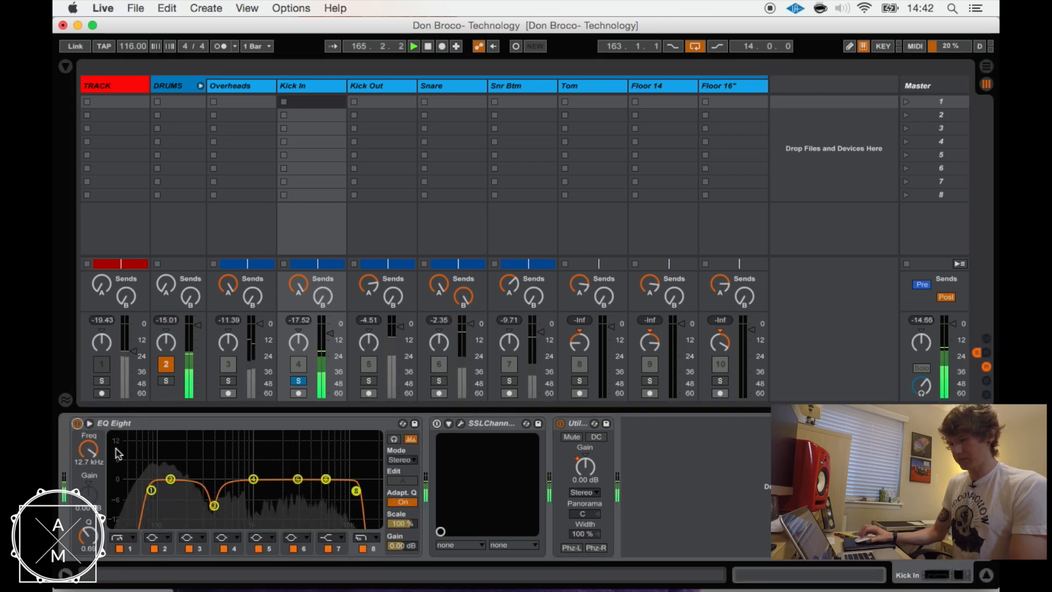
{"action": "left_click", "coordinate": [131, 550]}
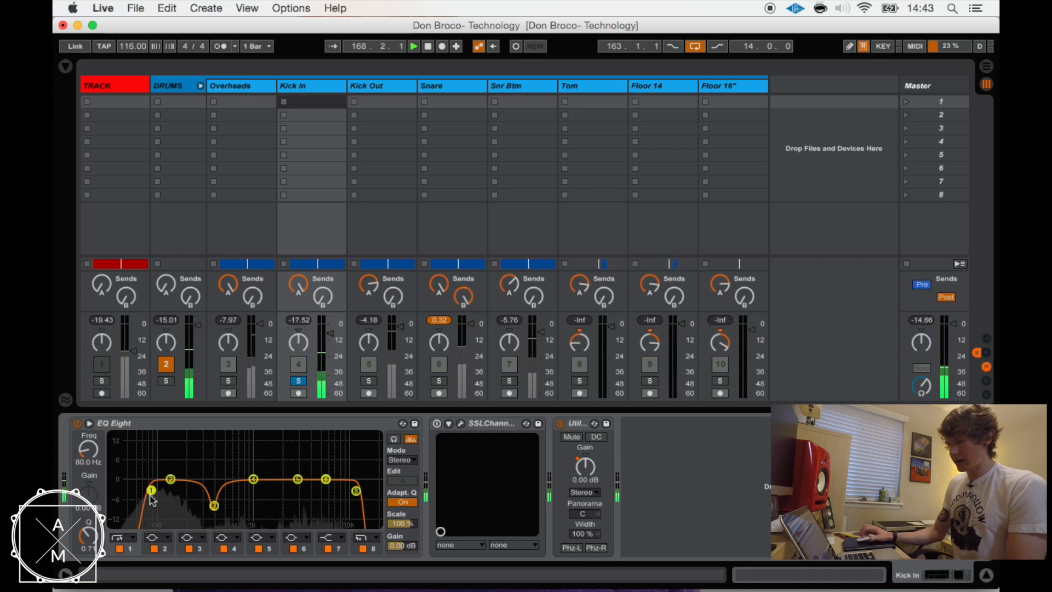
Step: Boost Kick In's EQ Eight band 3 to 15 dB, move it to 390 Hz, return it to a cut, and switch band 8 back on
{"action": "left_click", "coordinate": [202, 548]}
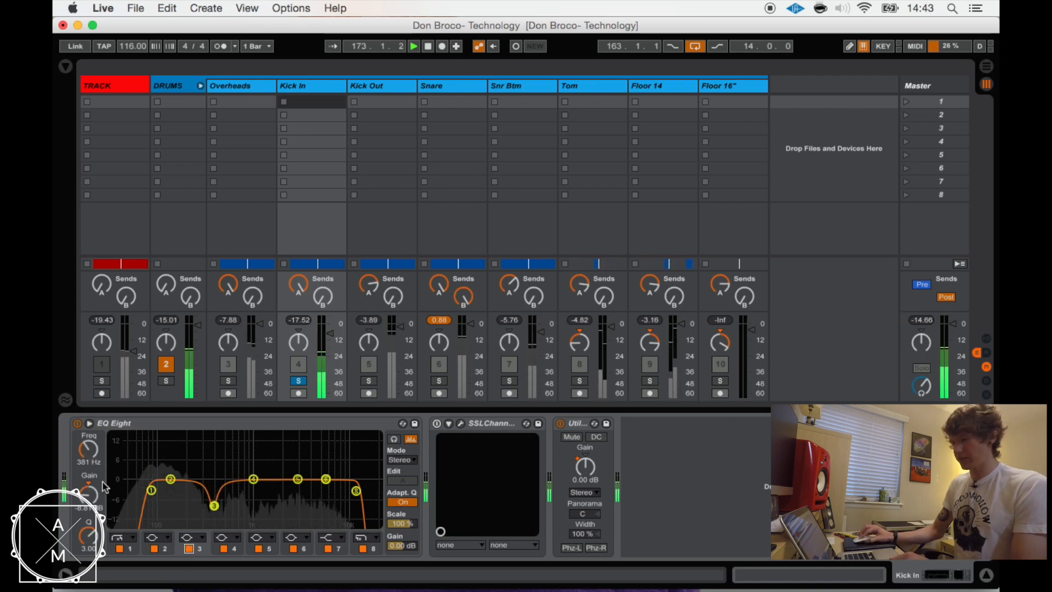
{"action": "left_click_drag", "start_coordinate": [89, 494], "coordinate": [89, 427]}
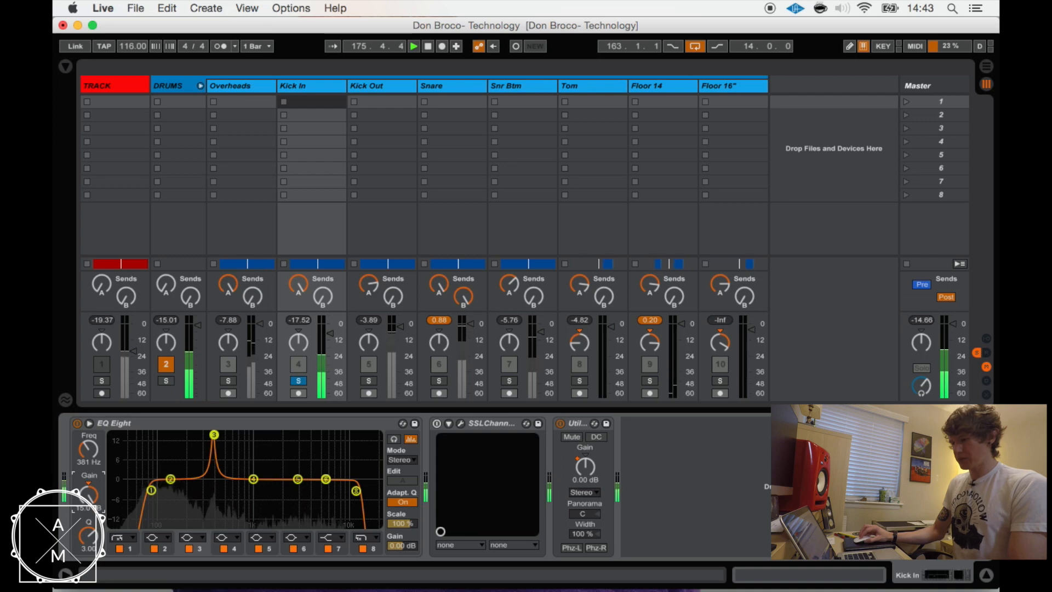
{"action": "left_click_drag", "start_coordinate": [89, 494], "coordinate": [89, 500]}
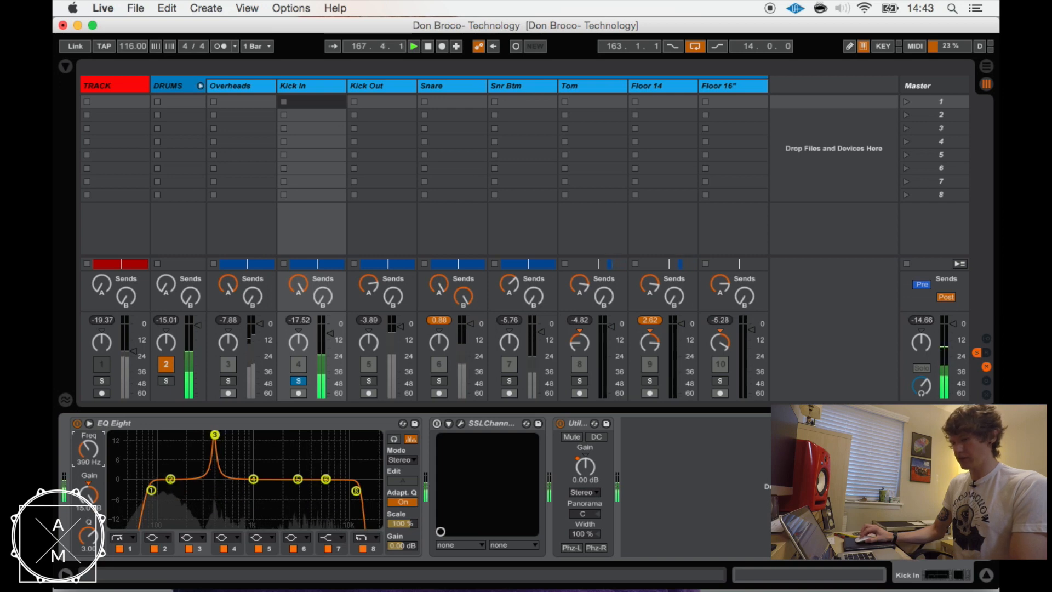
{"action": "mouse_move", "coordinate": [89, 495]}
{"action": "left_mouse_down"}
{"action": "mouse_move", "coordinate": [89, 524]}
{"action": "mouse_move", "coordinate": [89, 499]}
{"action": "left_mouse_up"}
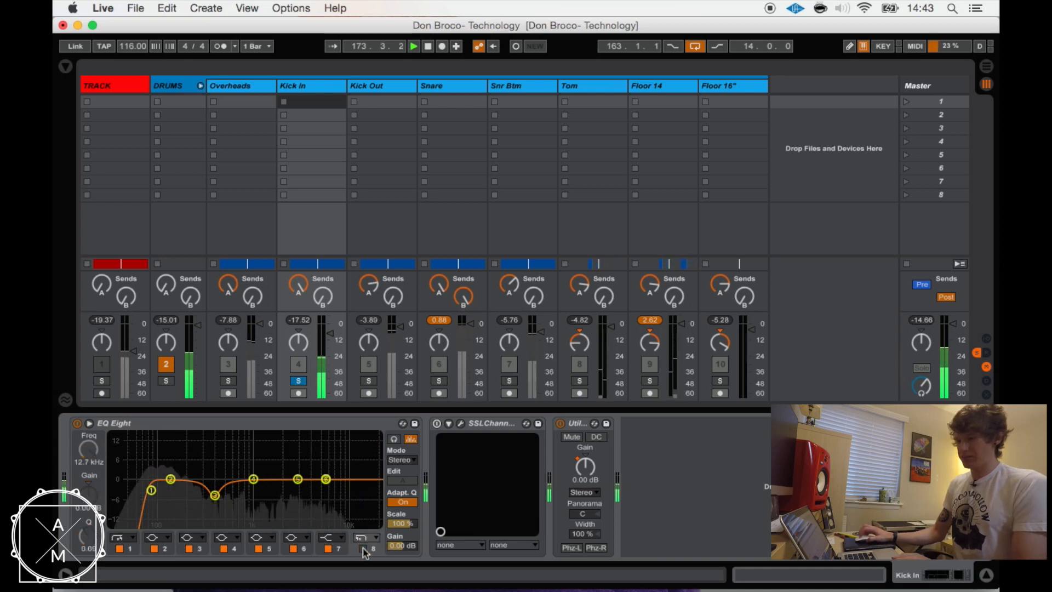
{"action": "left_click", "coordinate": [362, 548]}
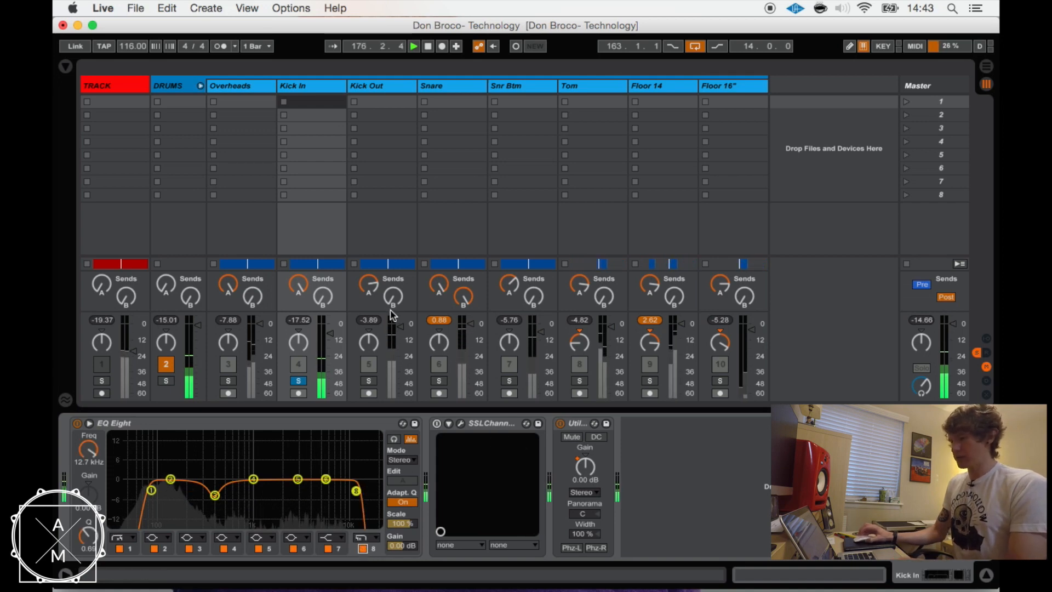
Step: Enable the SSLChannel plug-in on Kick In, open its window over the mixer, and turn off its Gate mode
{"action": "left_click", "coordinate": [436, 423]}
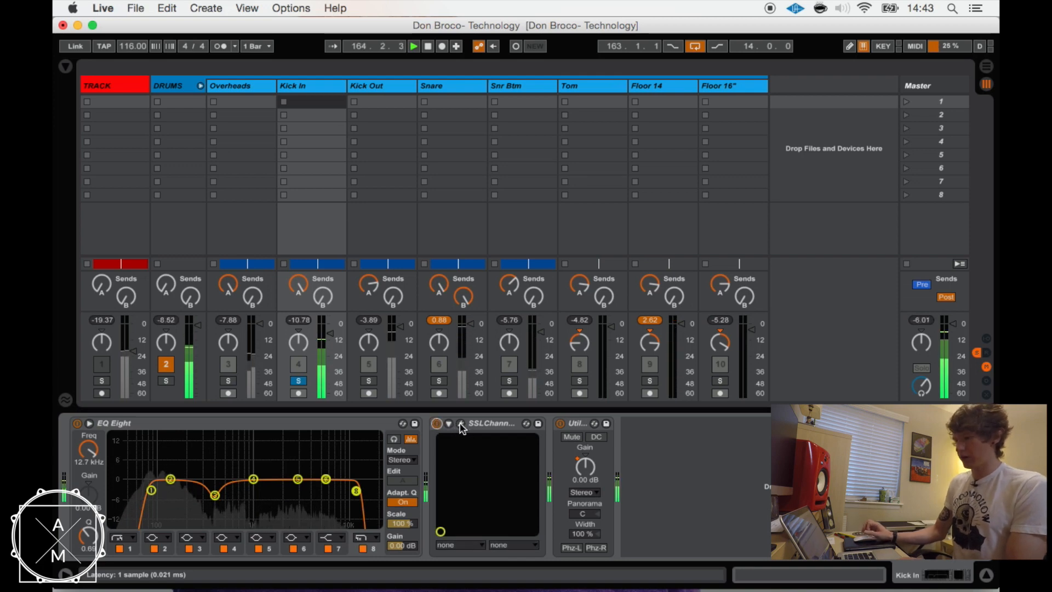
{"action": "left_click", "coordinate": [461, 423]}
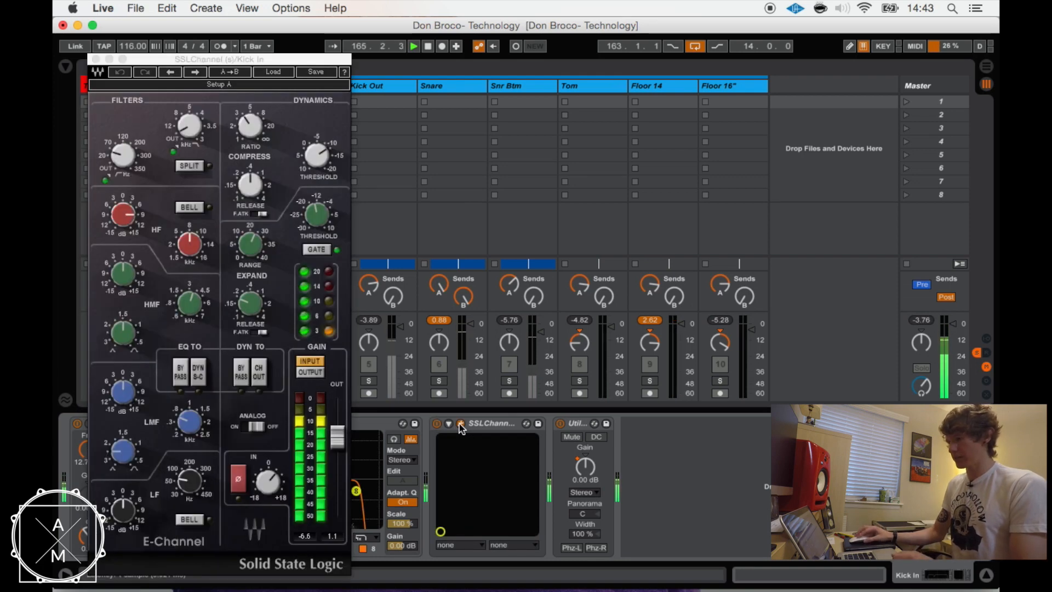
{"action": "left_click_drag", "start_coordinate": [309, 61], "coordinate": [634, 47]}
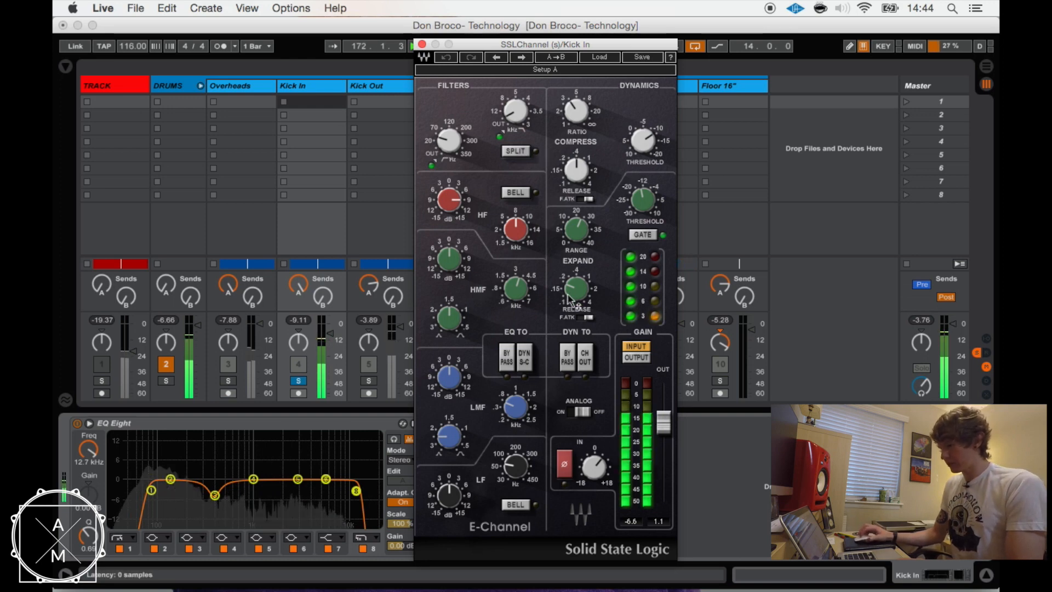
{"action": "mouse_move", "coordinate": [570, 300]}
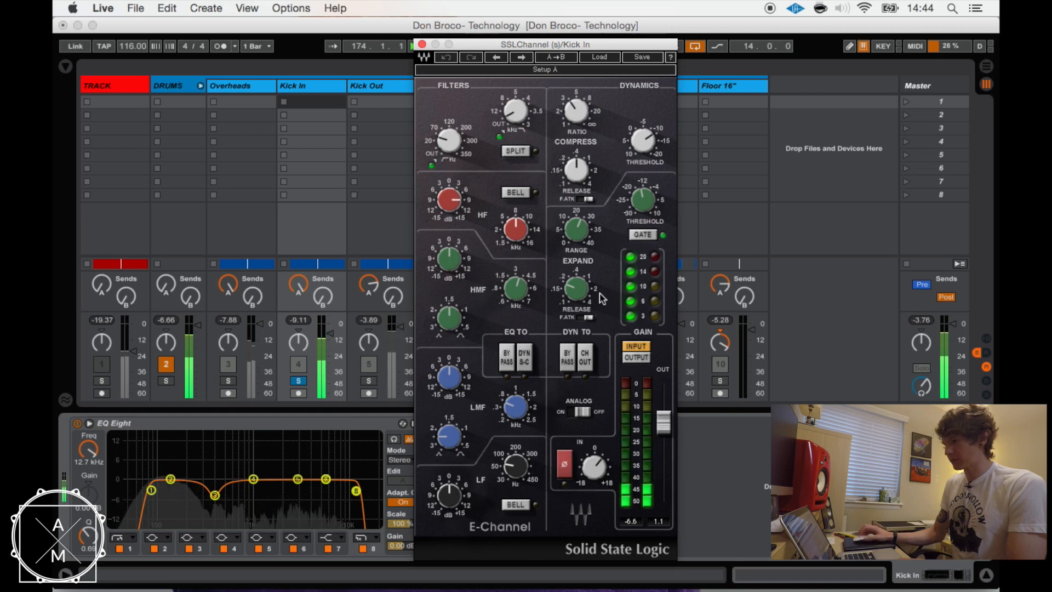
{"action": "left_click", "coordinate": [644, 236]}
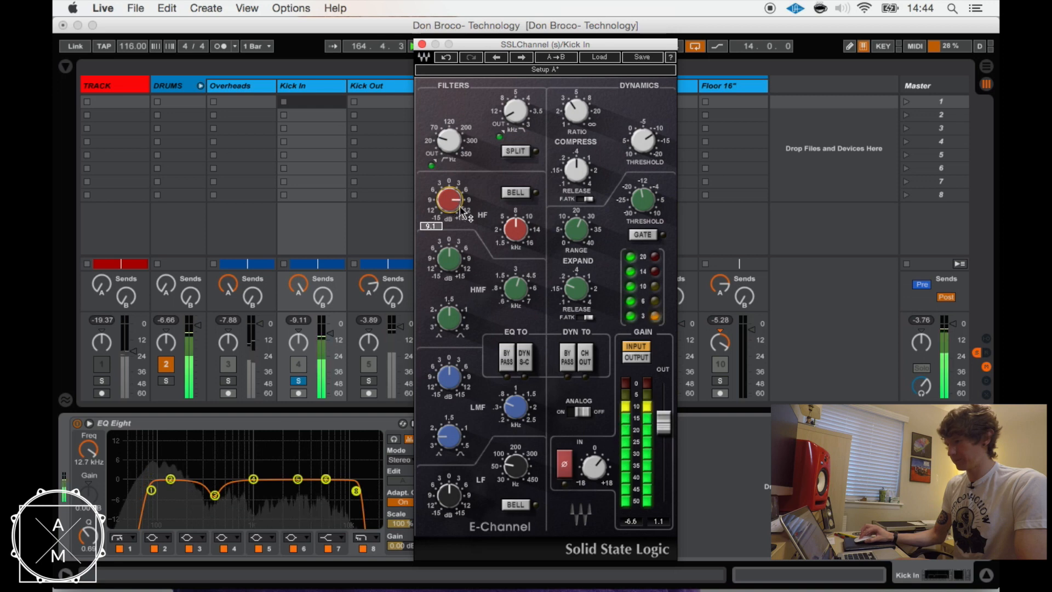
Step: Audition Kick In's SSLChannel with the HF gain lowered to -0.2 dB, restore the HF boost, and close the plug-in window
{"action": "left_click_drag", "start_coordinate": [452, 204], "coordinate": [452, 205]}
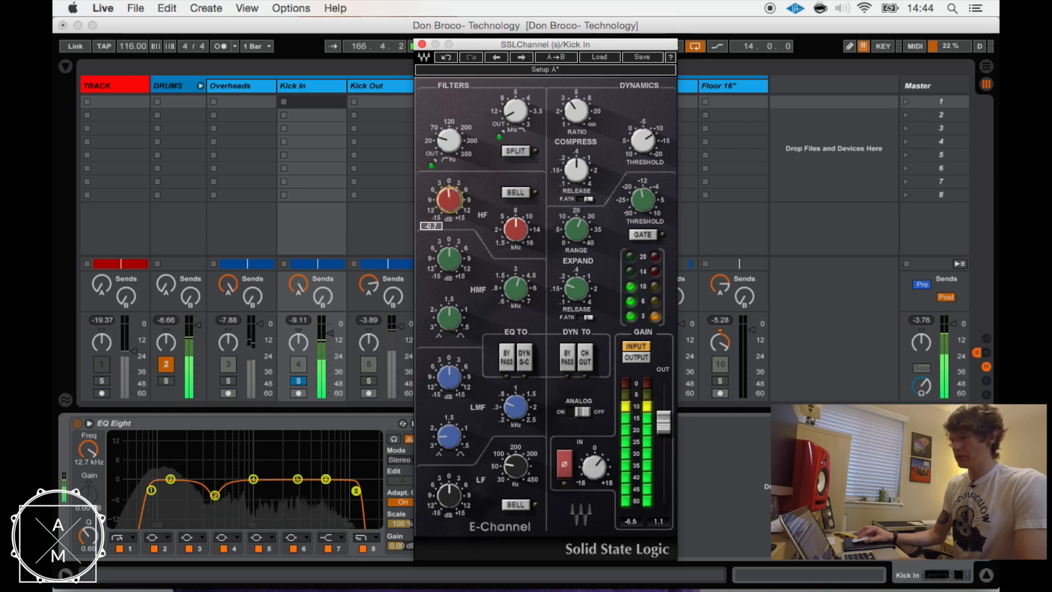
{"action": "left_click_drag", "start_coordinate": [448, 200], "coordinate": [449, 189]}
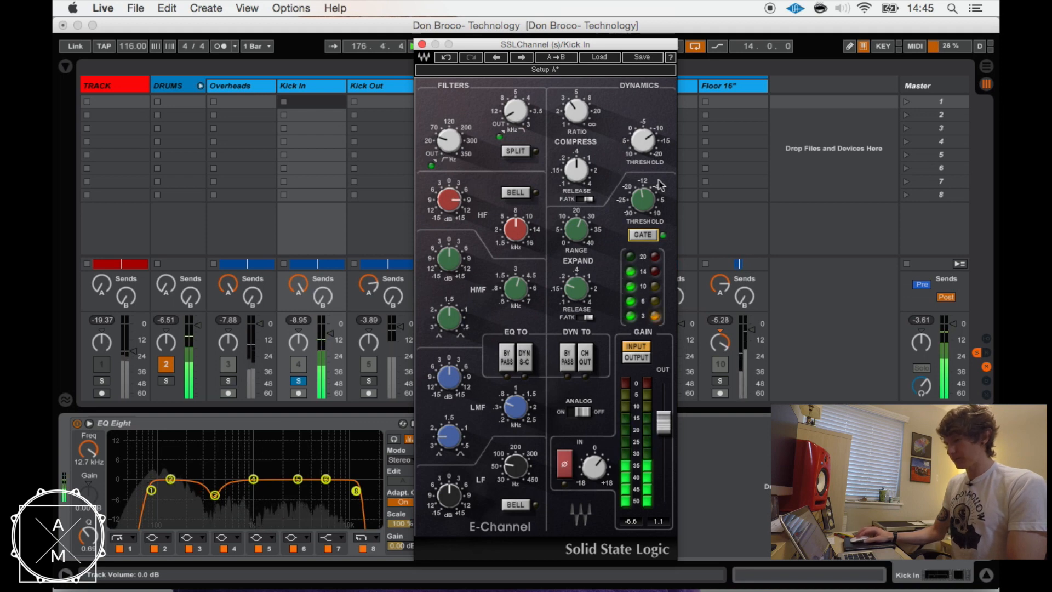
{"action": "left_click", "coordinate": [422, 44]}
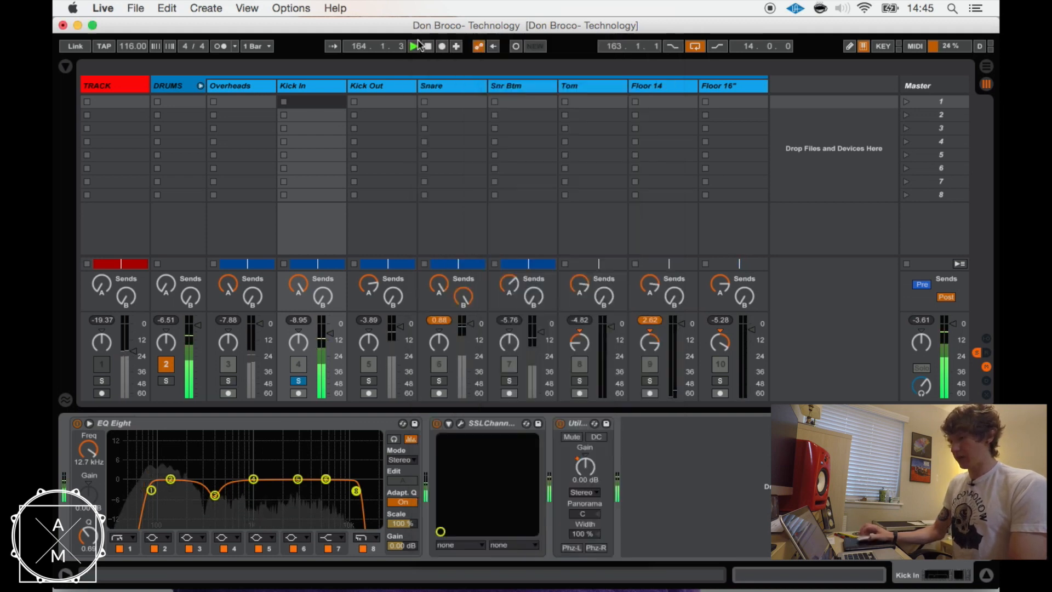
Step: Solo the Kick Out track, enable its EQ Eight, and show the settings of bands 2 and 7
{"action": "left_click", "coordinate": [369, 381]}
{"action": "left_click", "coordinate": [384, 86]}
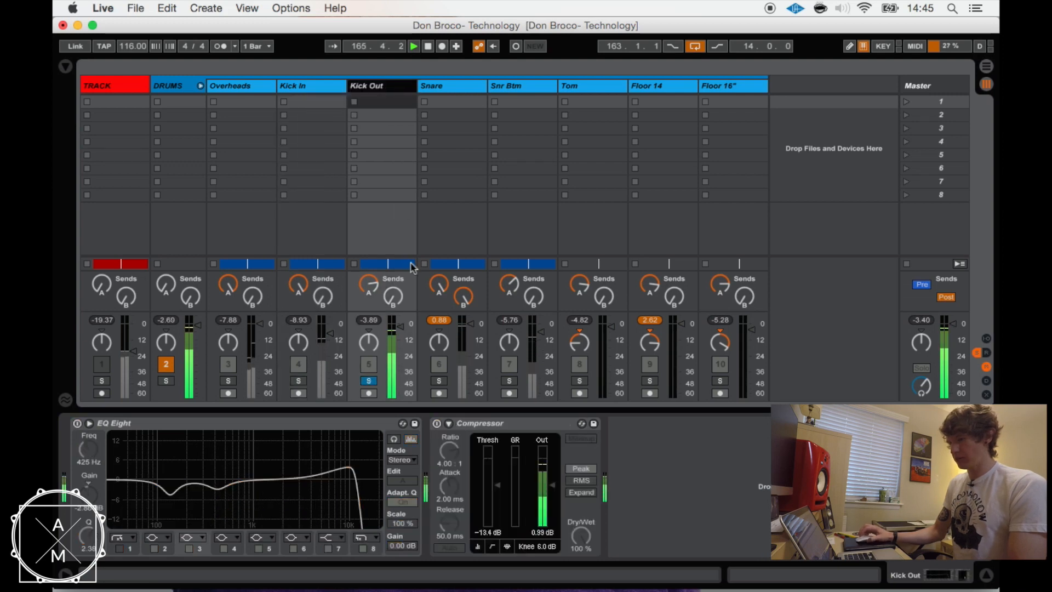
{"action": "left_click", "coordinate": [77, 423]}
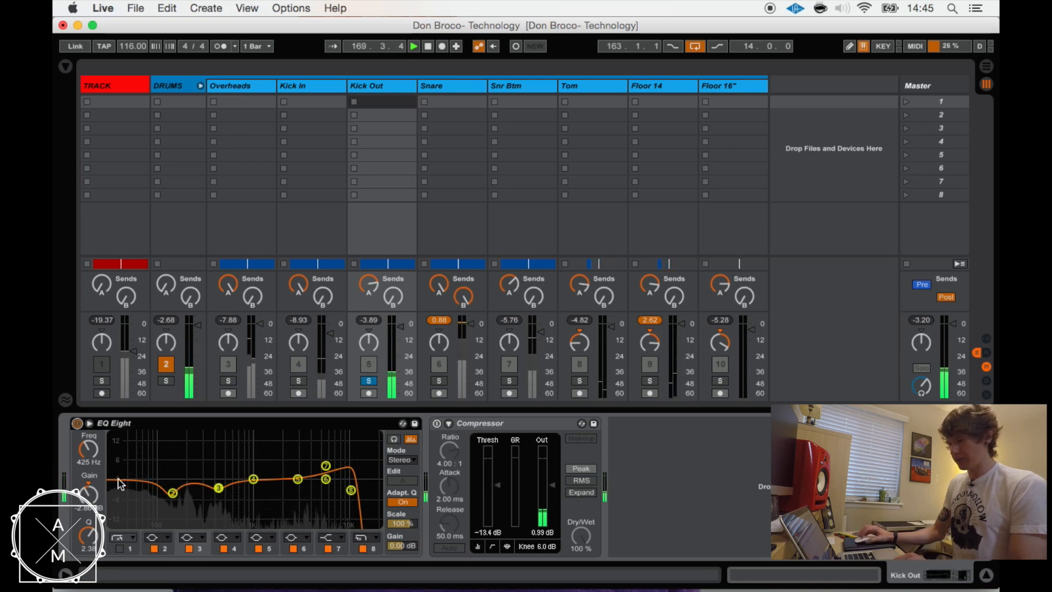
{"action": "left_click", "coordinate": [172, 493]}
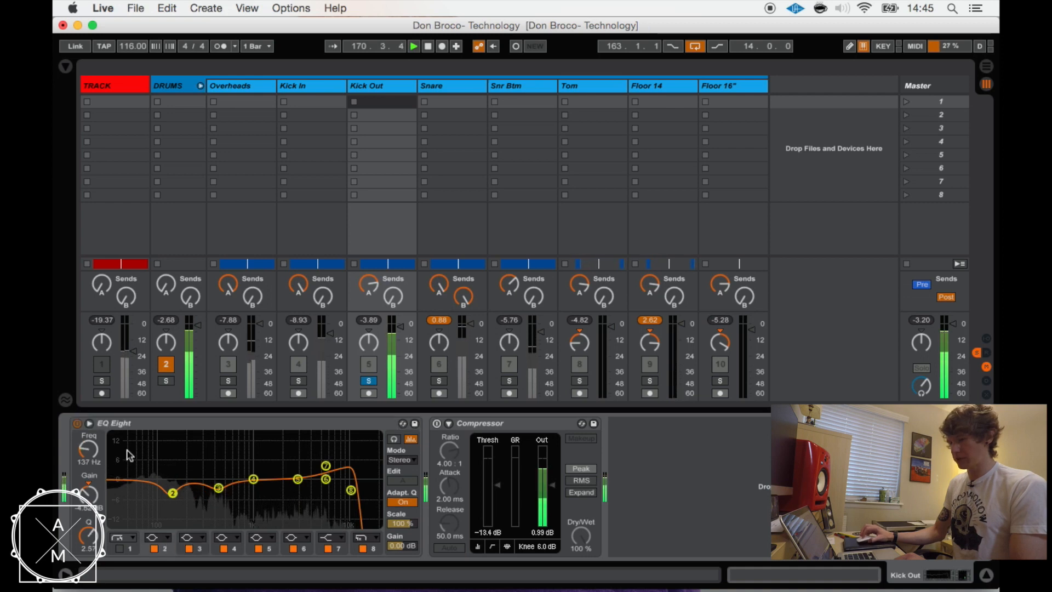
{"action": "left_click", "coordinate": [202, 549]}
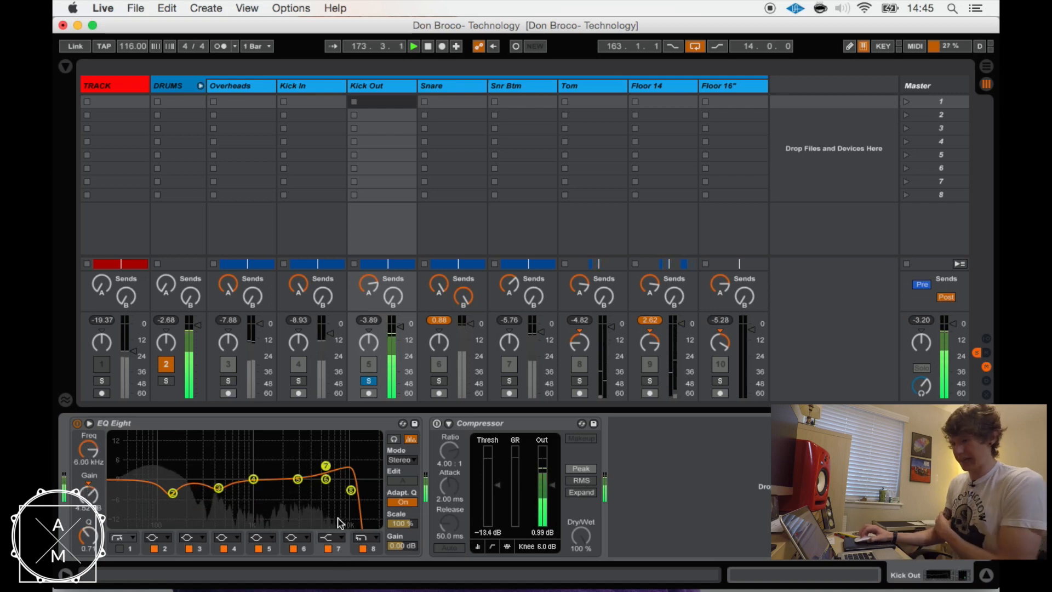
{"action": "left_click", "coordinate": [326, 466]}
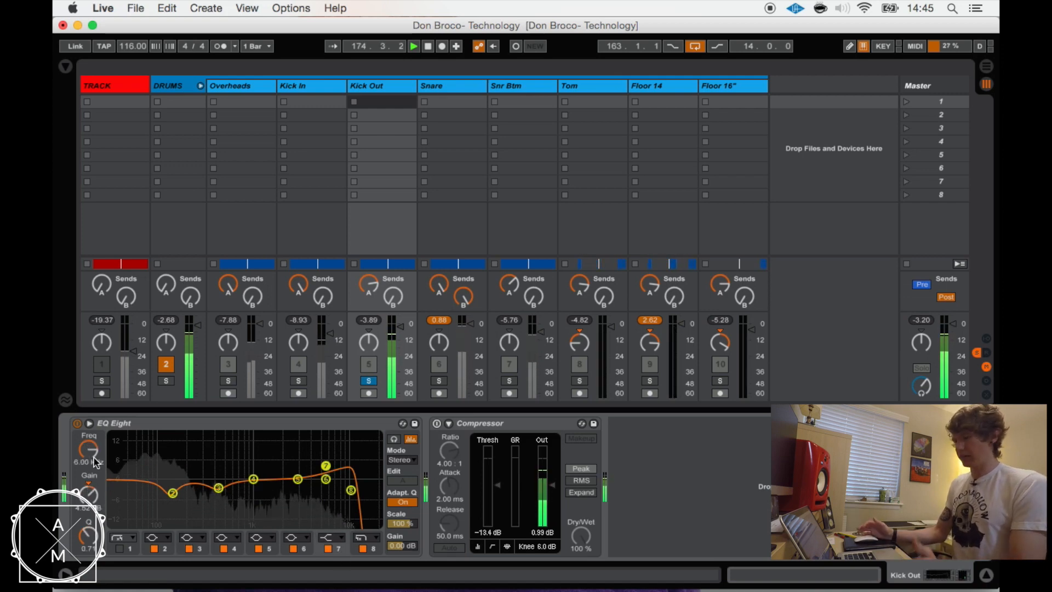
Step: Enable the Compressor on Kick Out, audition it together with Kick In and Overheads soloed, and clear the solos
{"action": "left_click", "coordinate": [437, 422]}
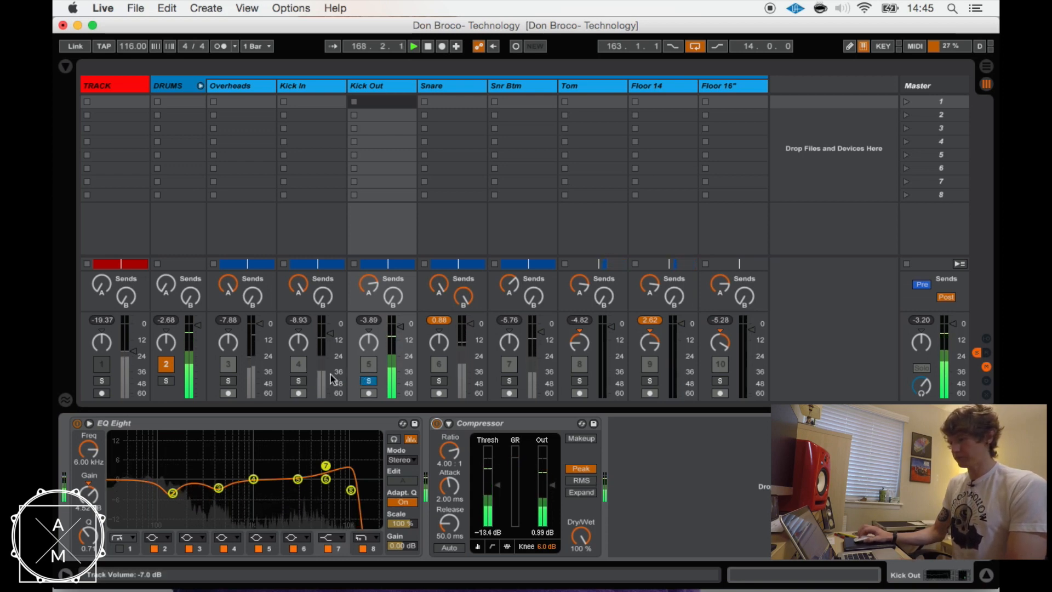
{"action": "left_click", "coordinate": [298, 380]}
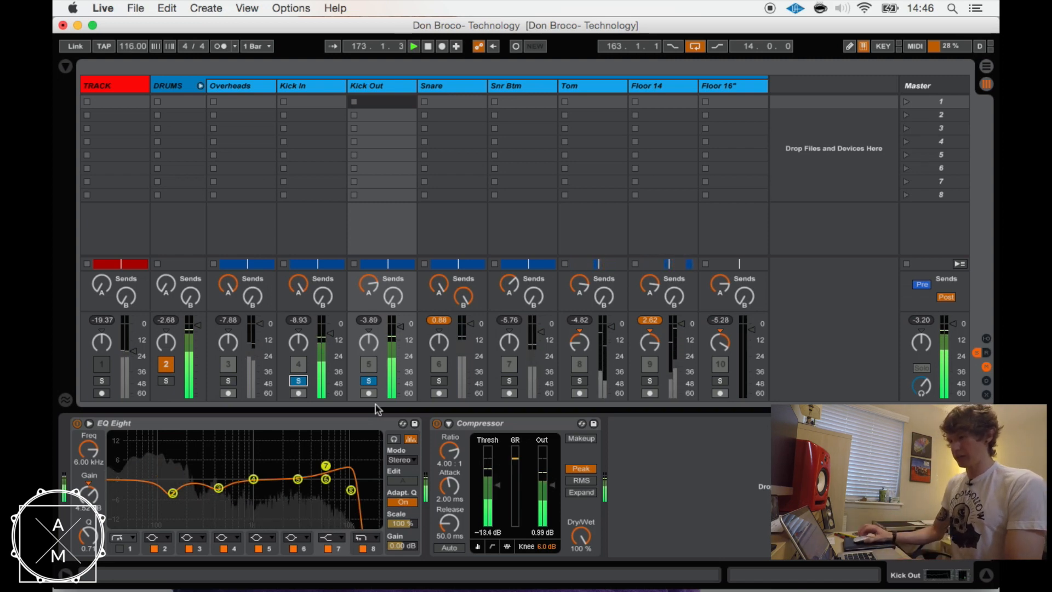
{"action": "left_click", "coordinate": [229, 381]}
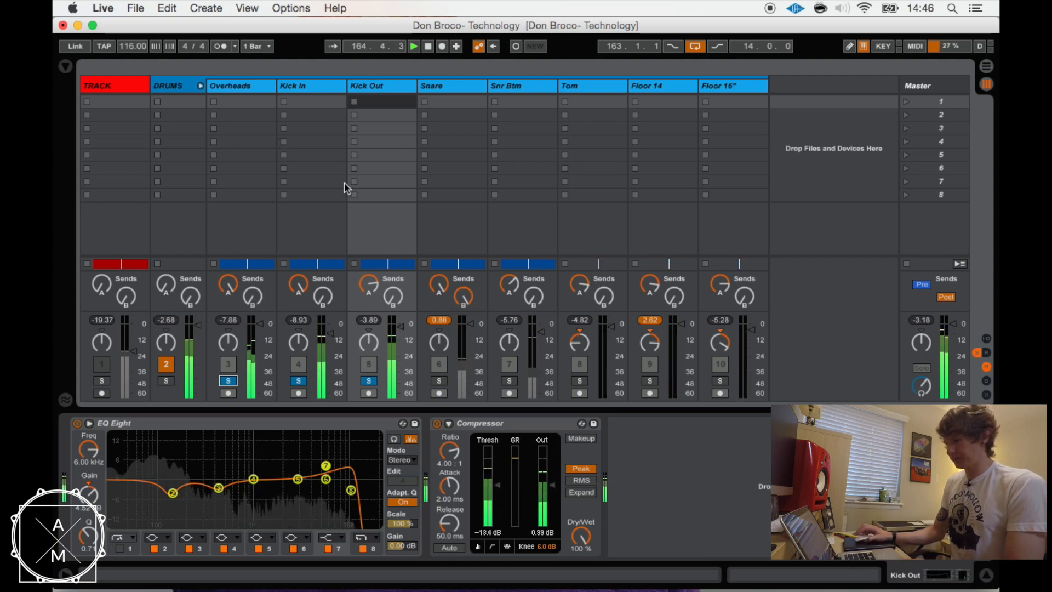
{"action": "left_click", "coordinate": [369, 380]}
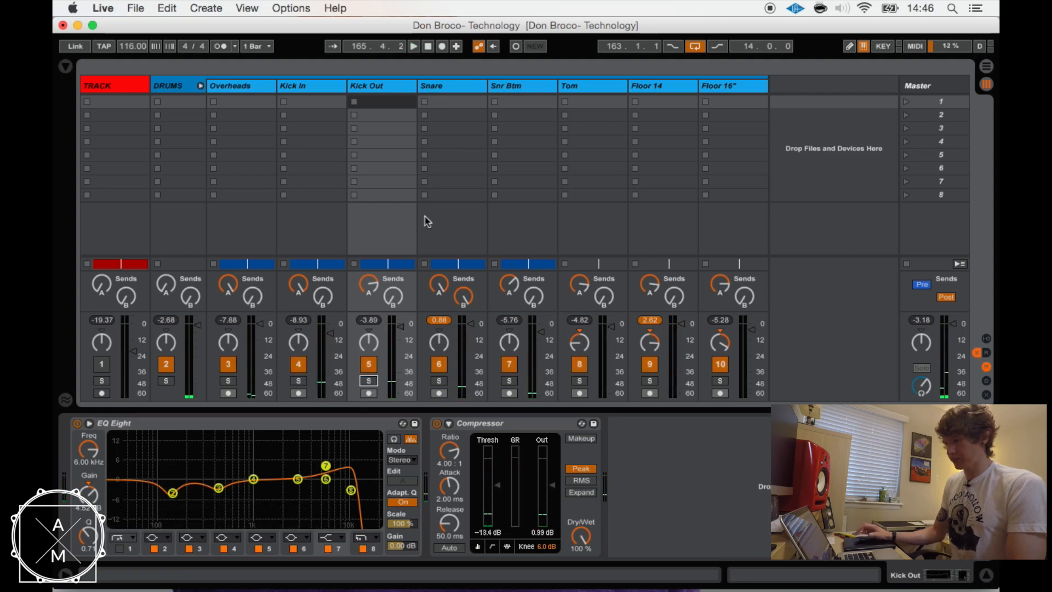
Step: Solo the Snare track, enable its EQ Eight, and play it back
{"action": "left_click", "coordinate": [437, 103]}
{"action": "left_click", "coordinate": [439, 381]}
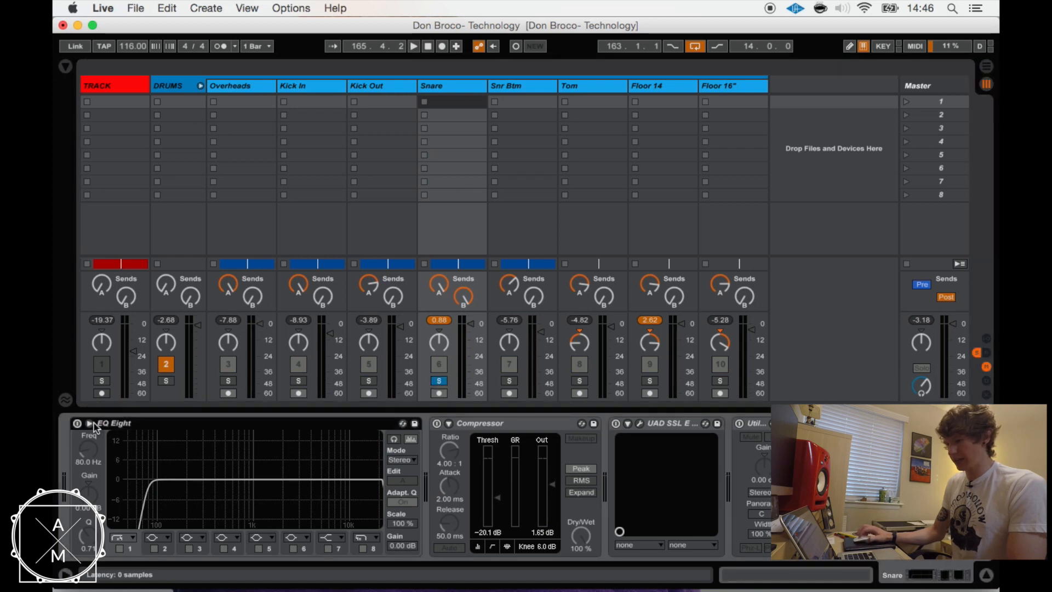
{"action": "left_click", "coordinate": [77, 424]}
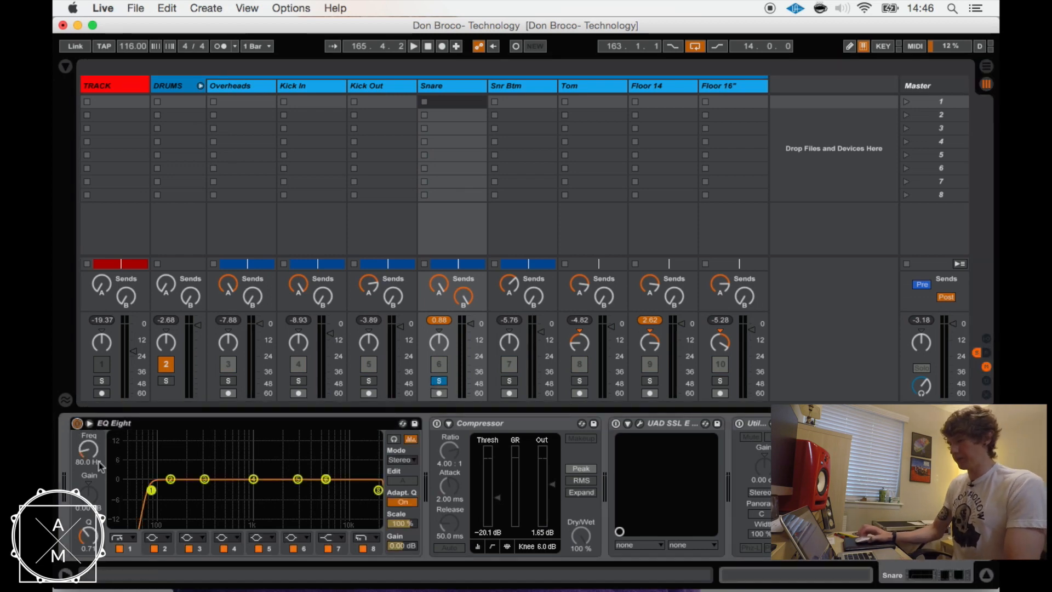
{"action": "key", "text": "space"}
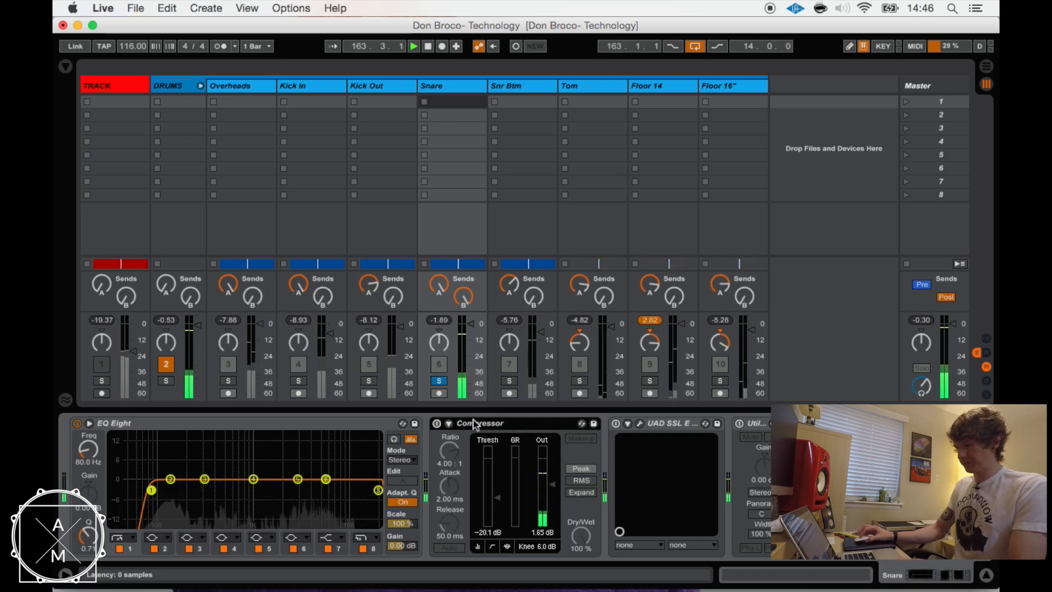
Step: Enable the Compressor and the UAD SSL E Channel Strip on Snare, and open the channel strip's window over the mixer
{"action": "left_click", "coordinate": [437, 423]}
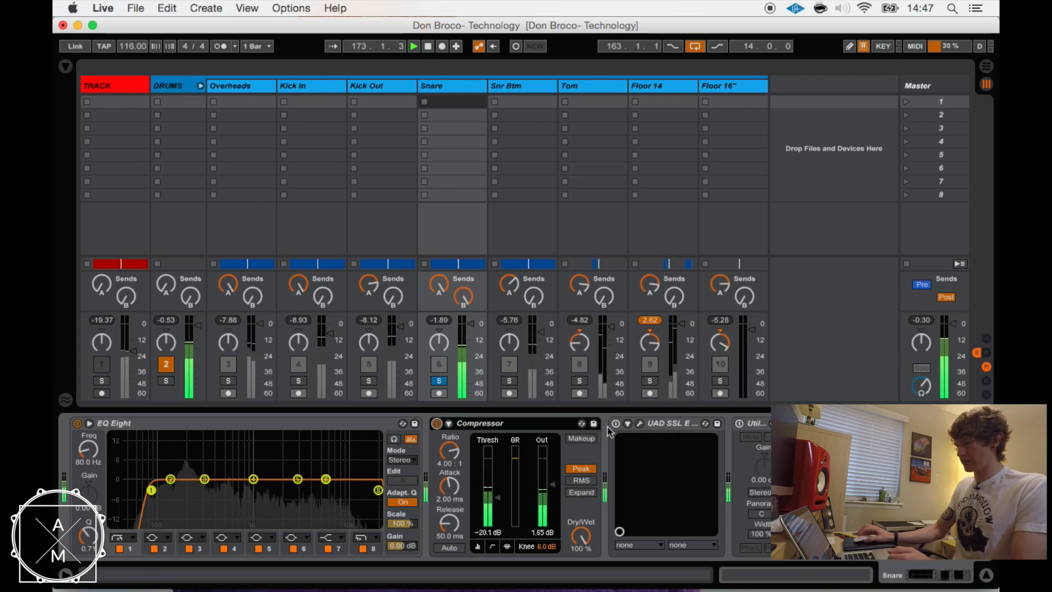
{"action": "left_click", "coordinate": [639, 429]}
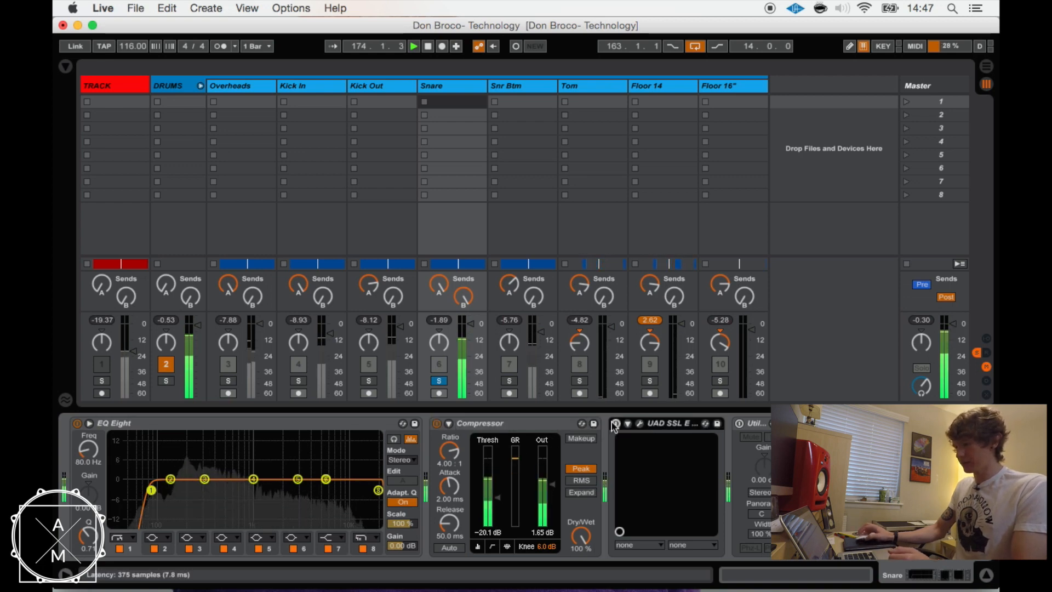
{"action": "left_click", "coordinate": [640, 423]}
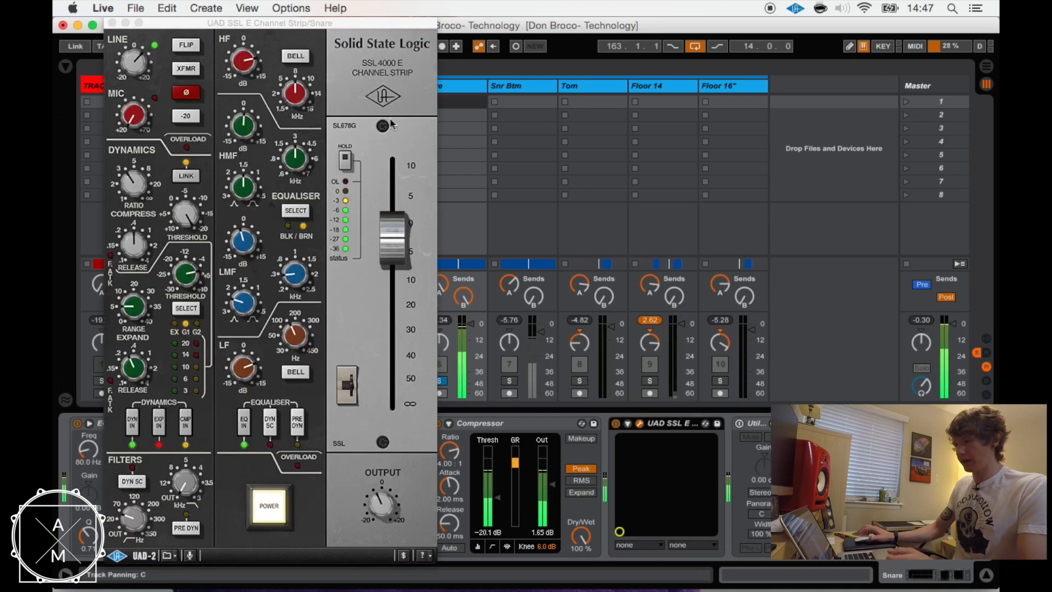
{"action": "left_click_drag", "start_coordinate": [346, 23], "coordinate": [415, 11]}
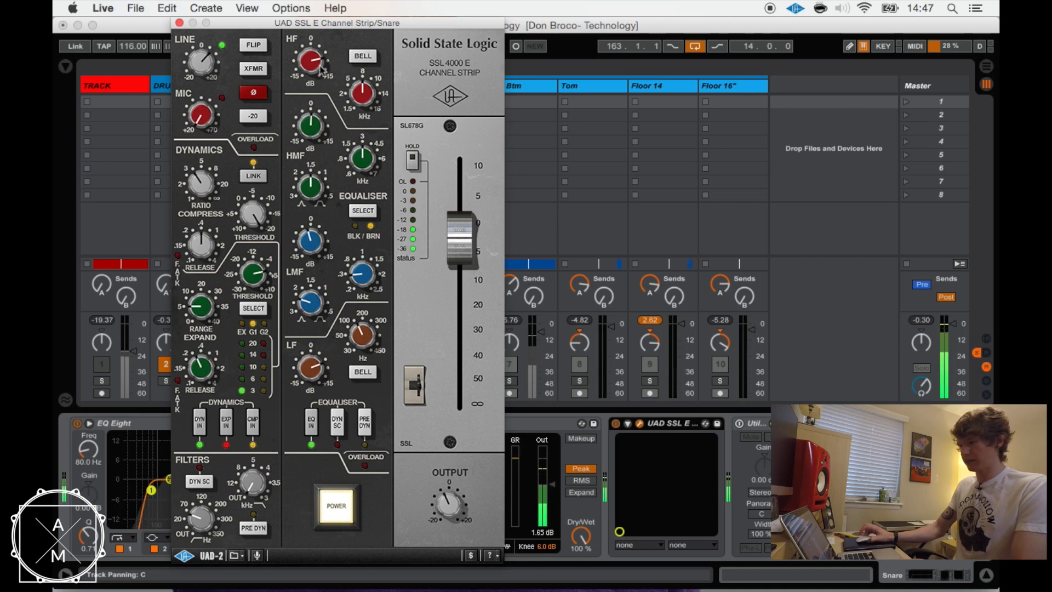
Step: Compare the snare with the channel strip's equaliser and its expander each switched out and back in
{"action": "left_click", "coordinate": [316, 419]}
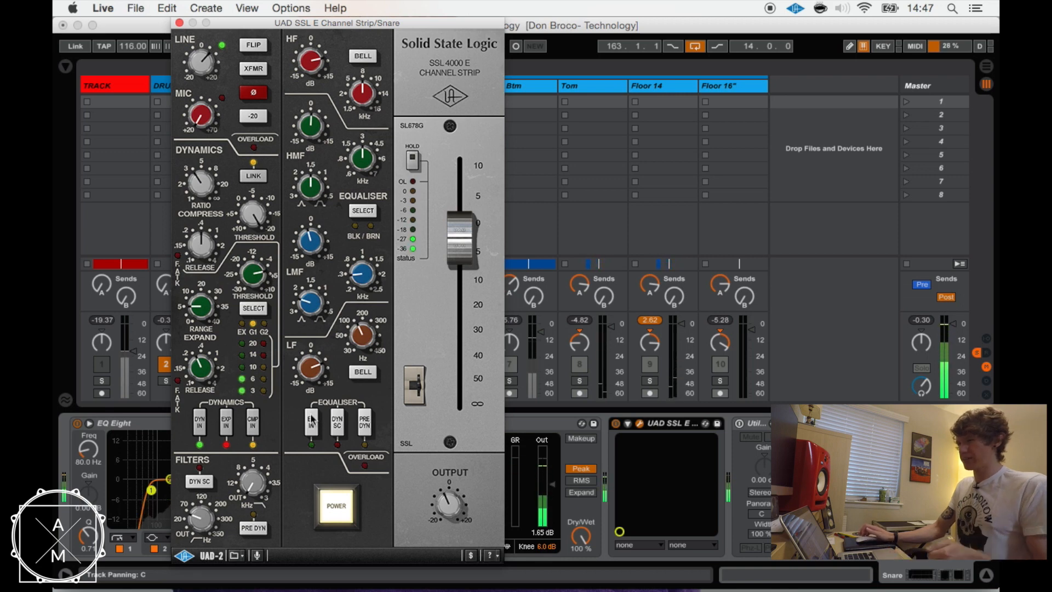
{"action": "left_click", "coordinate": [311, 421]}
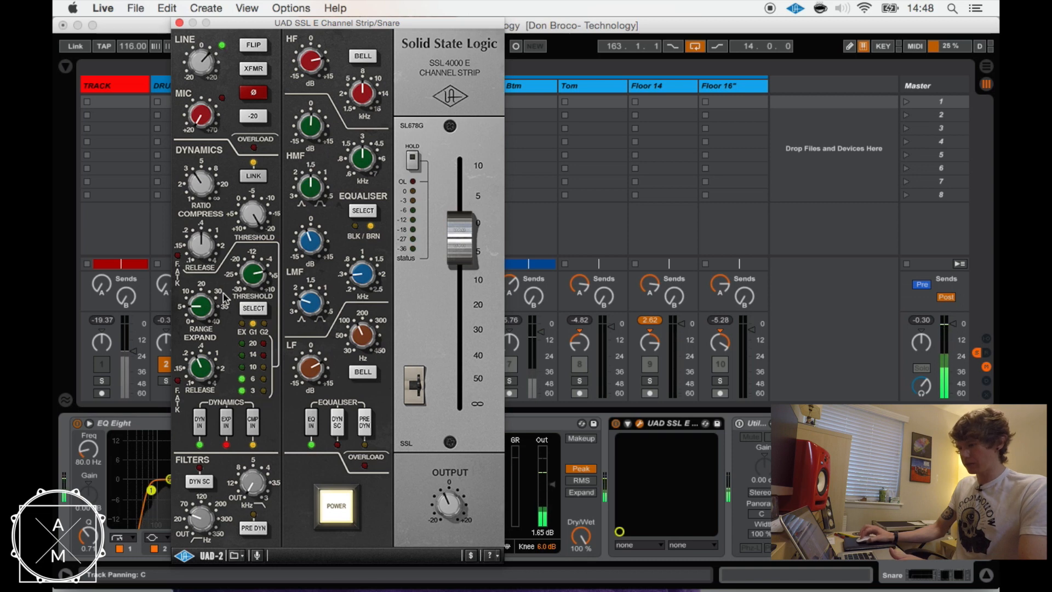
{"action": "left_click", "coordinate": [231, 428]}
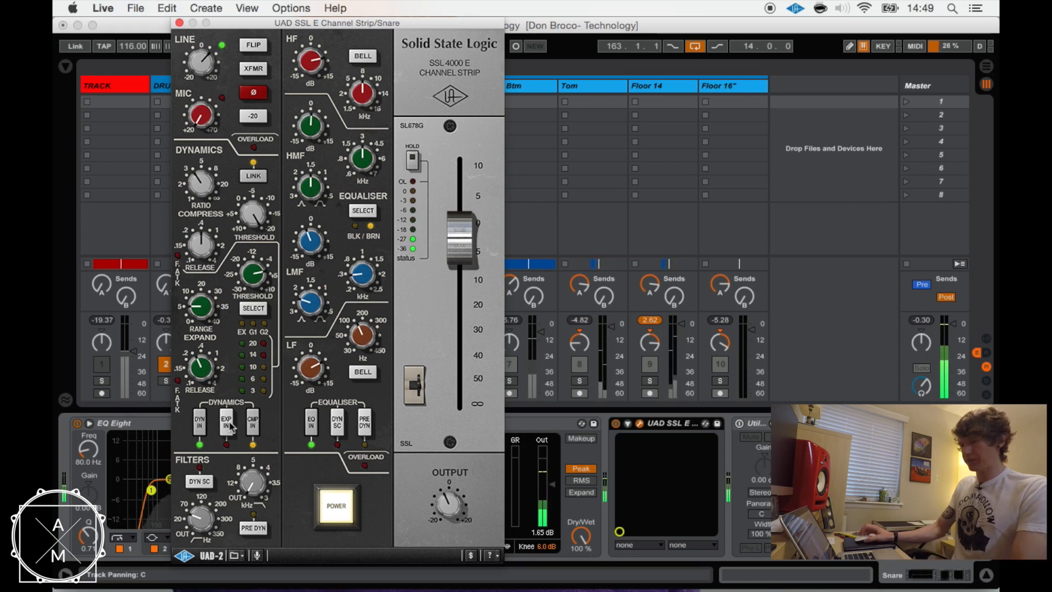
{"action": "left_click", "coordinate": [231, 427]}
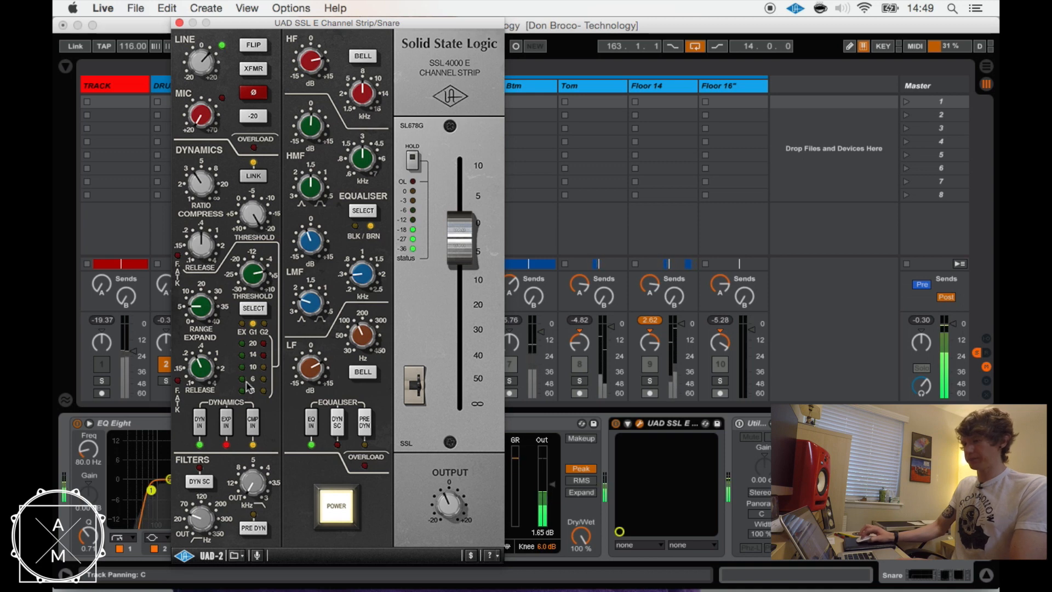
Step: Compare the snare with the whole channel strip powered off and back on, and close the plug-in window
{"action": "left_click", "coordinate": [336, 507]}
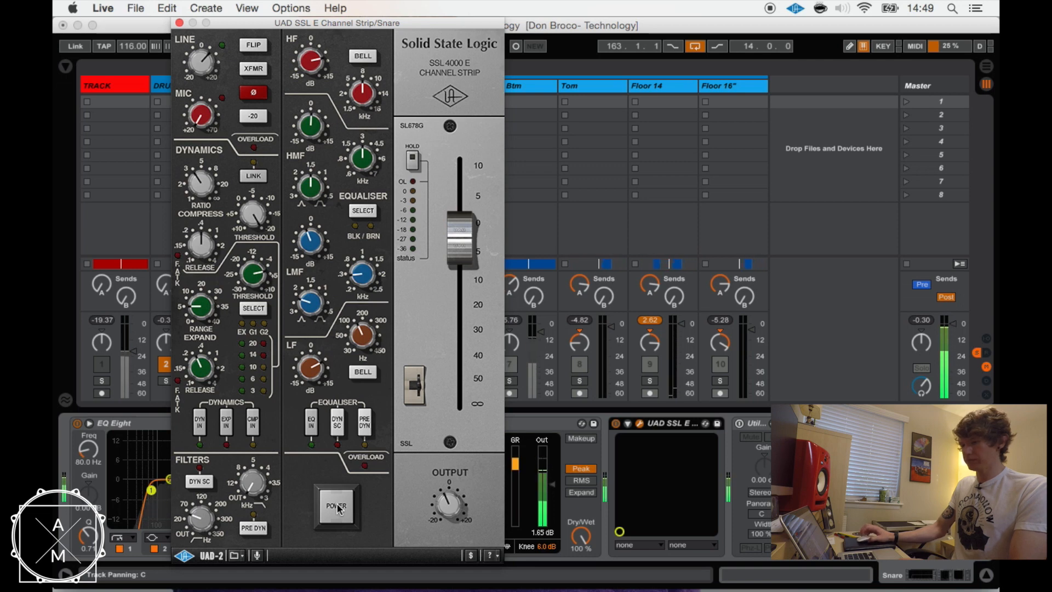
{"action": "left_click", "coordinate": [339, 508]}
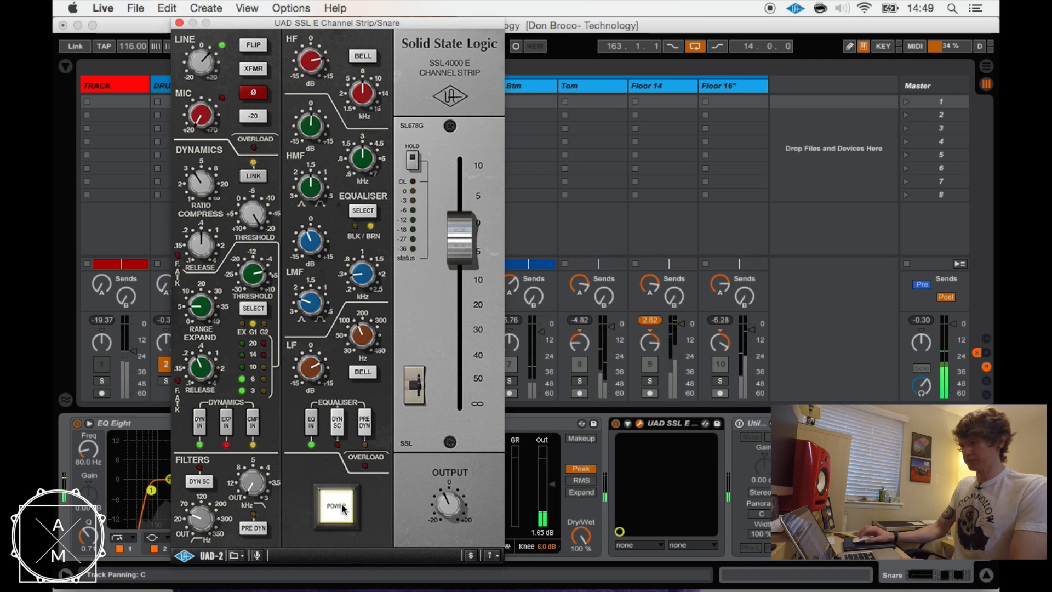
{"action": "left_click", "coordinate": [179, 24]}
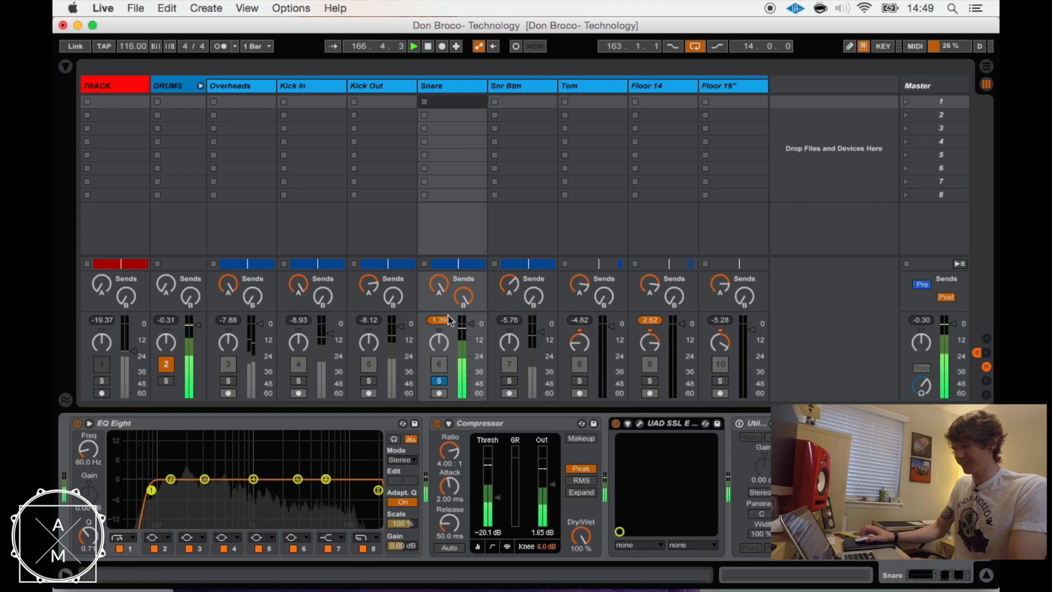
Step: Reset the Snare track's peak level, clear its solo, and listen to the full kit before stopping playback
{"action": "left_click_drag", "start_coordinate": [449, 321], "coordinate": [451, 331]}
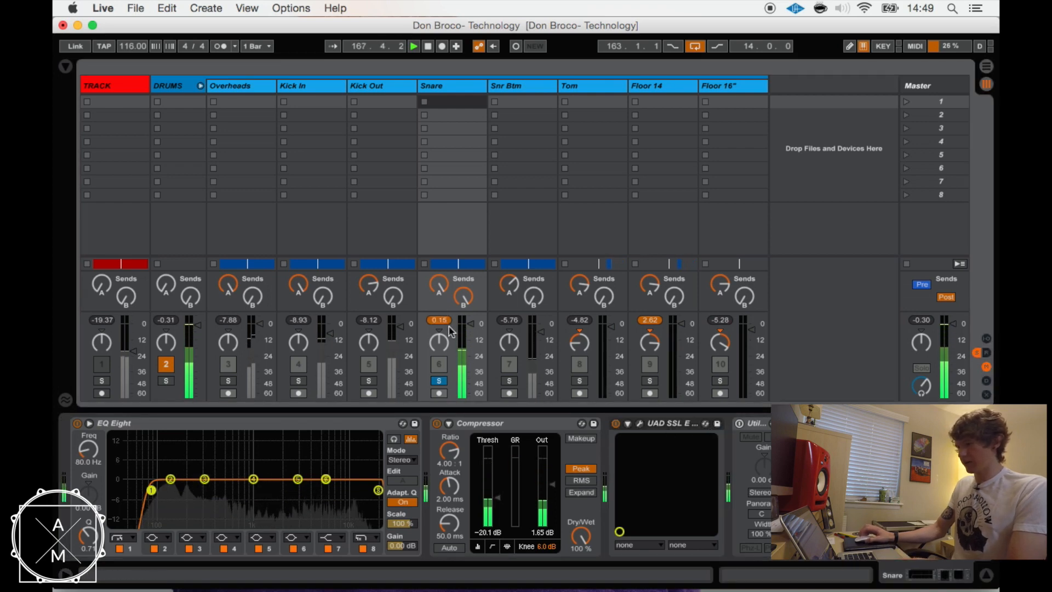
{"action": "left_click", "coordinate": [439, 380]}
{"action": "key", "text": "space"}
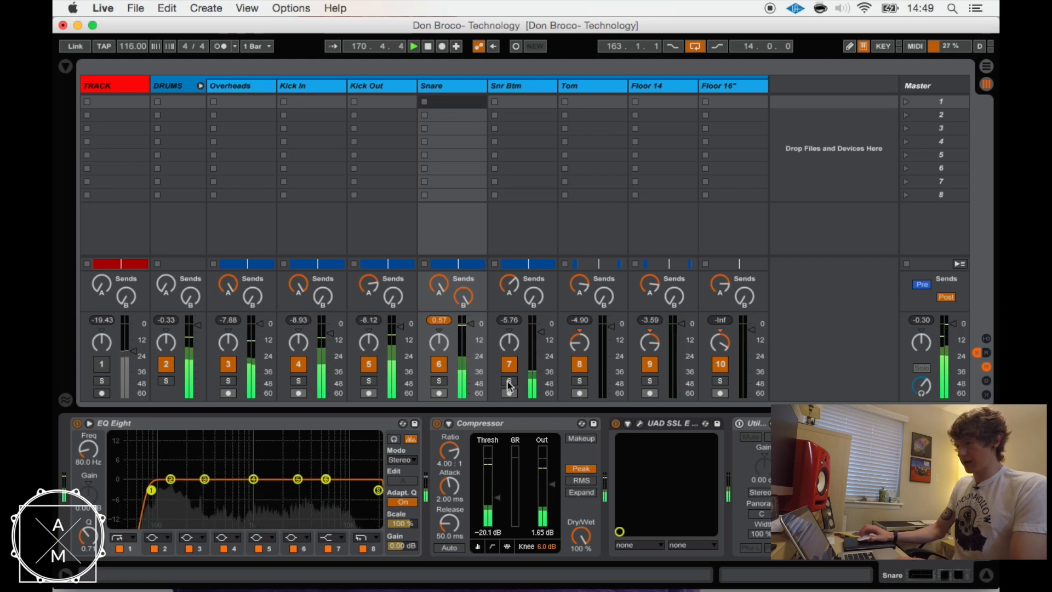
{"action": "key", "text": "space"}
Step: Play Snr Btm soloed, add Snare to the solo, and enable the EQ Eight on Snr Btm
{"action": "left_click", "coordinate": [514, 89]}
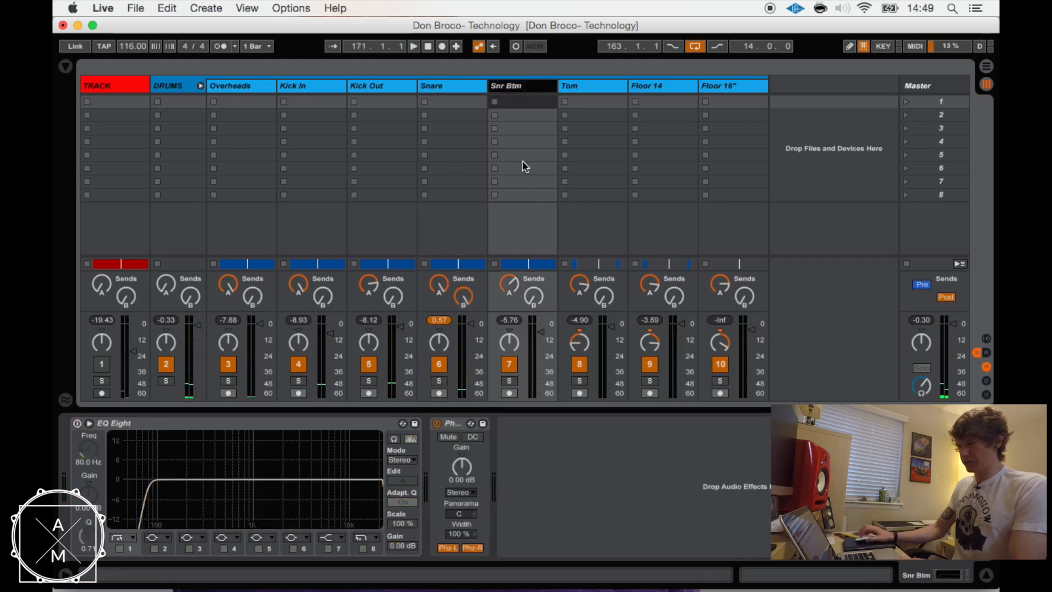
{"action": "left_click", "coordinate": [509, 381]}
{"action": "key", "text": "space"}
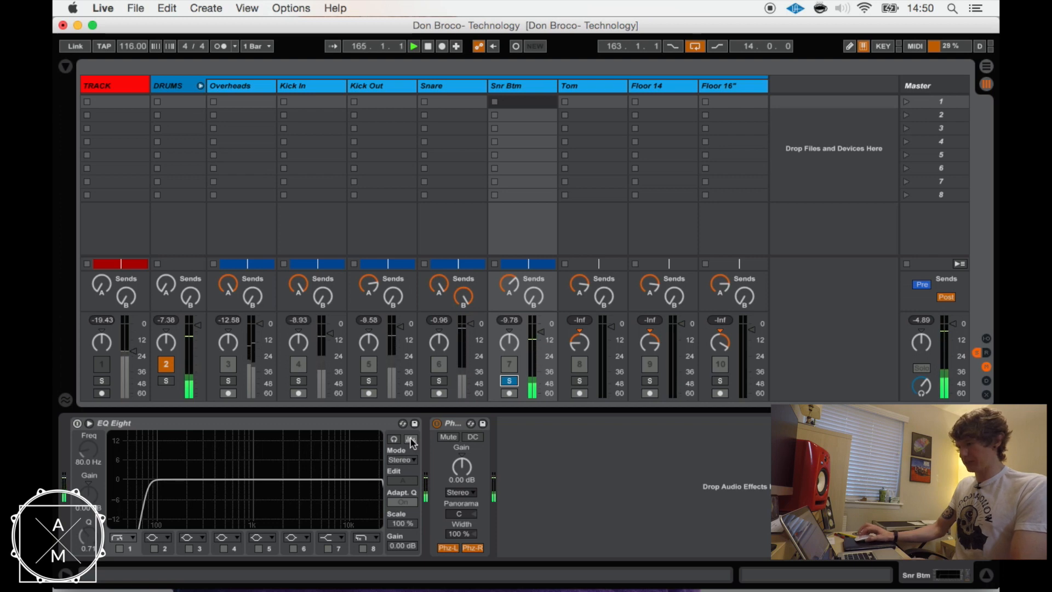
{"action": "left_click", "coordinate": [439, 380]}
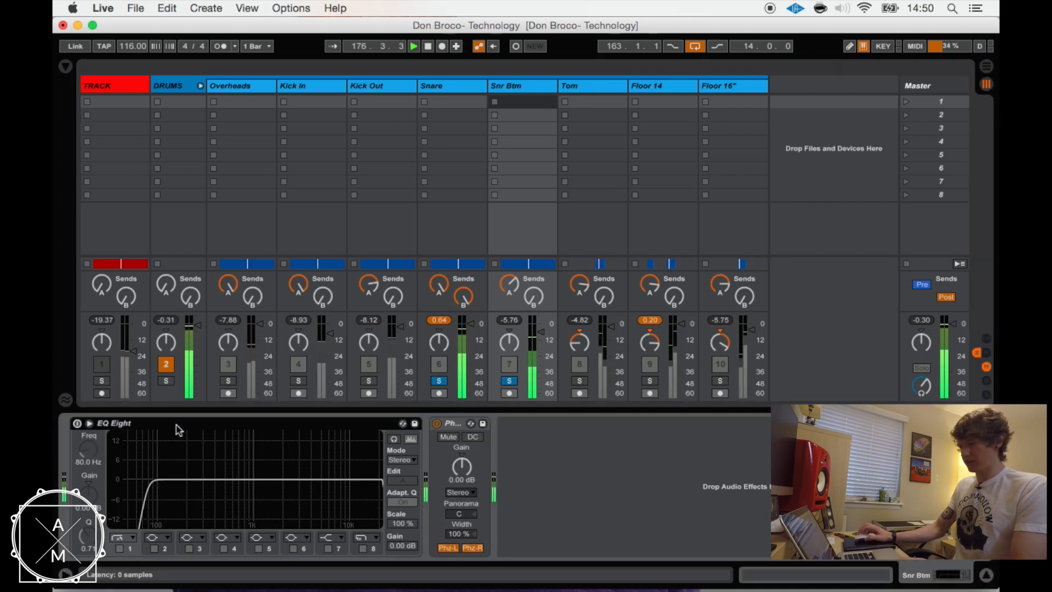
{"action": "left_click", "coordinate": [77, 424]}
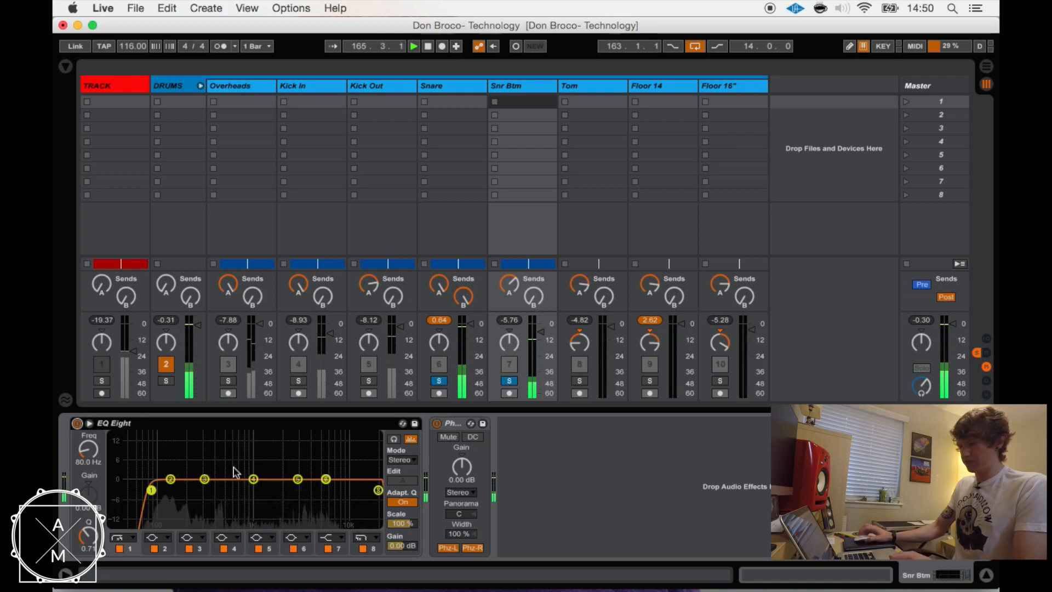
Step: Compare the two snare mics with Snr Btm's phase-inverting Utility switched off and back on, and stop playback
{"action": "left_click", "coordinate": [437, 423]}
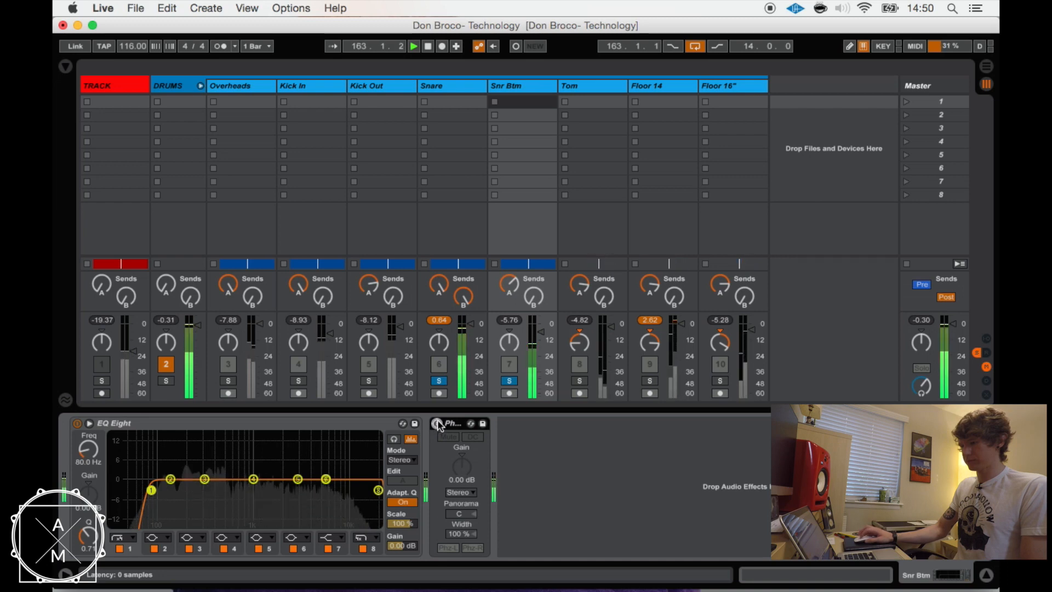
{"action": "left_click", "coordinate": [437, 424]}
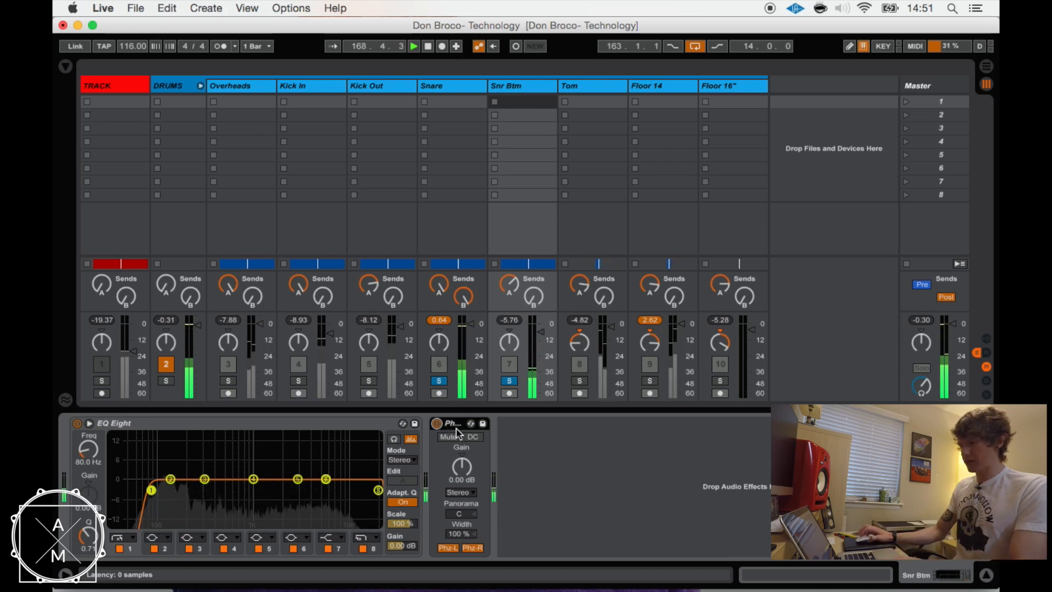
{"action": "key", "text": "space"}
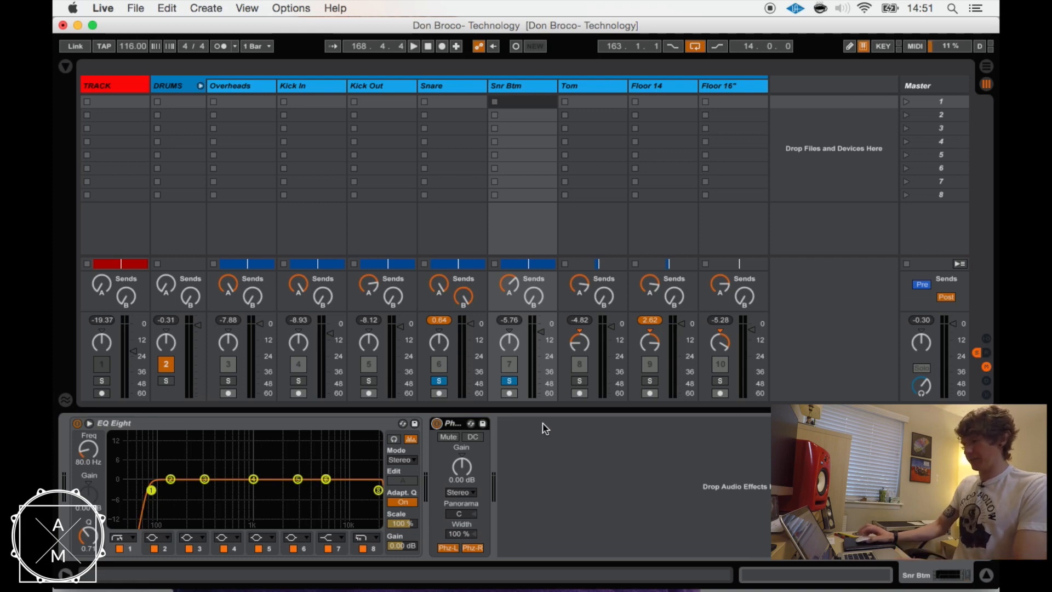
Step: Clear the Snr Btm solo and listen to the full kit before stopping playback
{"action": "left_click", "coordinate": [511, 381]}
{"action": "key", "text": "space"}
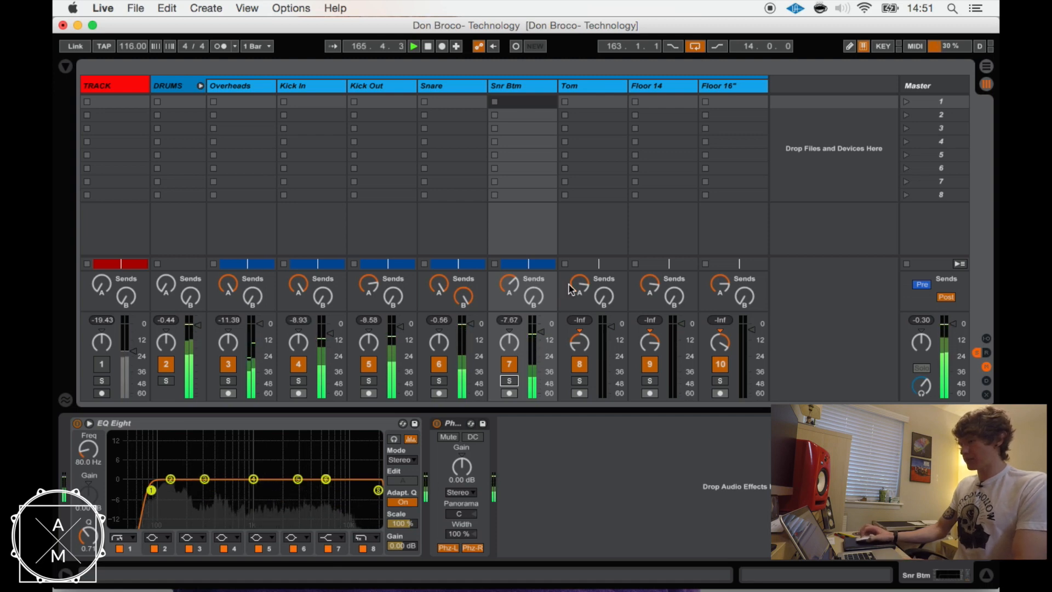
{"action": "key", "text": "space"}
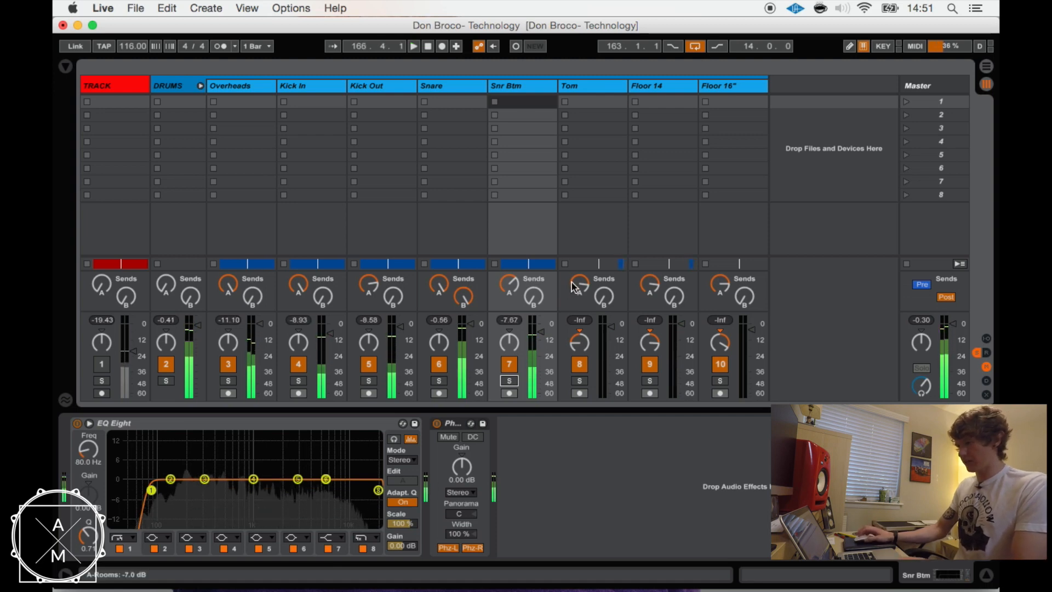
Step: Select the Tom track, briefly play the full kit, and solo Tom with playback stopped
{"action": "left_click", "coordinate": [599, 86]}
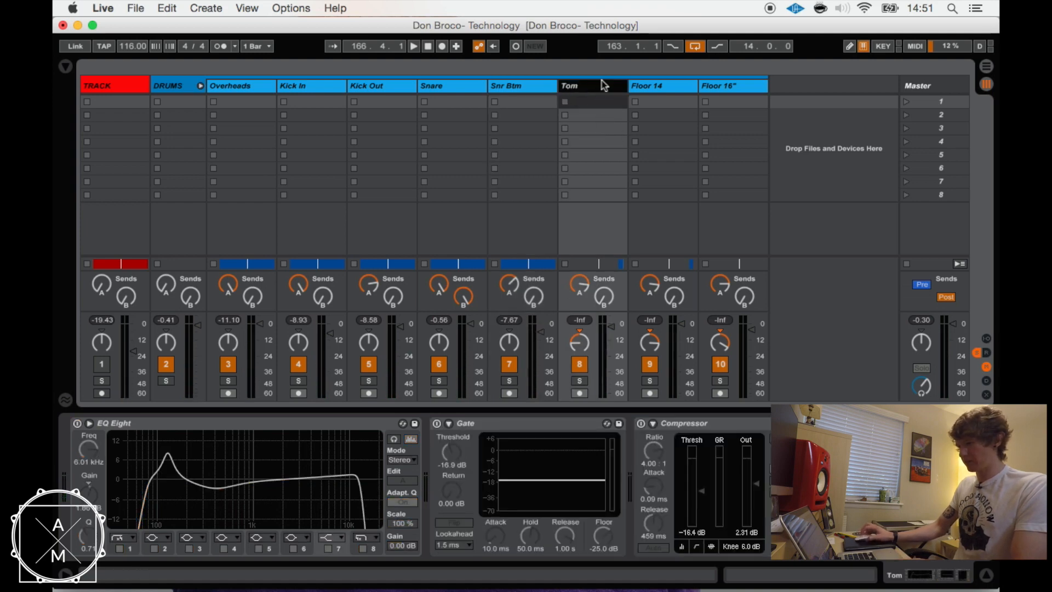
{"action": "key", "text": "space"}
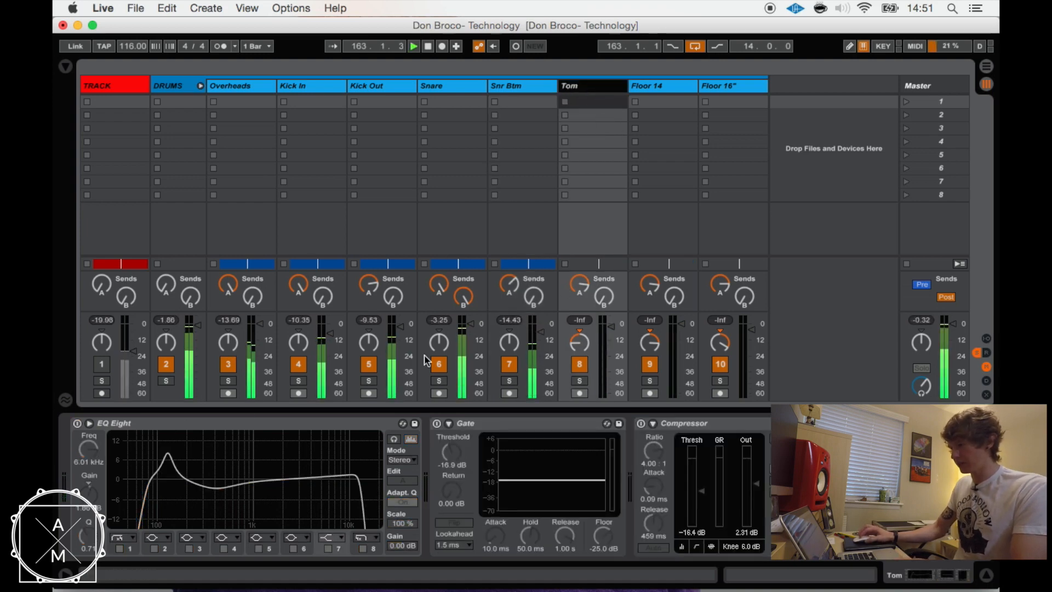
{"action": "key", "text": "space"}
{"action": "left_click", "coordinate": [579, 380]}
Step: Loop the short Tom clip just before bar 137 in the arrangement and play it soloed
{"action": "key", "text": "Tab"}
{"action": "scroll", "coordinate": [498, 220], "scroll_direction": "down", "scroll_amount": 10}
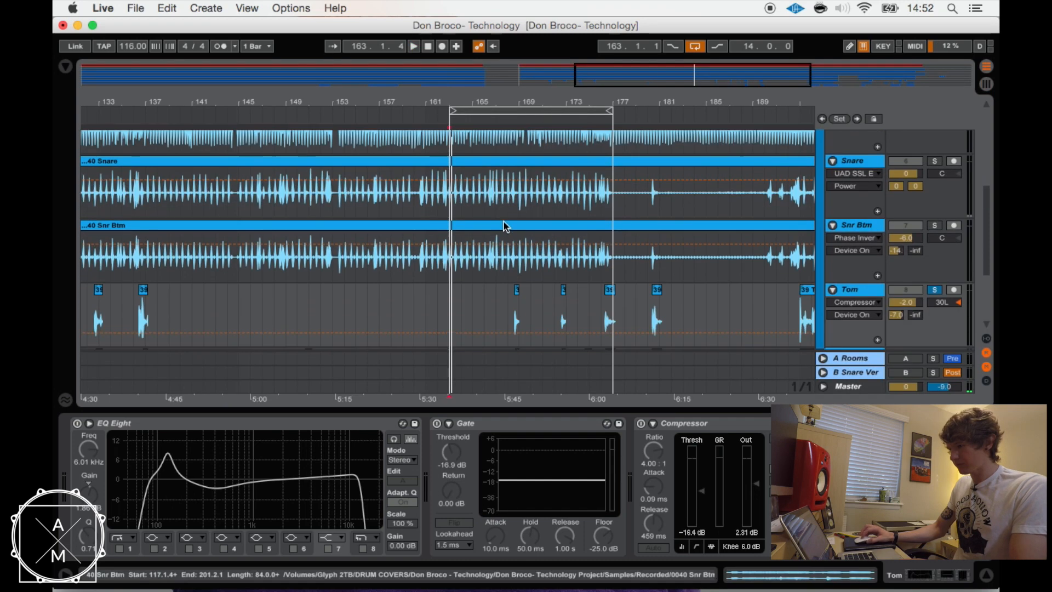
{"action": "scroll", "coordinate": [502, 222], "scroll_direction": "right", "scroll_amount": 5}
{"action": "scroll", "coordinate": [502, 225], "scroll_direction": "left", "scroll_amount": 2}
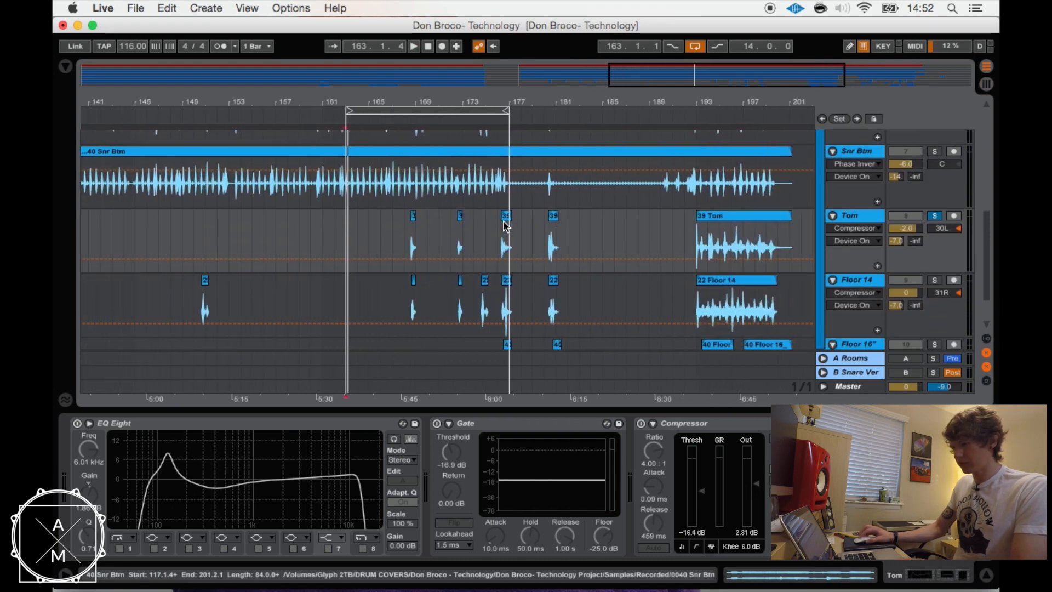
{"action": "left_click", "coordinate": [412, 246]}
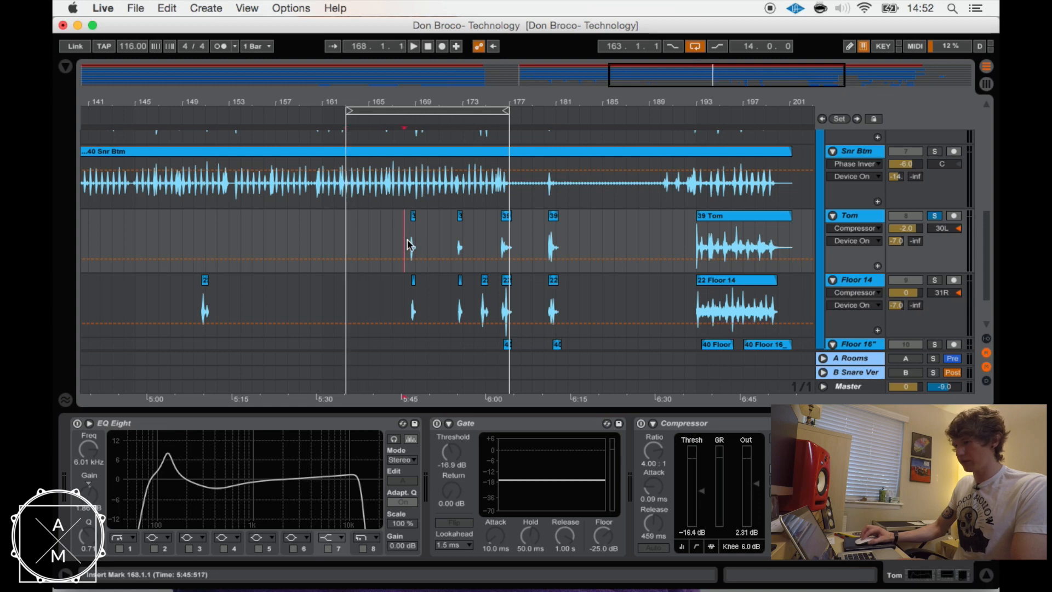
{"action": "scroll", "coordinate": [430, 236], "scroll_direction": "left", "scroll_amount": 8}
{"action": "scroll", "coordinate": [435, 239], "scroll_direction": "right", "scroll_amount": 3}
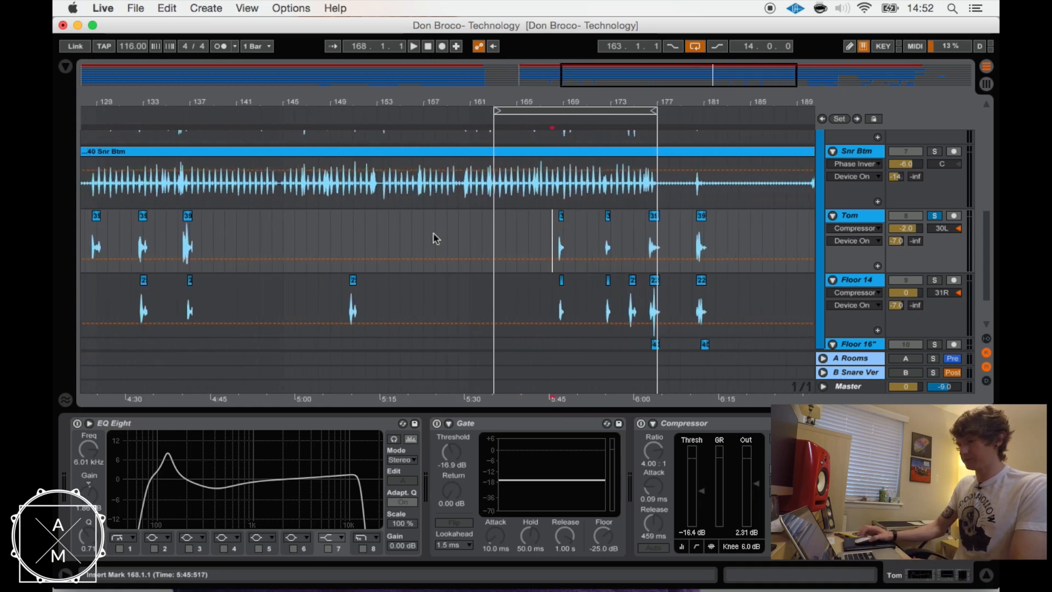
{"action": "left_click", "coordinate": [188, 219]}
{"action": "key", "text": "super+l"}
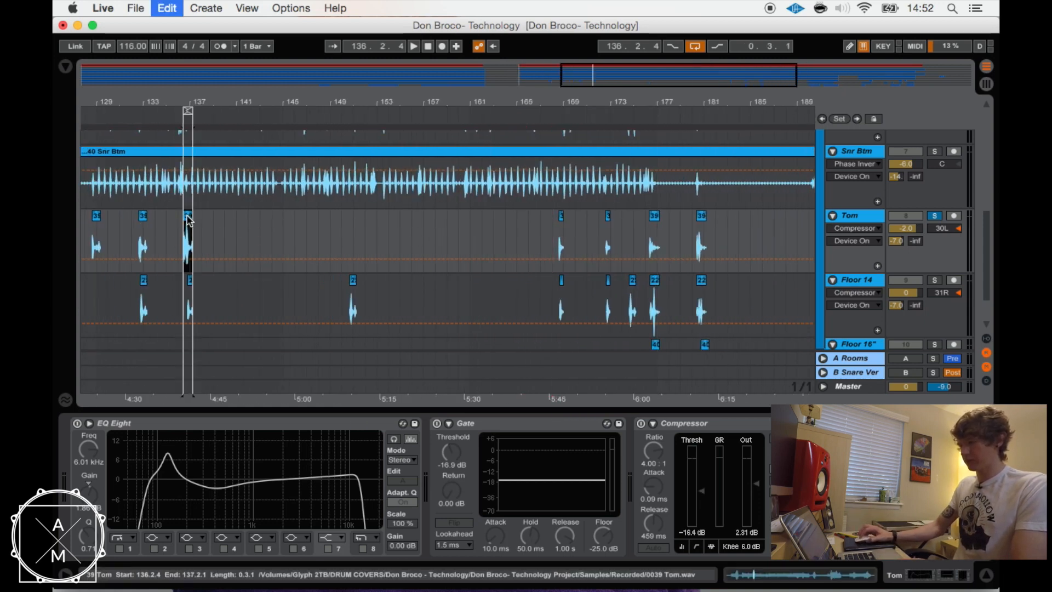
{"action": "key", "text": "space"}
Step: Return to the mixer view, enable the EQ Eight on Tom, and select its low-mid cut band
{"action": "key", "text": "Tab"}
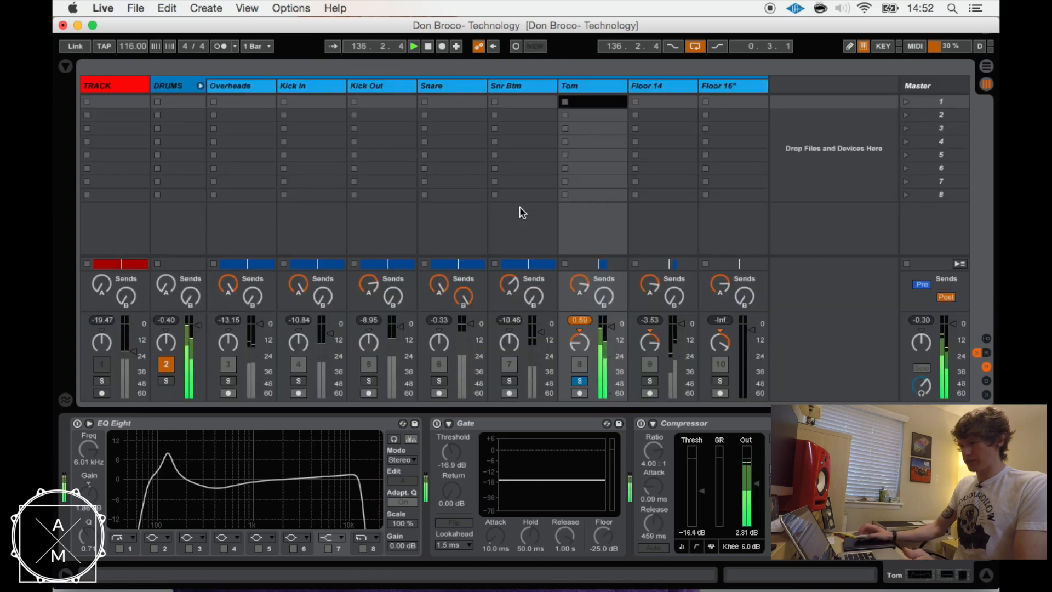
{"action": "left_click", "coordinate": [580, 317]}
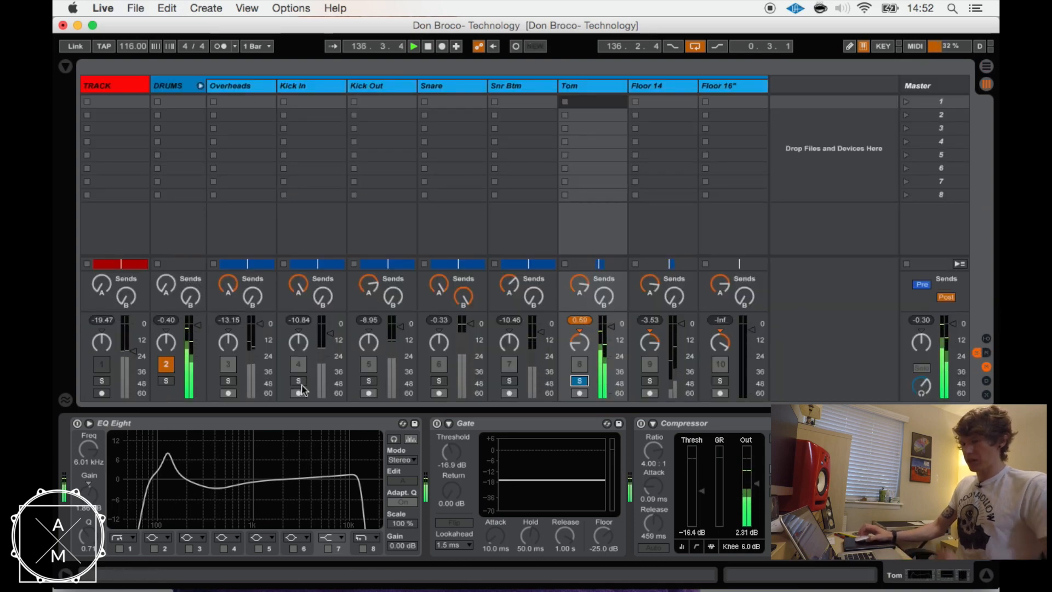
{"action": "left_click", "coordinate": [140, 447]}
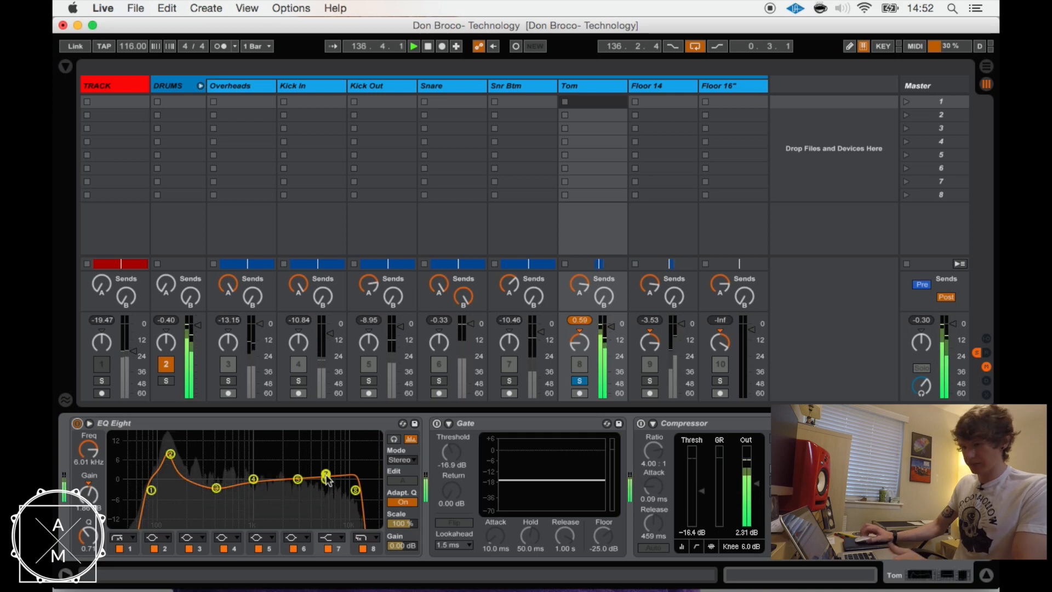
{"action": "left_click", "coordinate": [217, 488]}
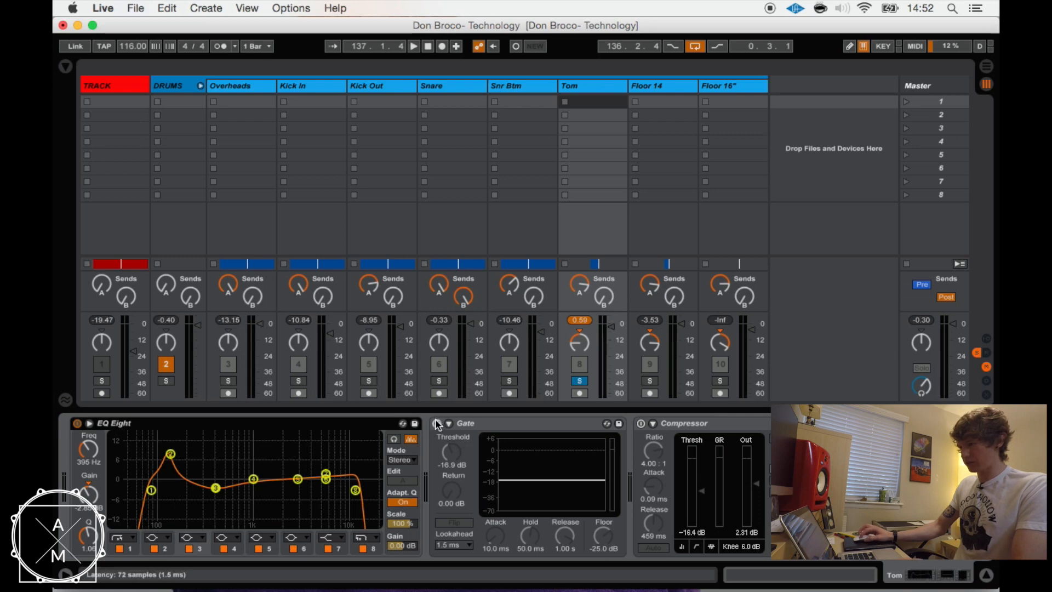
Step: Loop six bars of the Tom track in the arrangement, from bar 78 to bar 84, and play them
{"action": "key", "text": "Tab"}
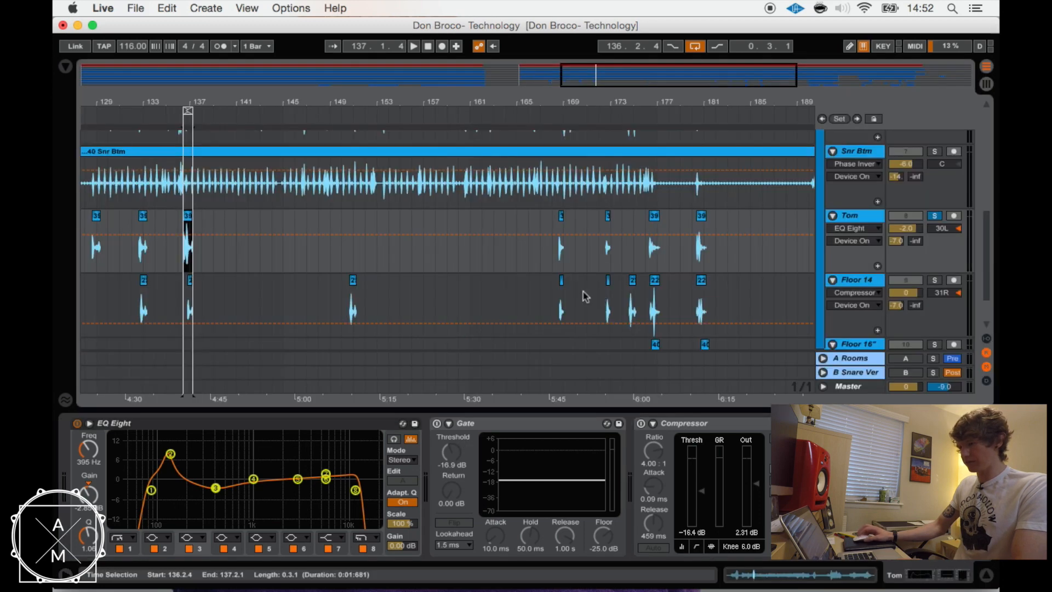
{"action": "scroll", "coordinate": [572, 293], "scroll_direction": "left", "scroll_amount": 15}
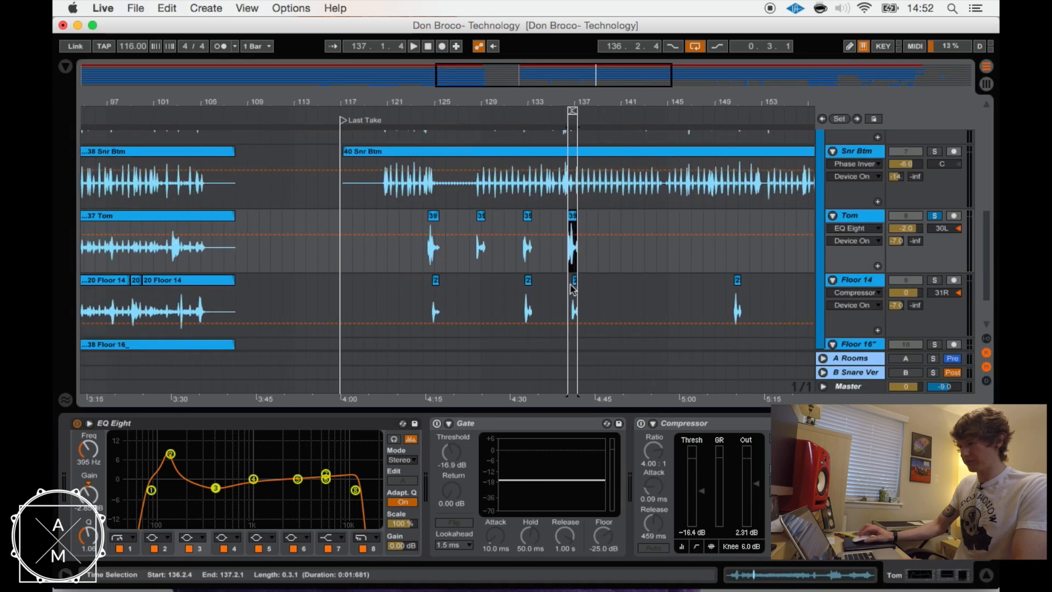
{"action": "scroll", "coordinate": [571, 289], "scroll_direction": "left", "scroll_amount": 3}
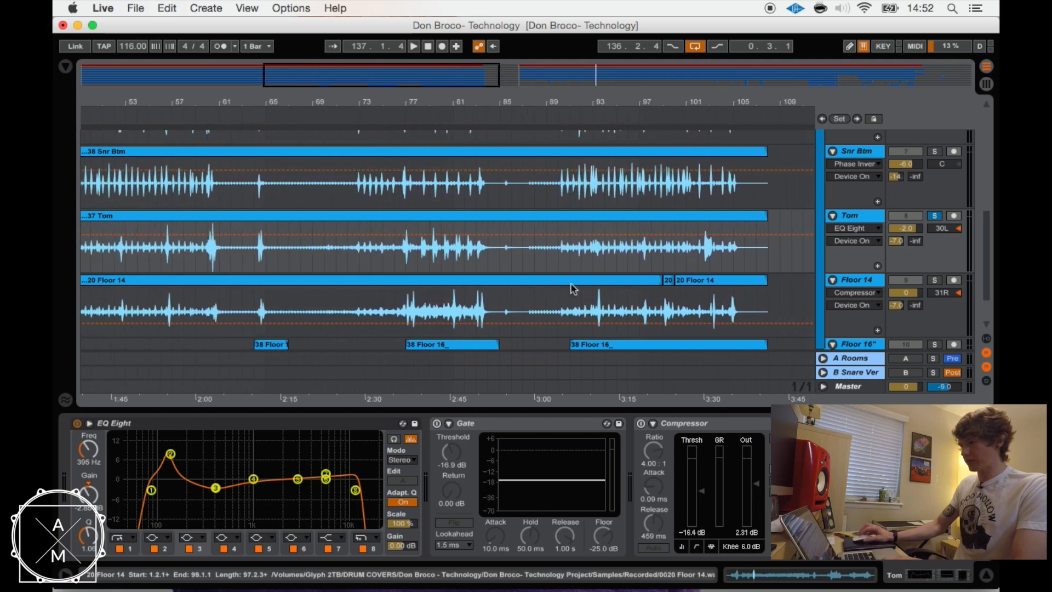
{"action": "left_click", "coordinate": [429, 249]}
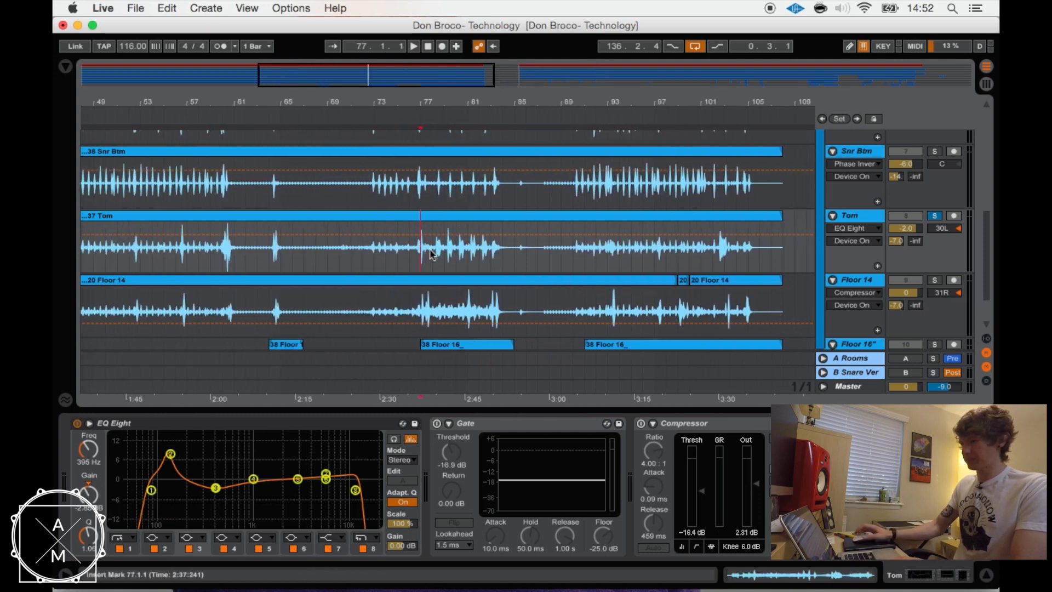
{"action": "left_click", "coordinate": [500, 251], "text": "shift"}
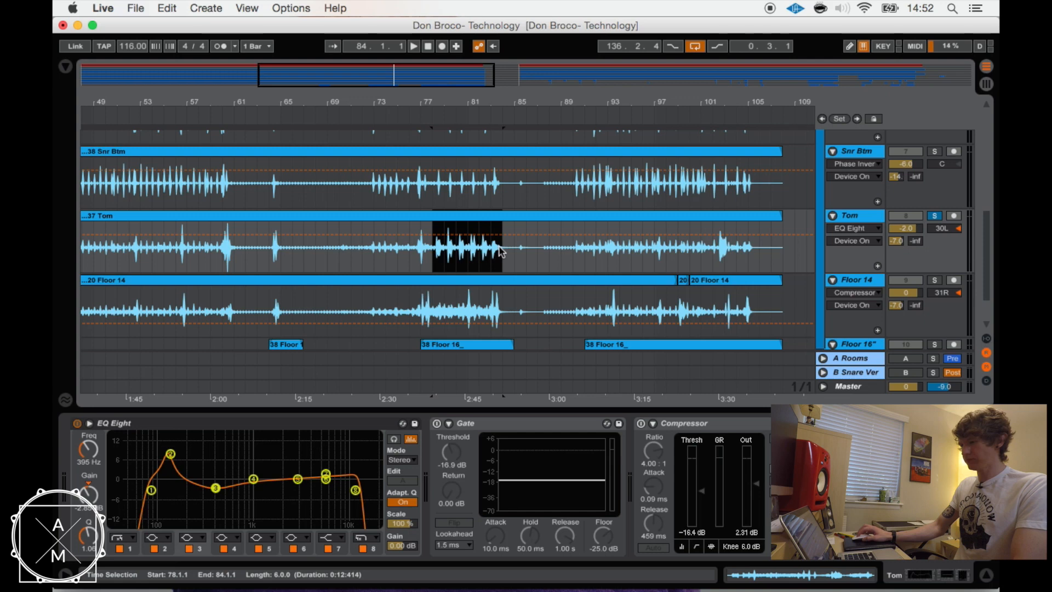
{"action": "key", "text": "super+l"}
{"action": "key", "text": "space"}
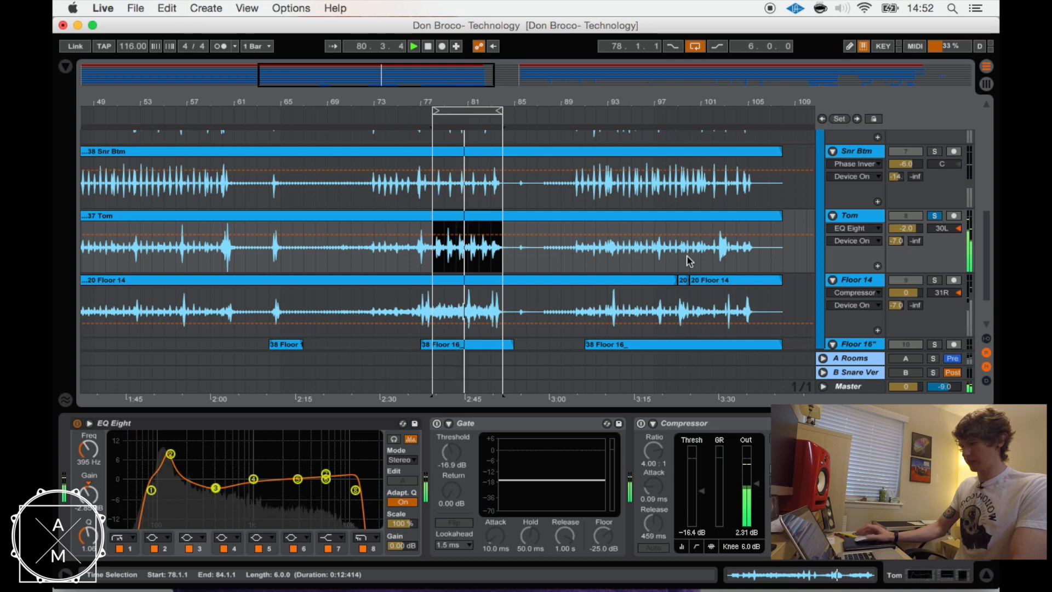
Step: Enable the Gate and Compressor on Tom, select the Compressor's Ratio, and stop playback after listening
{"action": "left_click", "coordinate": [436, 424]}
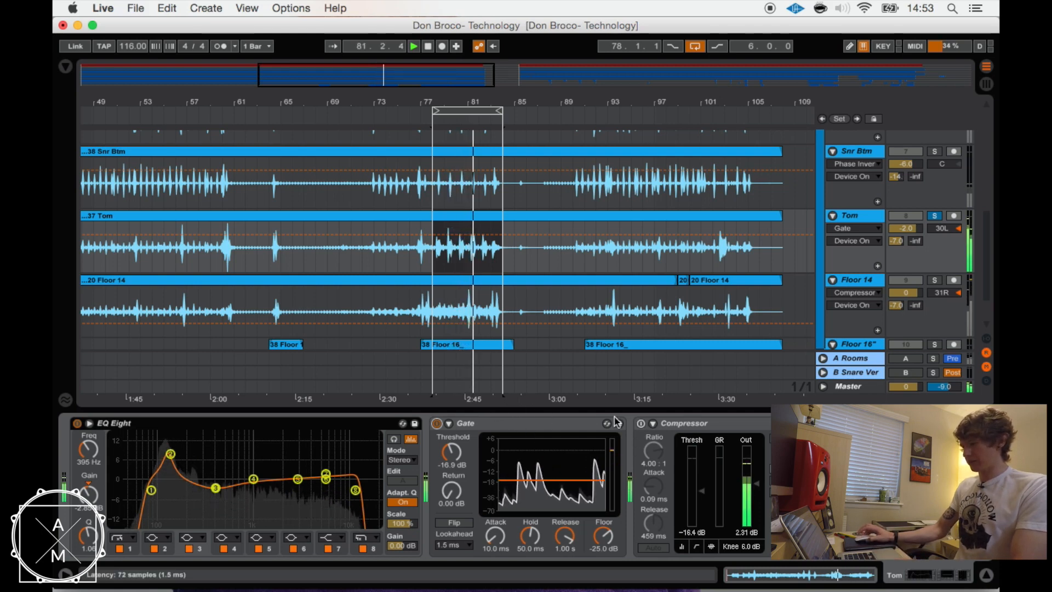
{"action": "left_click", "coordinate": [641, 424]}
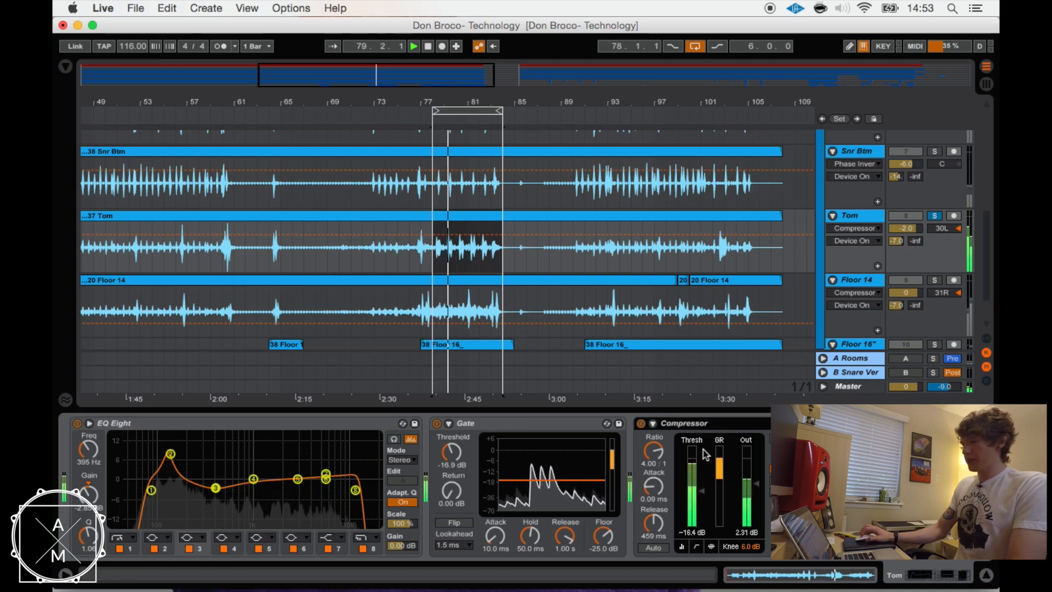
{"action": "left_click", "coordinate": [655, 452]}
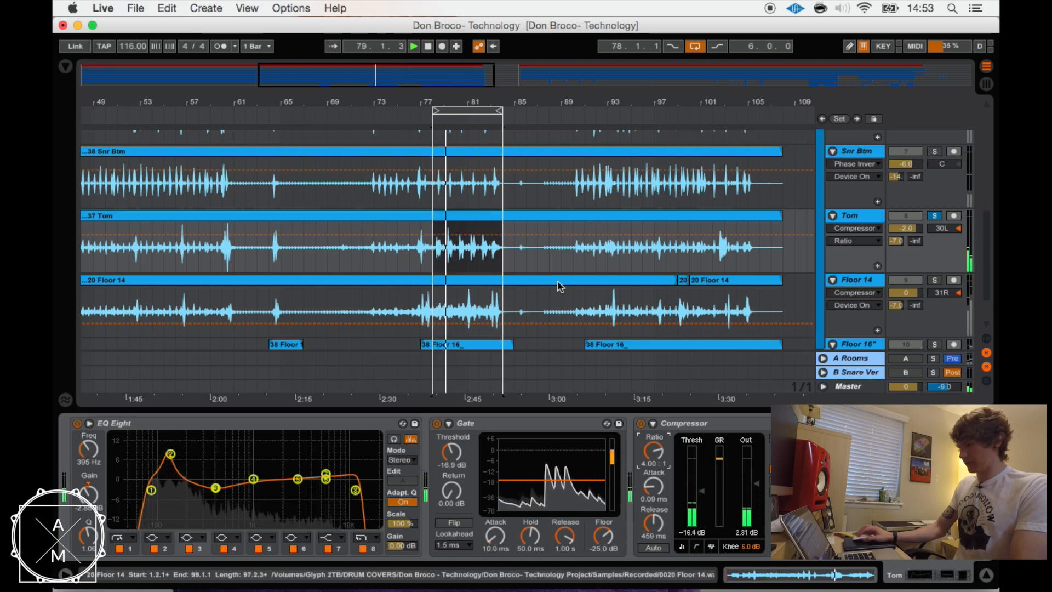
{"action": "key", "text": "space"}
Step: Play Floor 14 soloed and enable its EQ Eight, Gate and Compressor one after another
{"action": "left_click", "coordinate": [935, 281]}
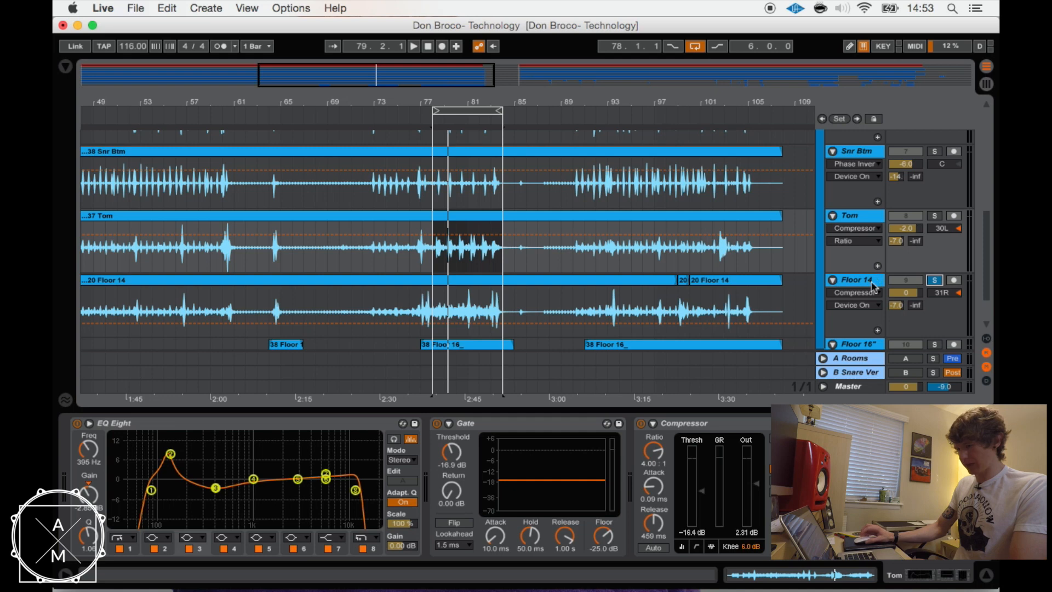
{"action": "left_click", "coordinate": [732, 331]}
{"action": "key", "text": "space"}
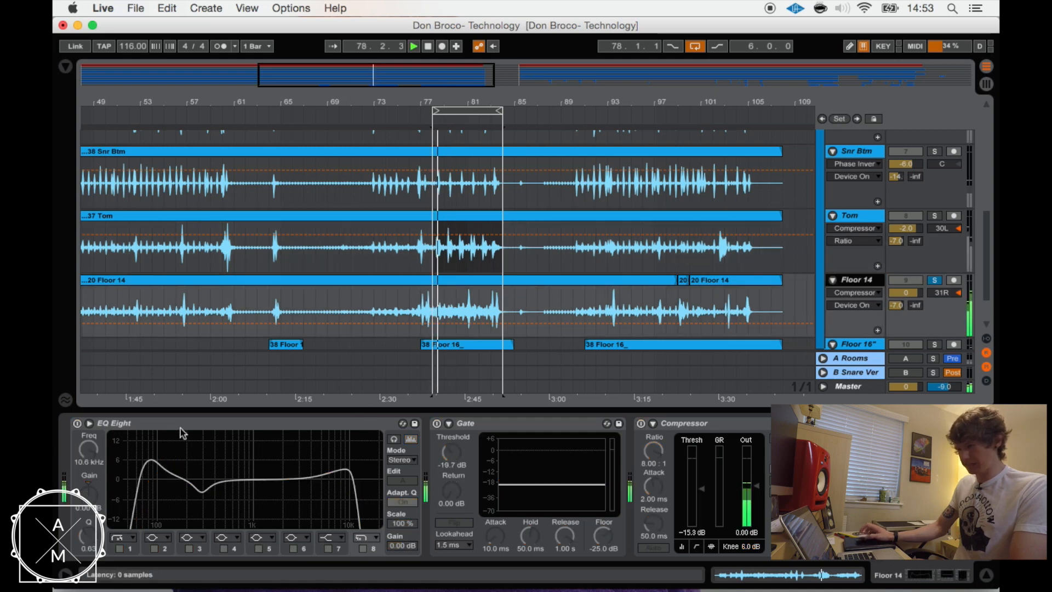
{"action": "left_click", "coordinate": [77, 424]}
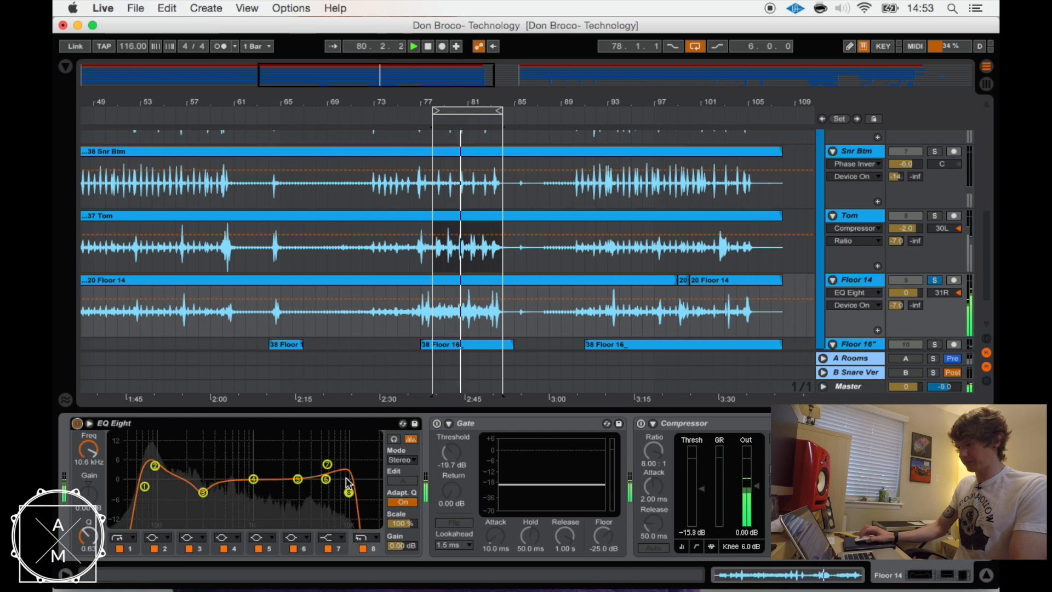
{"action": "left_click", "coordinate": [437, 423]}
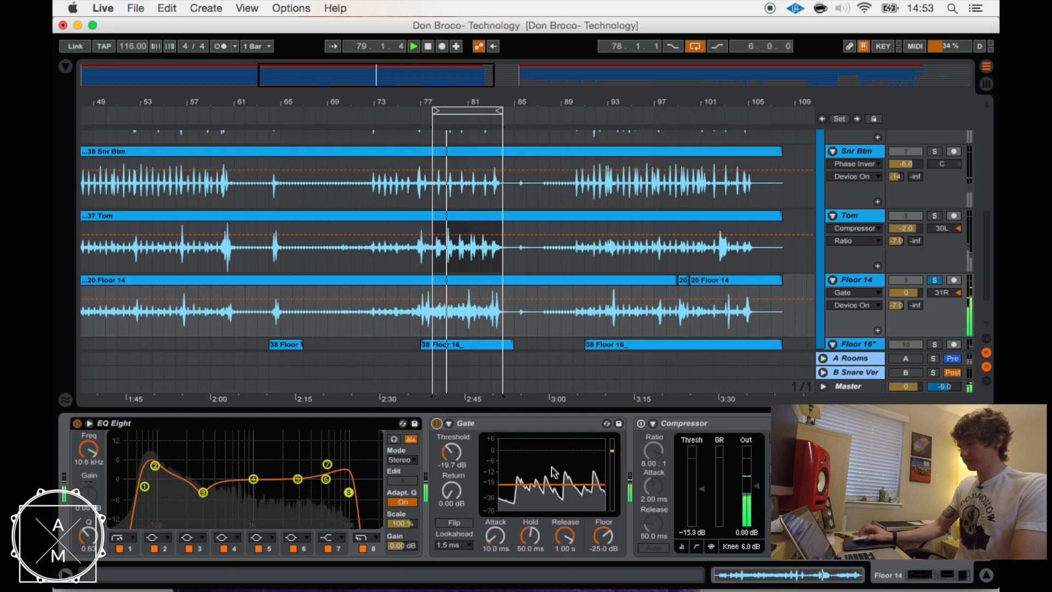
{"action": "left_click", "coordinate": [640, 423]}
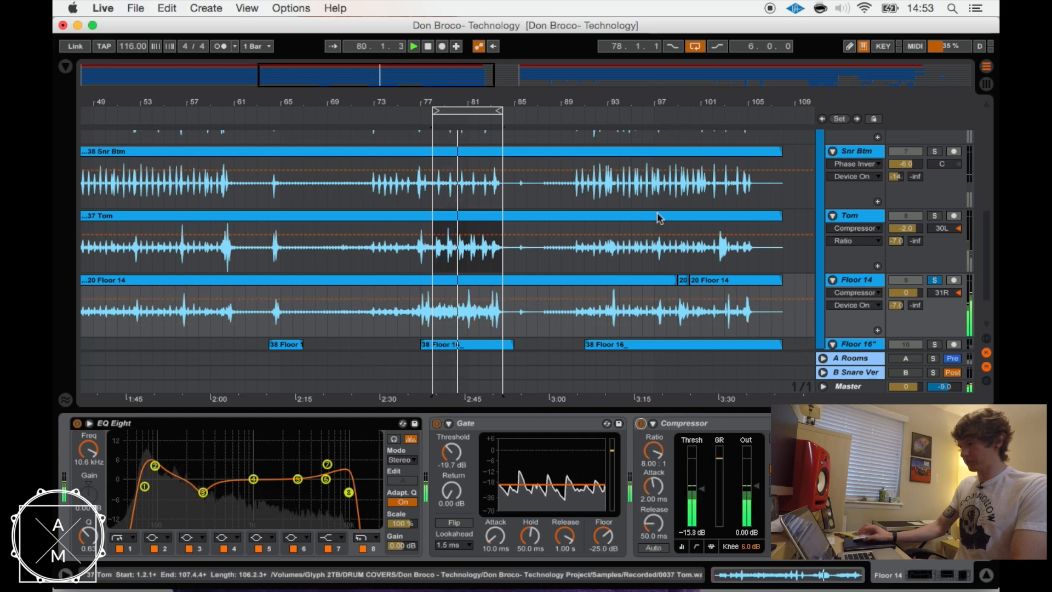
Step: Move the solo to Floor 16" and enable its EQ Eight, Gate and Compressor while listening
{"action": "left_click", "coordinate": [935, 280]}
{"action": "scroll", "coordinate": [938, 290], "scroll_direction": "down", "scroll_amount": 2}
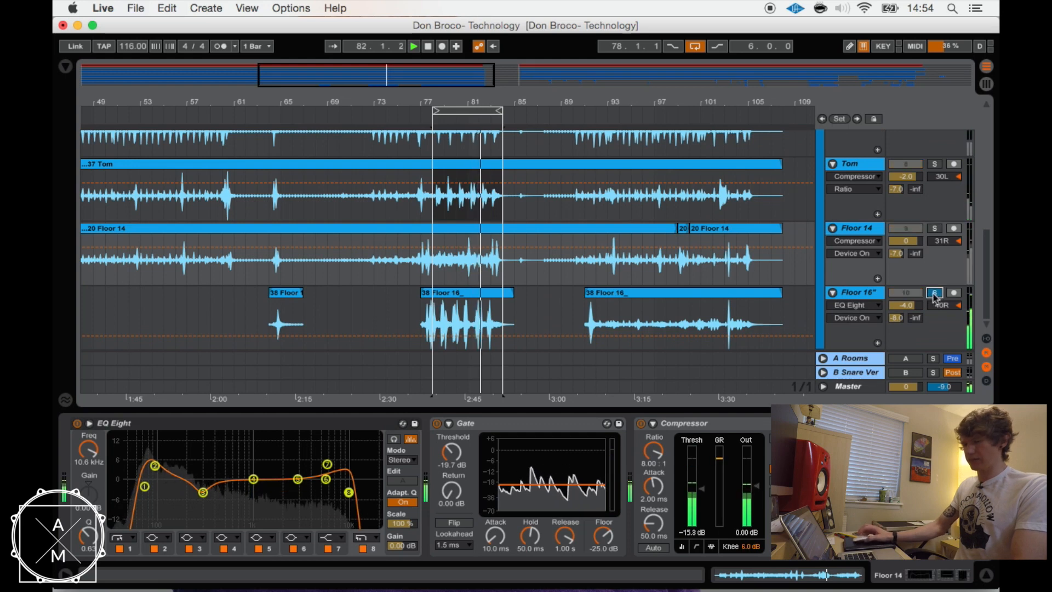
{"action": "left_click", "coordinate": [869, 295]}
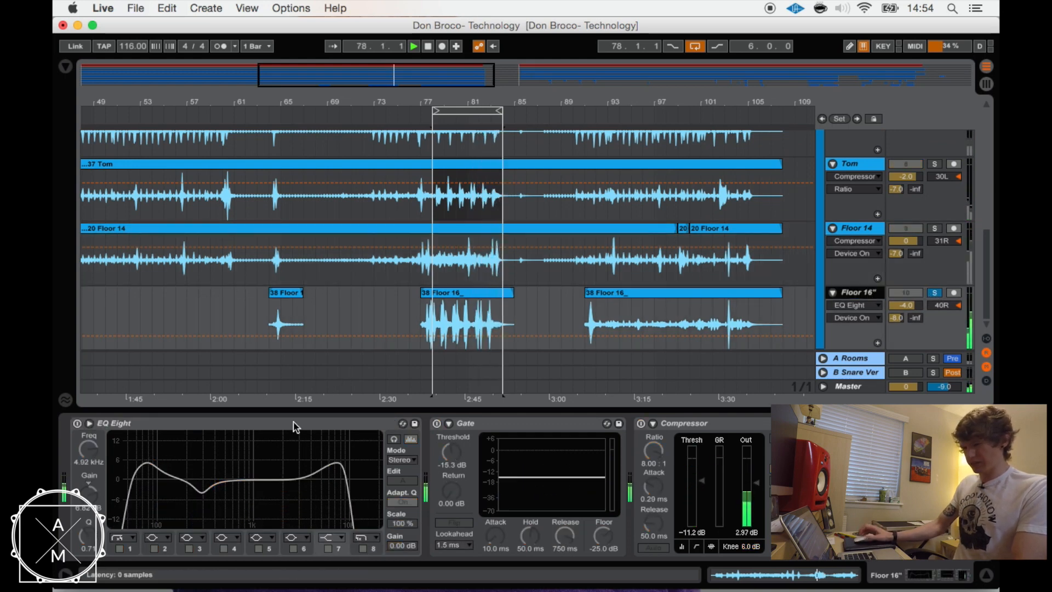
{"action": "left_click", "coordinate": [90, 426]}
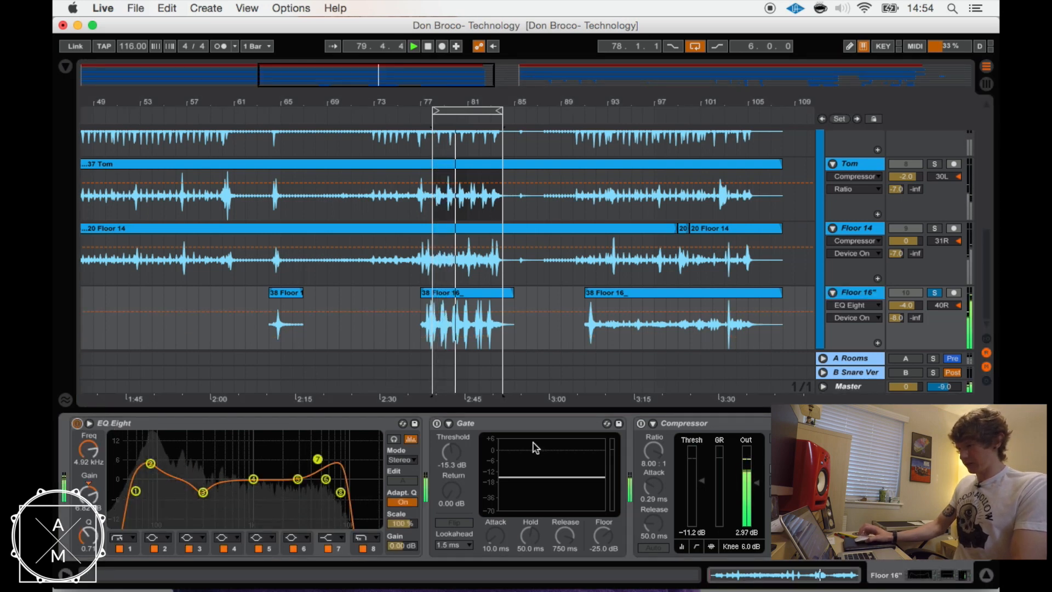
{"action": "left_click", "coordinate": [437, 424]}
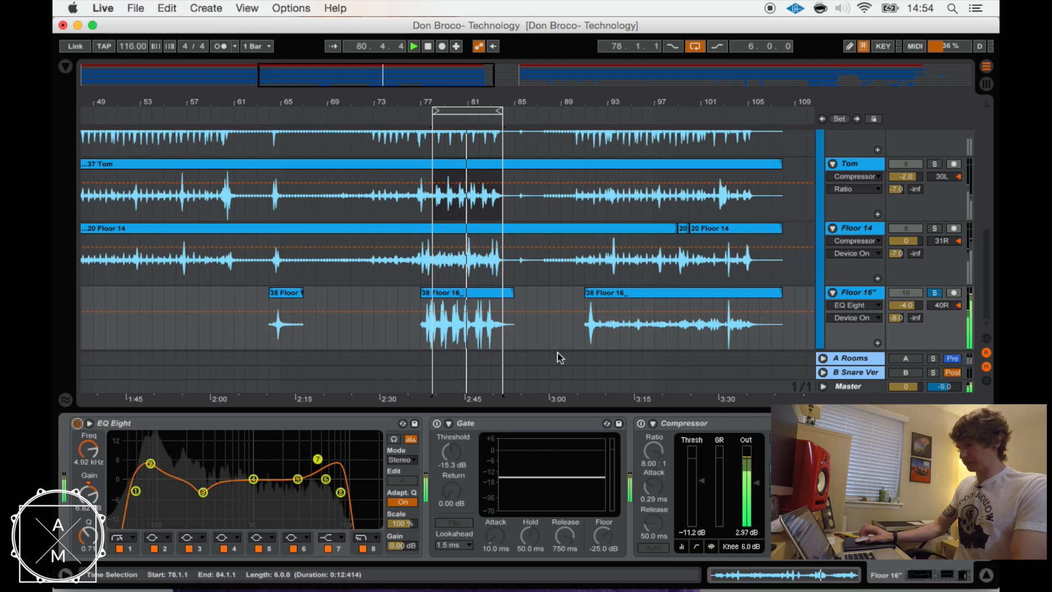
{"action": "left_click", "coordinate": [641, 423]}
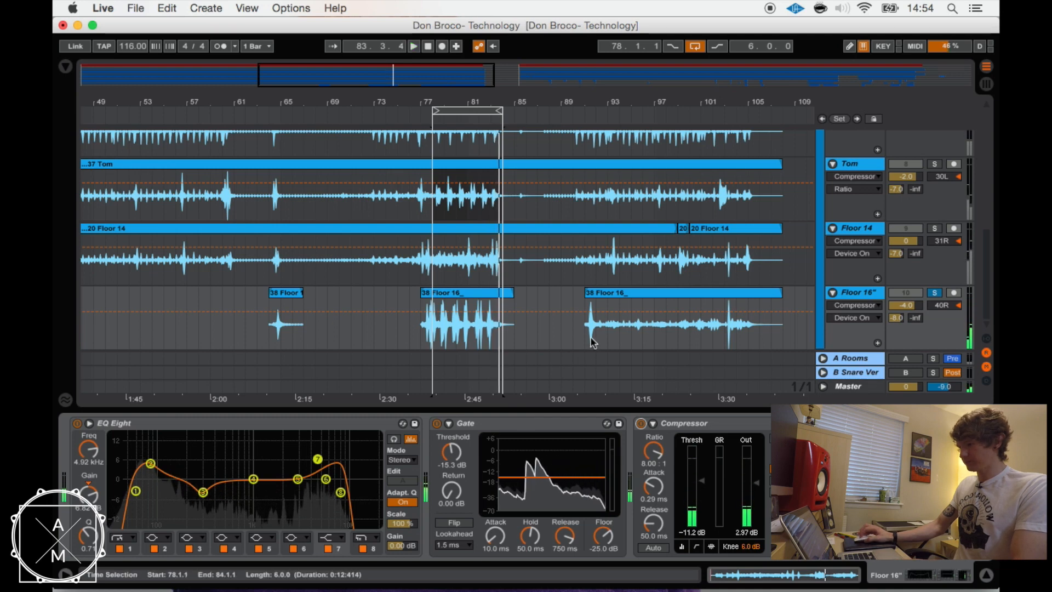
Step: Play Floor 16" from bar 93 and switch its Gate off to hear the ungated mic
{"action": "left_click", "coordinate": [607, 325]}
{"action": "key", "text": "space"}
{"action": "key", "text": "space"}
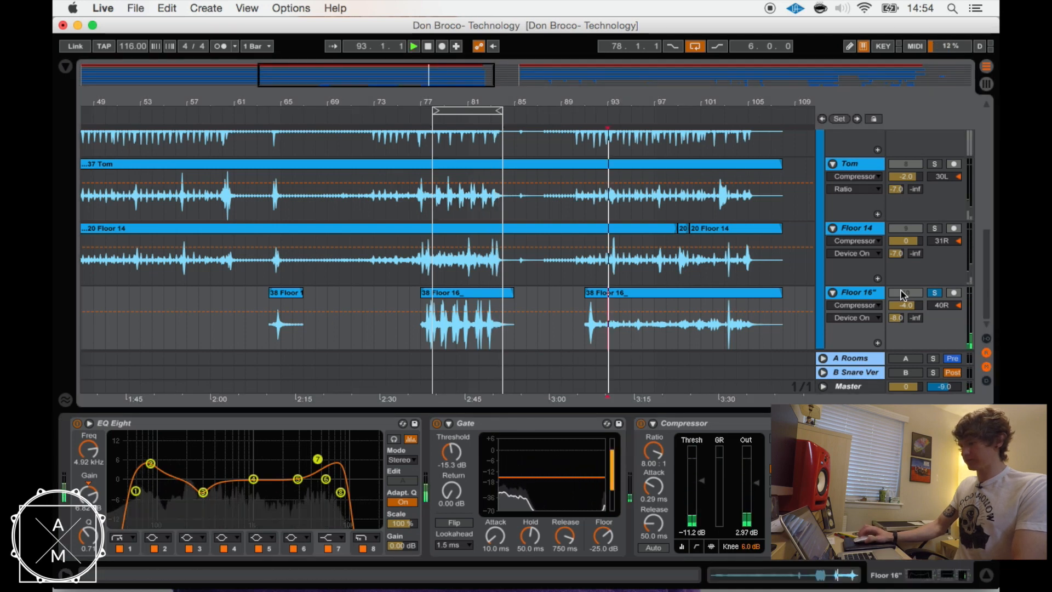
{"action": "left_click", "coordinate": [437, 423]}
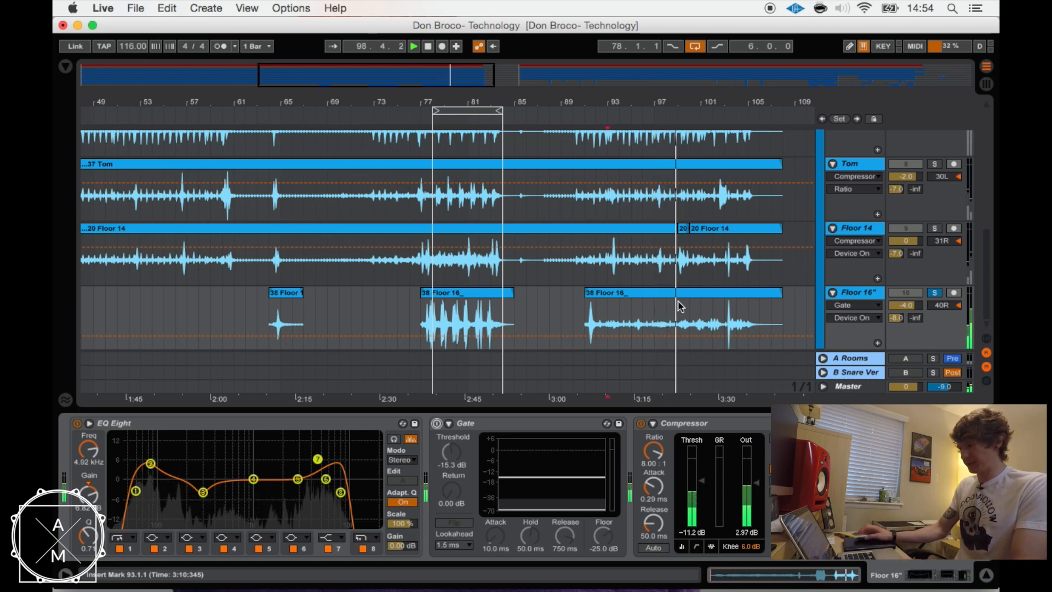
{"action": "scroll", "coordinate": [673, 315], "scroll_direction": "right", "scroll_amount": 5}
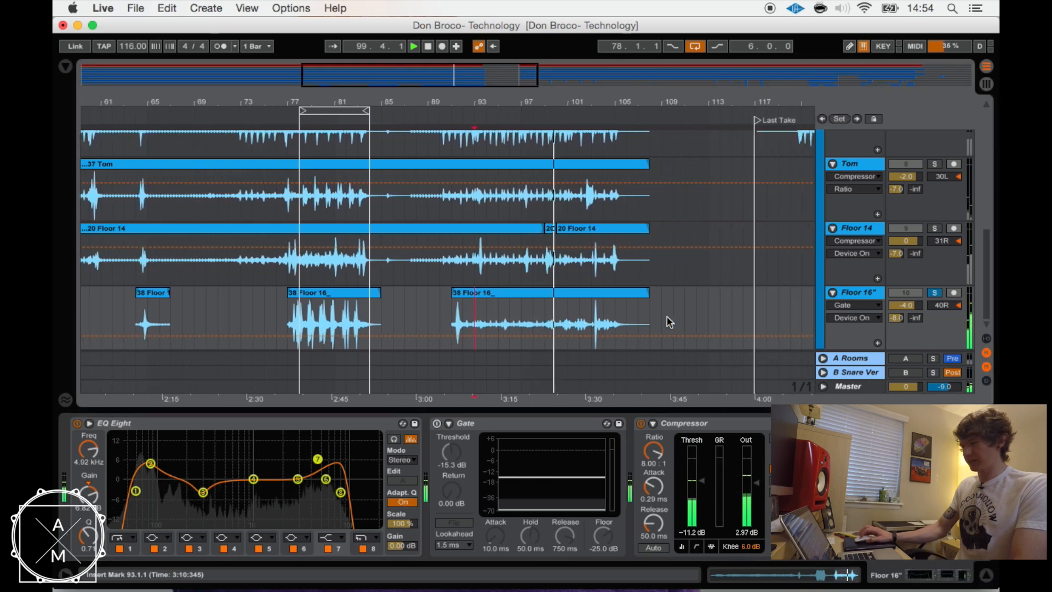
Step: Take the solo off Floor 16" and replay the whole kit from bar 93 with its Gate off
{"action": "left_click", "coordinate": [930, 294]}
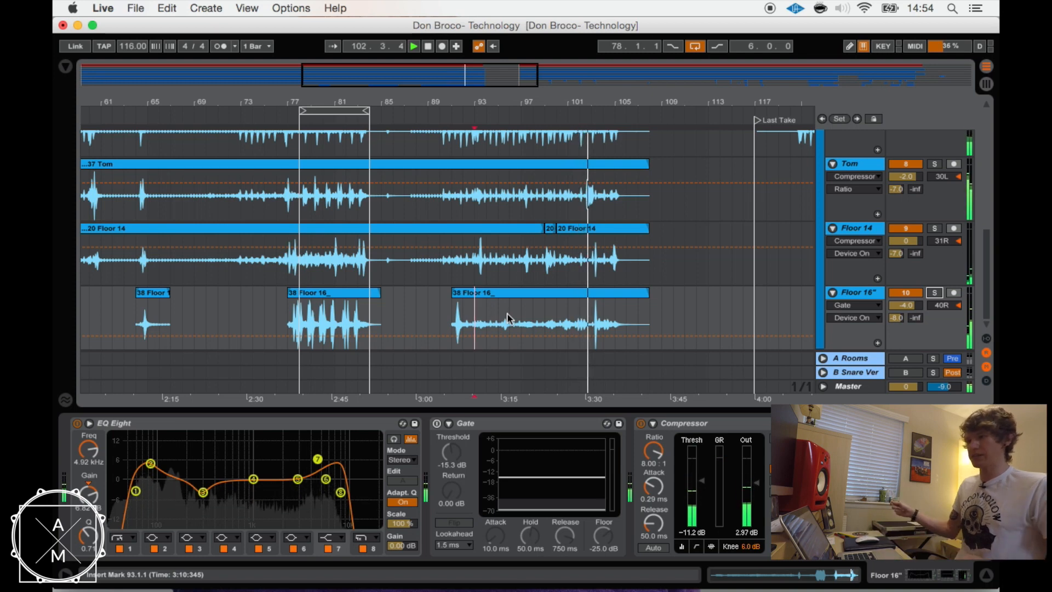
{"action": "key", "text": "space"}
{"action": "key", "text": "space"}
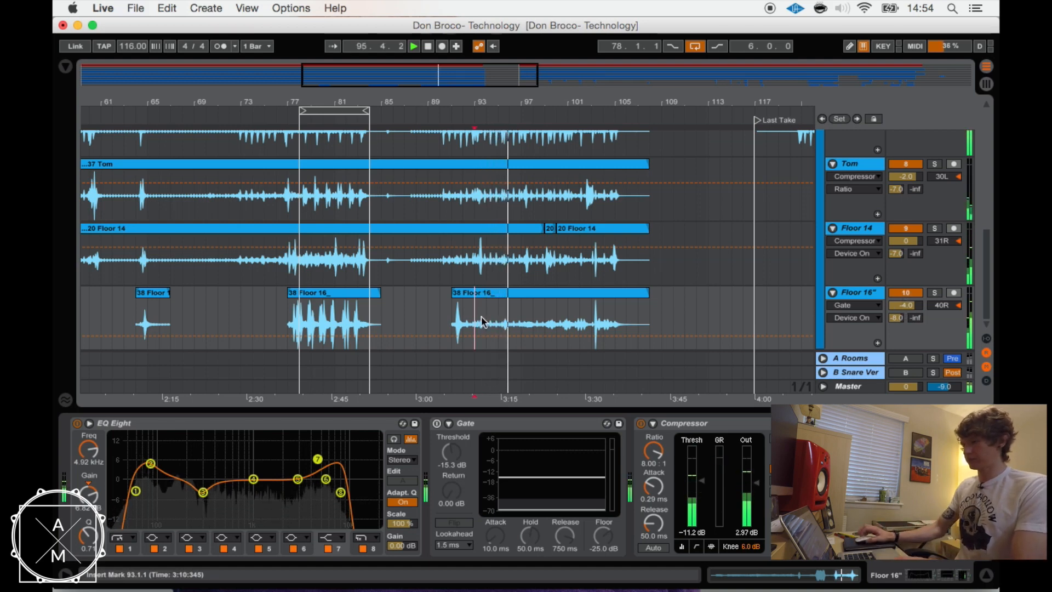
Step: Try deleting the Floor 16" clip section from bar 93 to 103 while listening, and undo the deletion
{"action": "left_click_drag", "start_coordinate": [482, 322], "coordinate": [587, 319]}
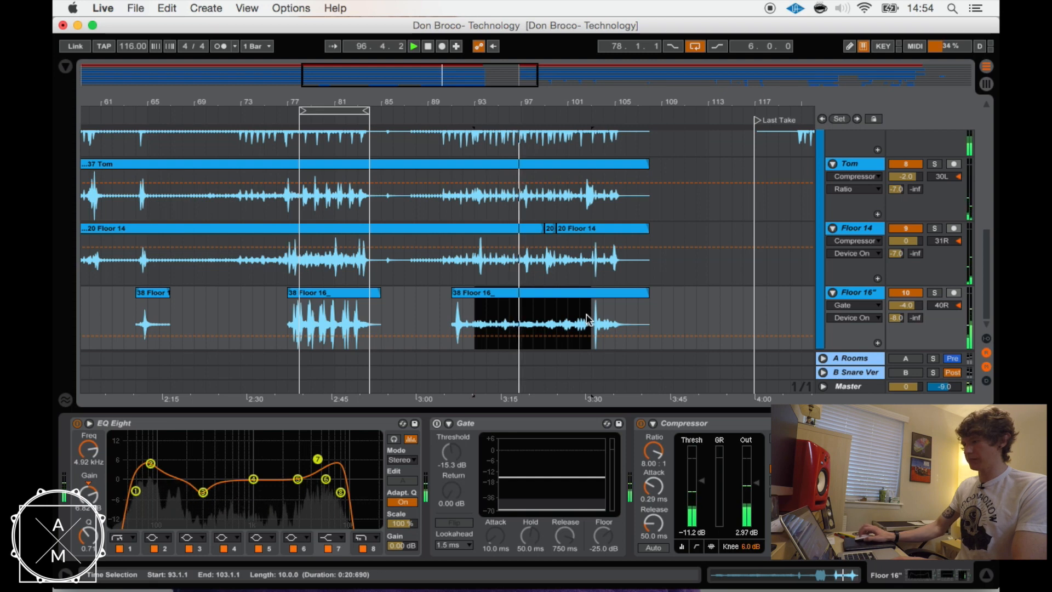
{"action": "key", "text": "Delete"}
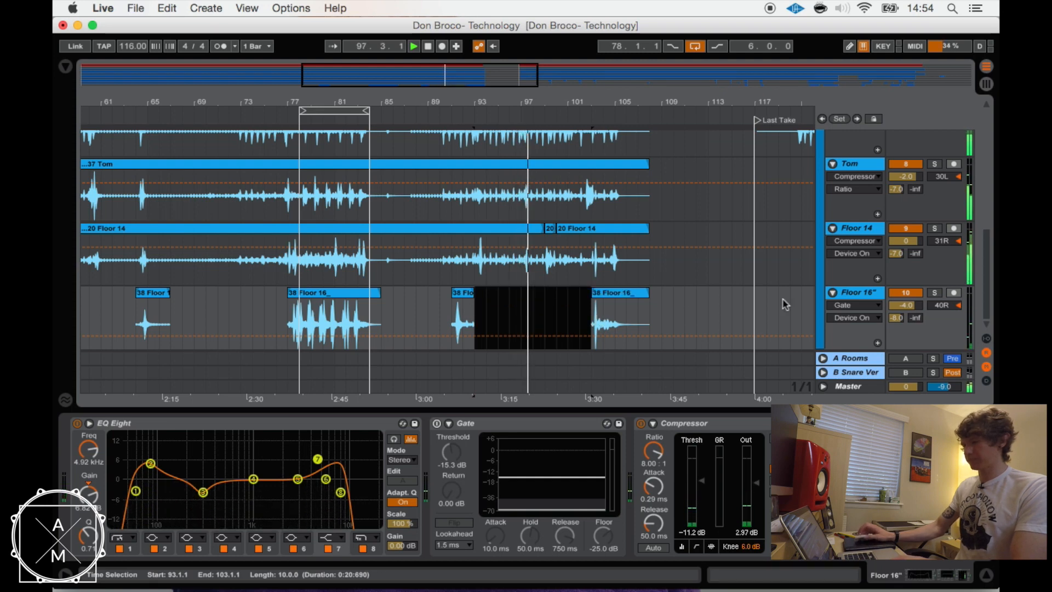
{"action": "left_click", "coordinate": [935, 293]}
{"action": "left_click", "coordinate": [933, 294]}
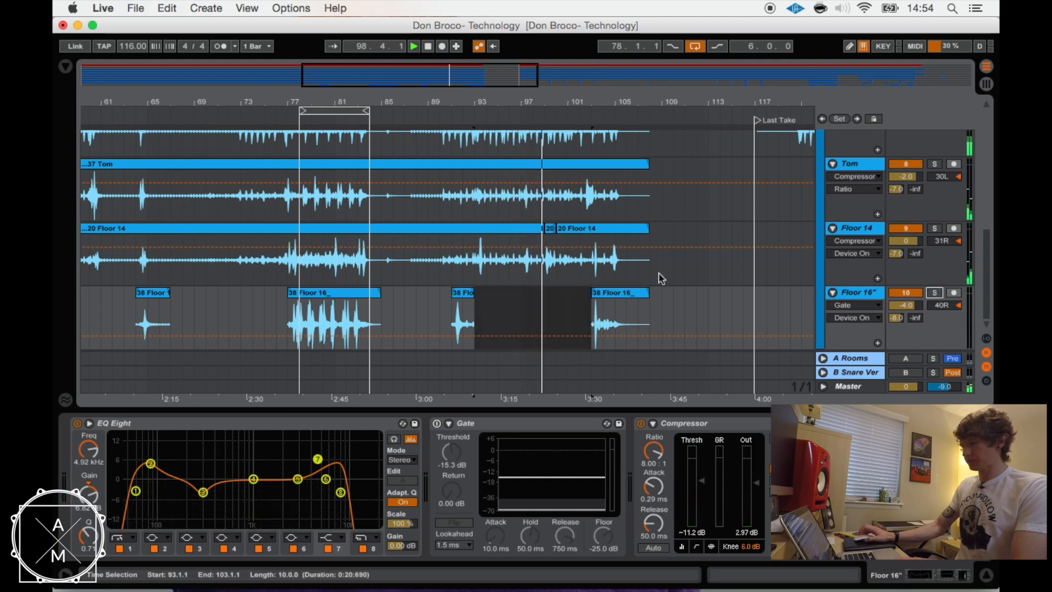
{"action": "key", "text": "super+z"}
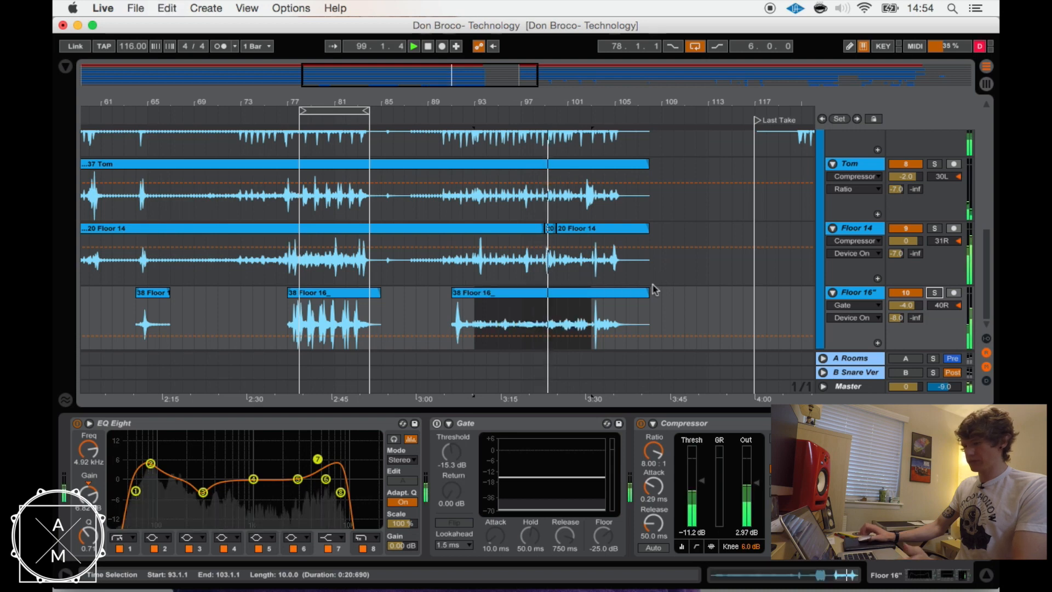
Step: Switch the Gate on Floor 16" back on and stop playback after listening
{"action": "left_click", "coordinate": [436, 424]}
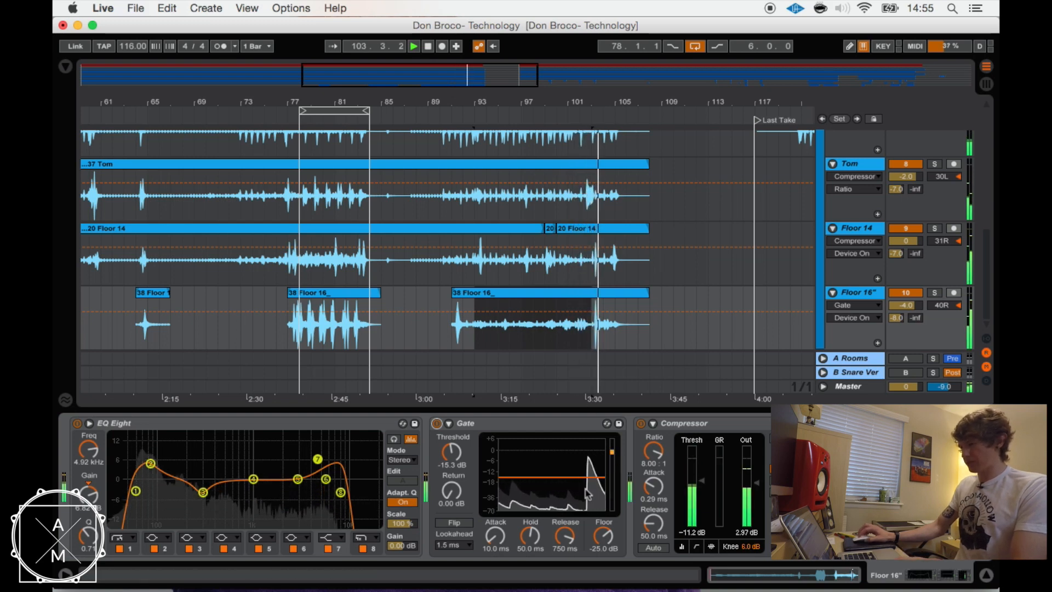
{"action": "key", "text": "space"}
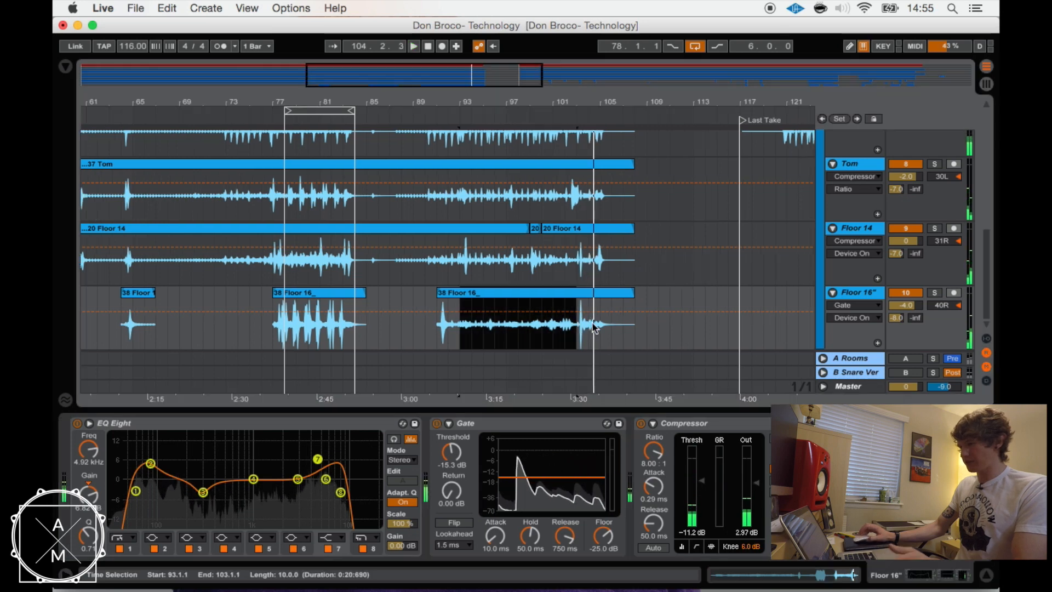
Step: Place the insert marker at bar 176 on Floor 16", just before its isolated hits in the last take
{"action": "scroll", "coordinate": [597, 321], "scroll_direction": "right", "scroll_amount": 10}
{"action": "scroll", "coordinate": [595, 327], "scroll_direction": "up", "scroll_amount": 2}
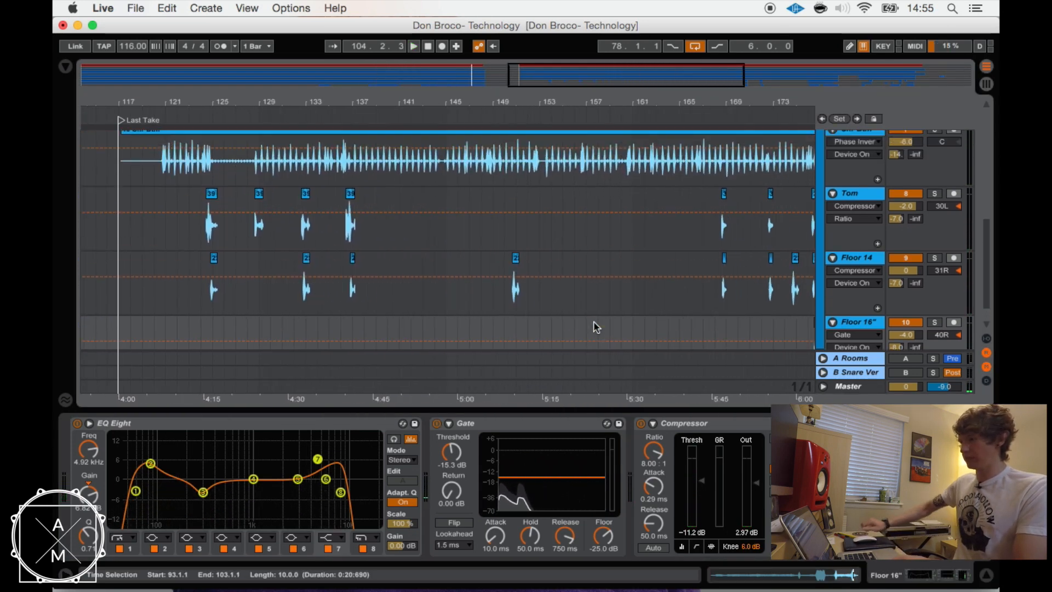
{"action": "scroll", "coordinate": [596, 328], "scroll_direction": "right", "scroll_amount": 3}
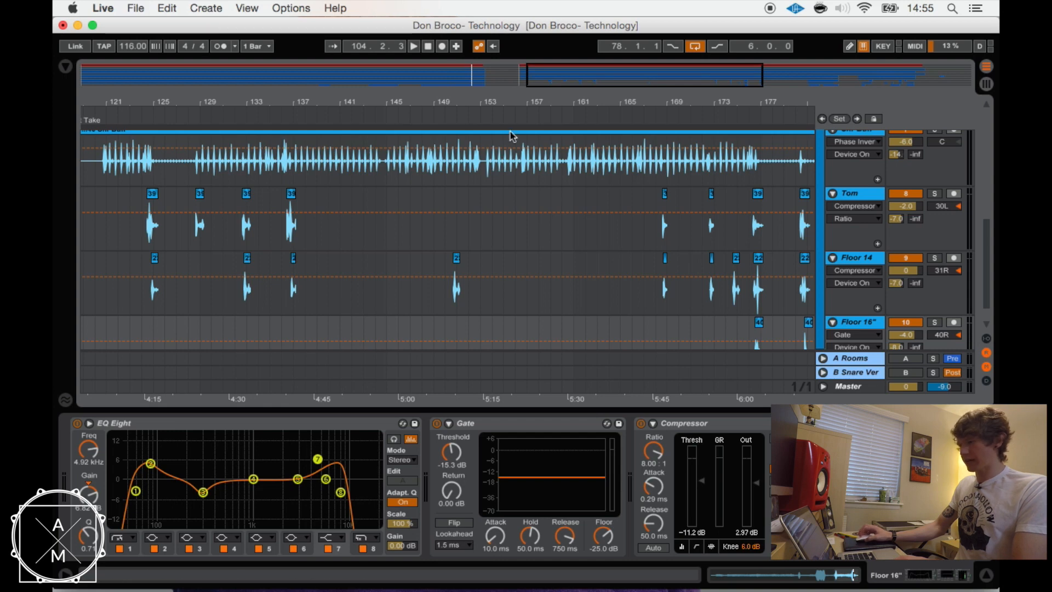
{"action": "scroll", "coordinate": [657, 225], "scroll_direction": "right", "scroll_amount": 4}
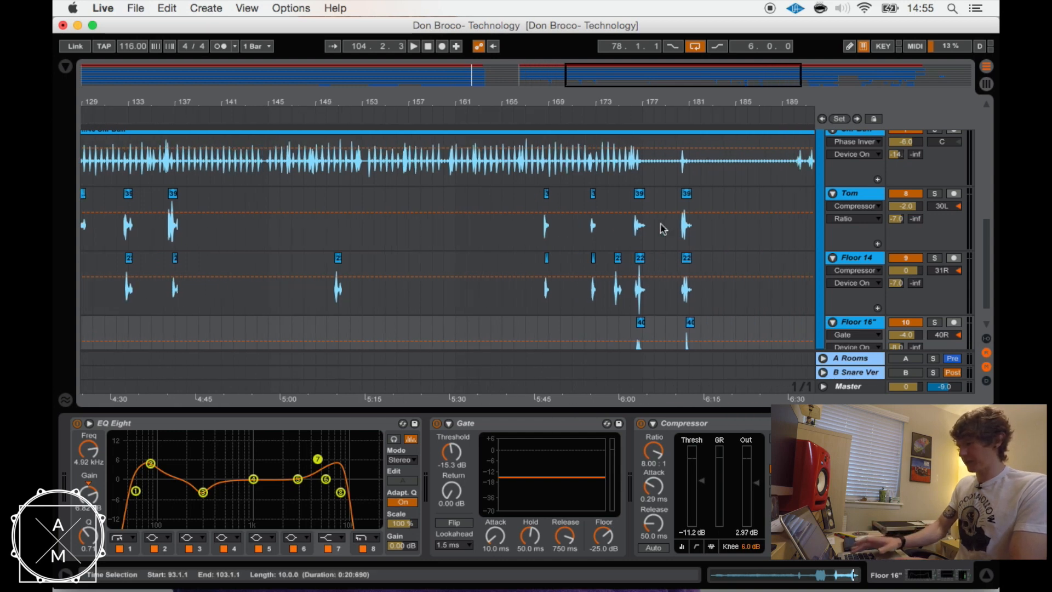
{"action": "scroll", "coordinate": [661, 229], "scroll_direction": "down", "scroll_amount": 2}
{"action": "scroll", "coordinate": [661, 229], "scroll_direction": "left", "scroll_amount": 2}
{"action": "left_click", "coordinate": [628, 305]}
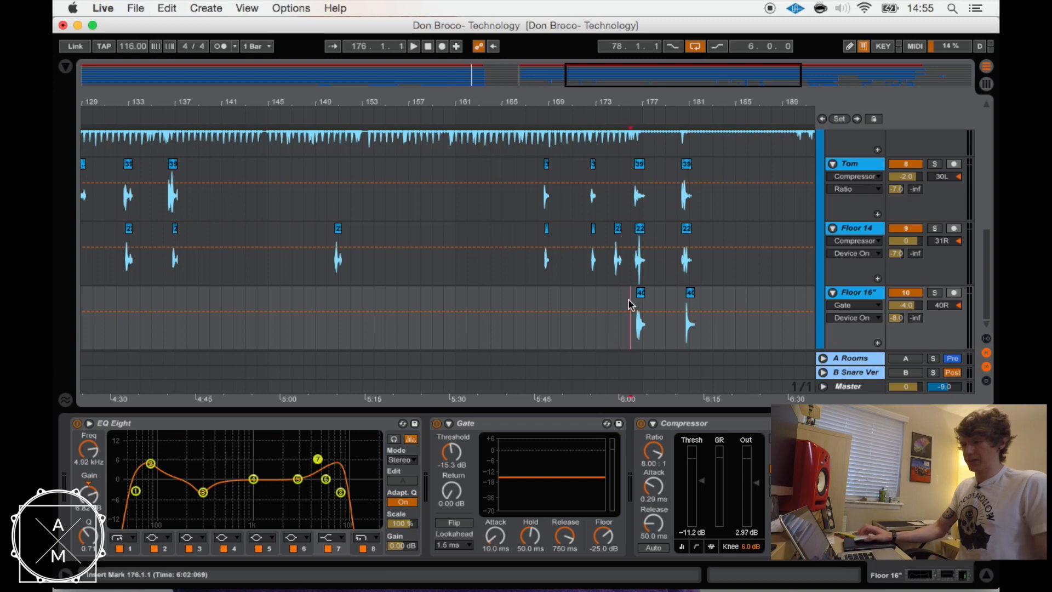
{"action": "key", "text": "plus"}
{"action": "key", "text": "plus"}
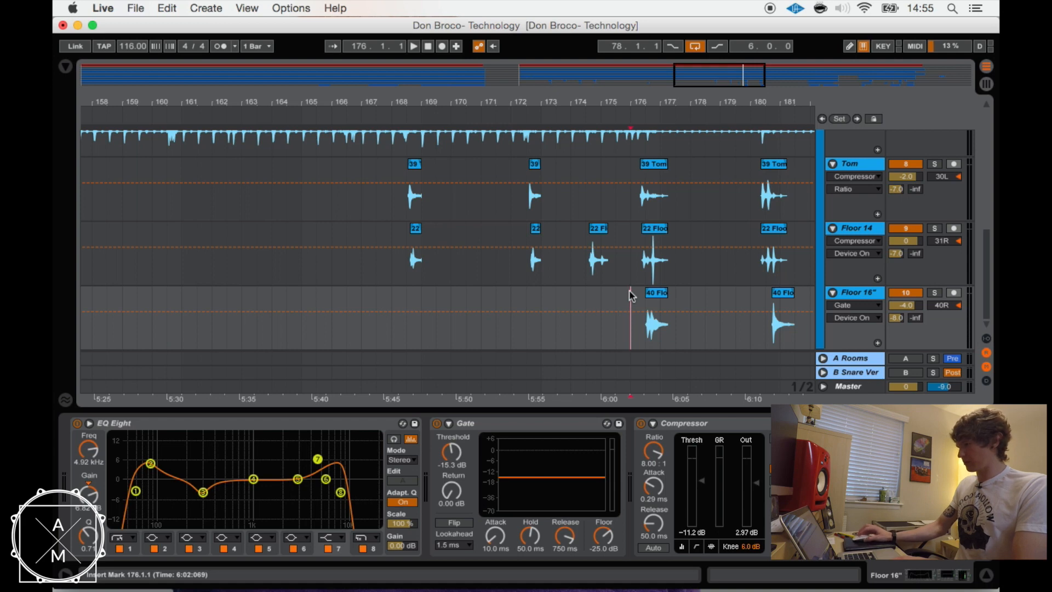
{"action": "scroll", "coordinate": [621, 302], "scroll_direction": "right", "scroll_amount": 3}
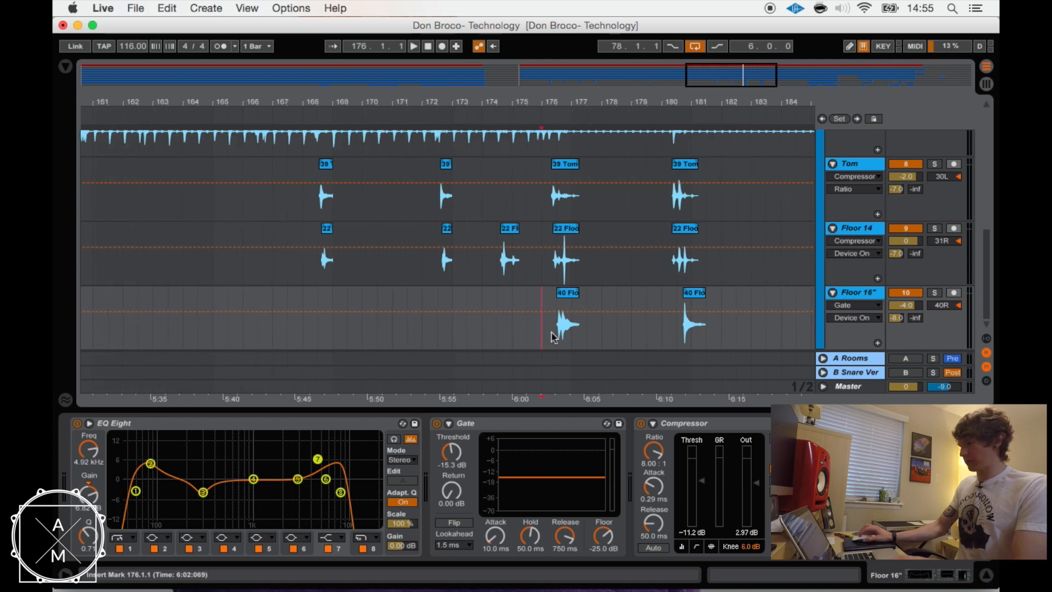
Step: Play Tom, Floor 14 and Floor 16" soloed together from bar 176, stop playback and clear their solos
{"action": "left_click", "coordinate": [935, 228]}
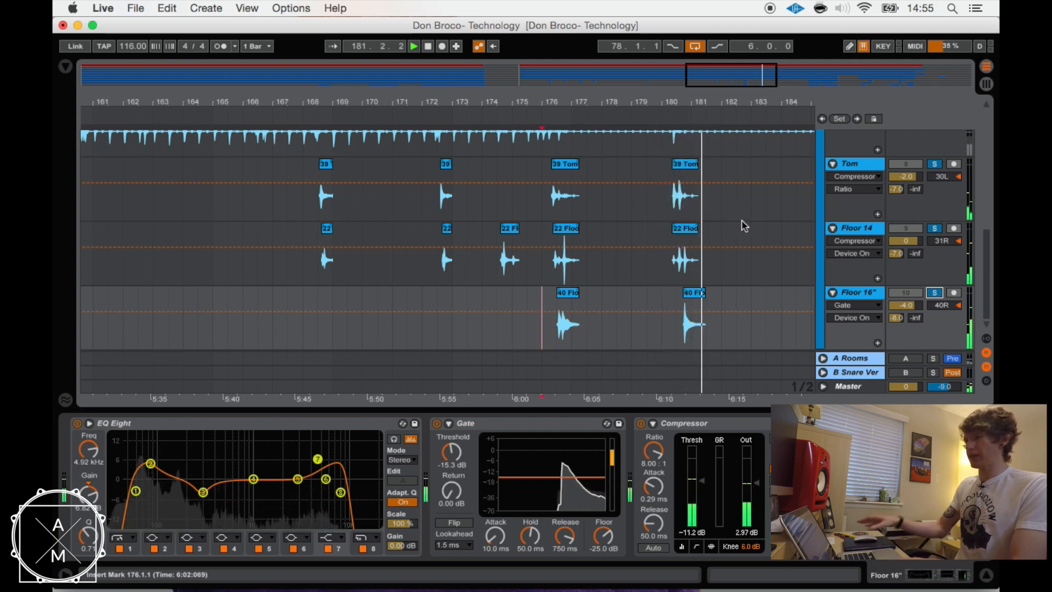
{"action": "scroll", "coordinate": [743, 225], "scroll_direction": "up", "scroll_amount": 2}
{"action": "scroll", "coordinate": [743, 225], "scroll_direction": "down", "scroll_amount": 2}
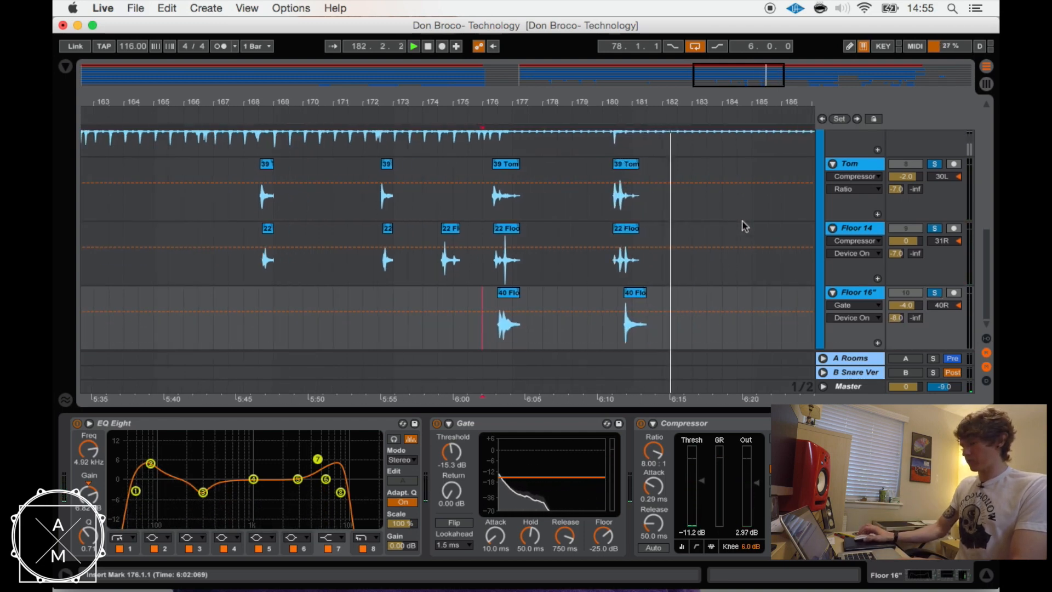
{"action": "key", "text": "space"}
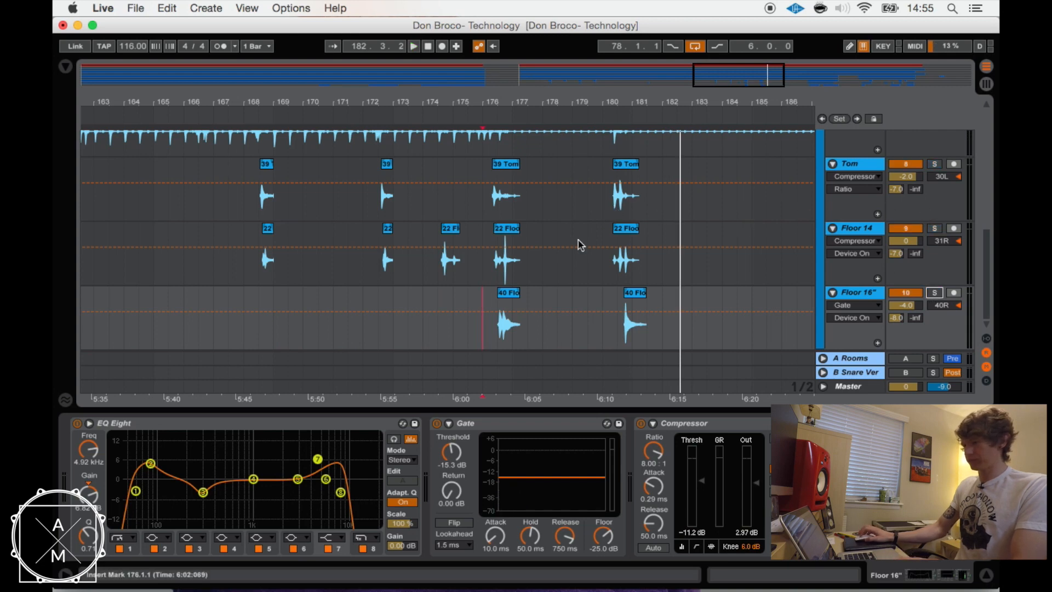
Step: Play the whole kit from bar 180, and again from bar 192 just before the long tom section
{"action": "key", "text": "space"}
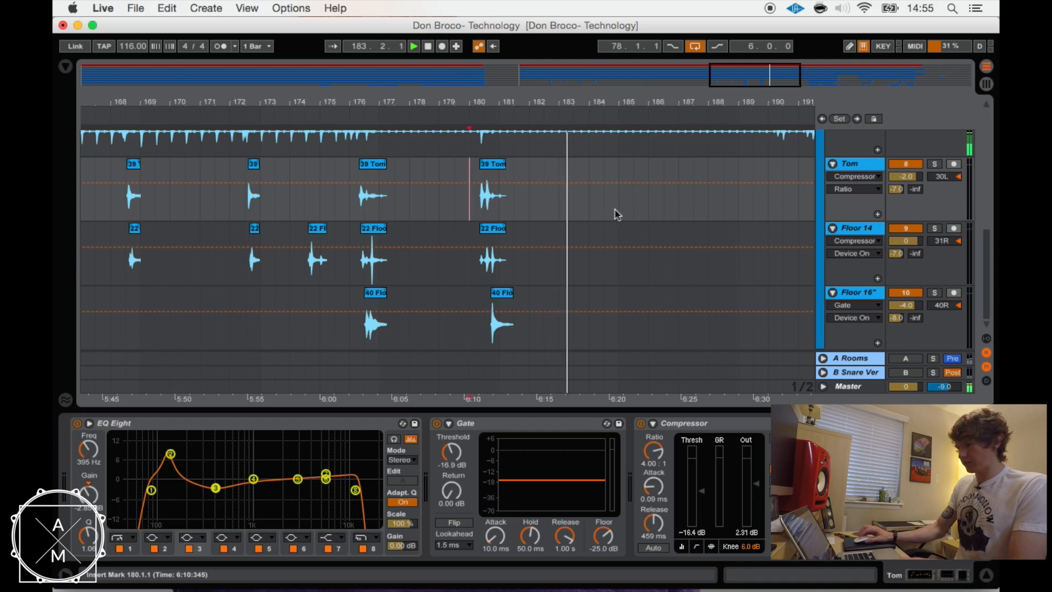
{"action": "key", "text": "minus"}
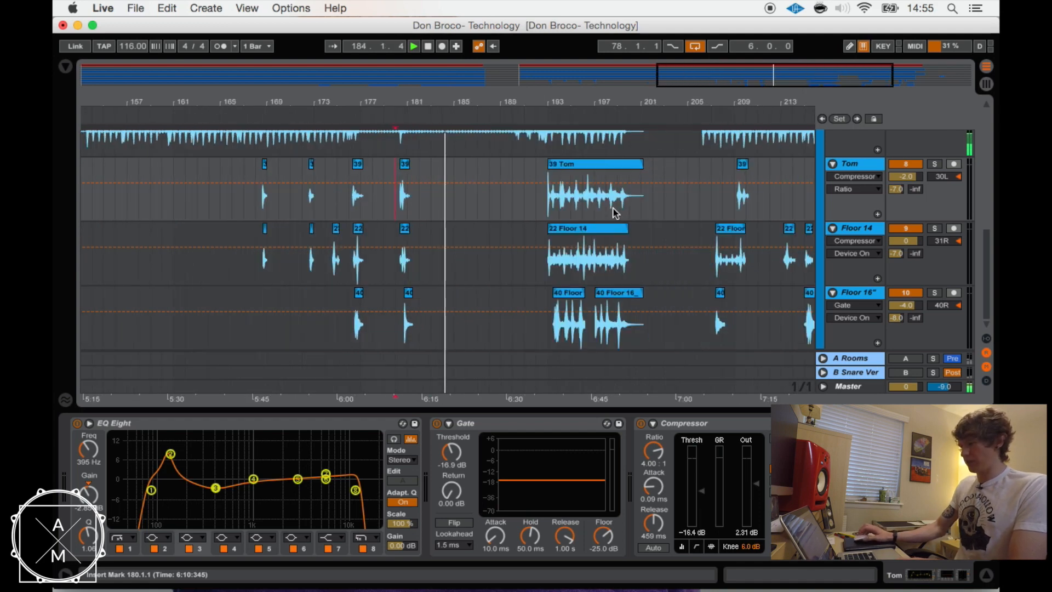
{"action": "scroll", "coordinate": [546, 207], "scroll_direction": "up", "scroll_amount": 3}
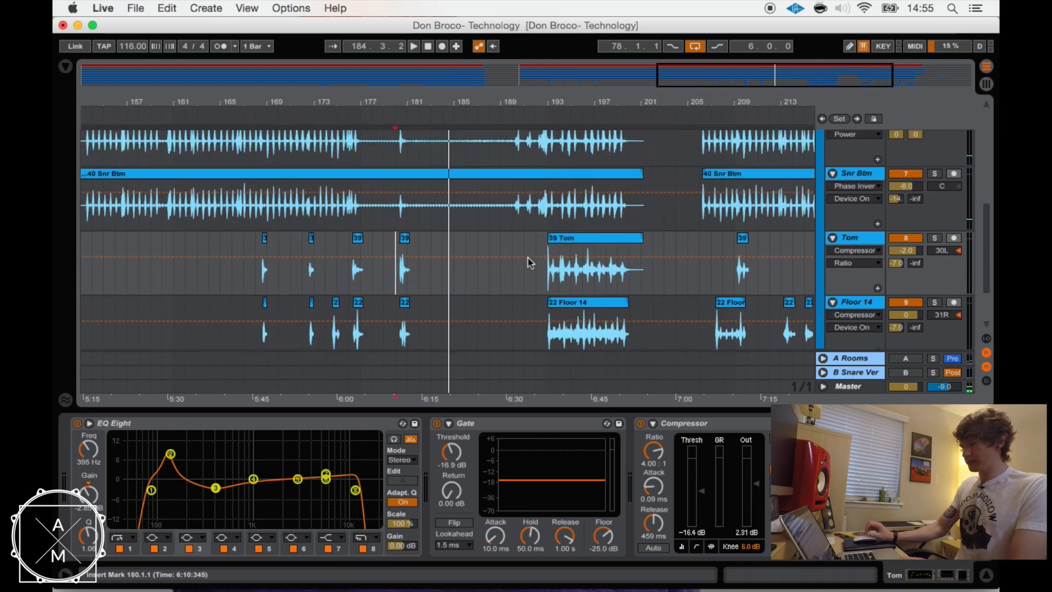
{"action": "left_click", "coordinate": [537, 283]}
{"action": "key", "text": "space"}
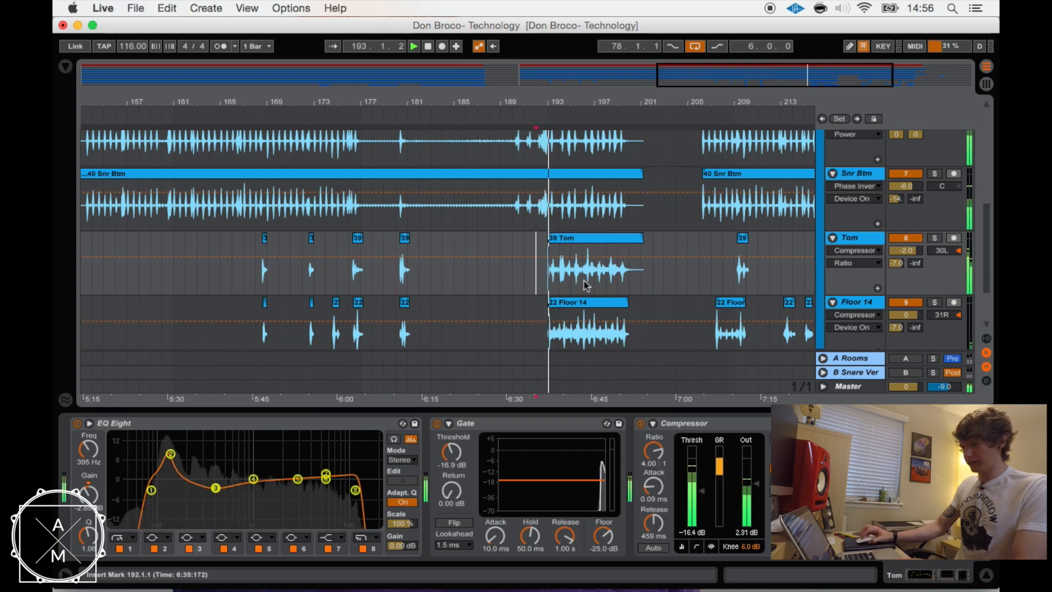
Step: Play the A Rooms return soloed with its UAD Ocean Way Studios plug-in open and the return strips showing in the mixer
{"action": "left_click", "coordinate": [799, 361]}
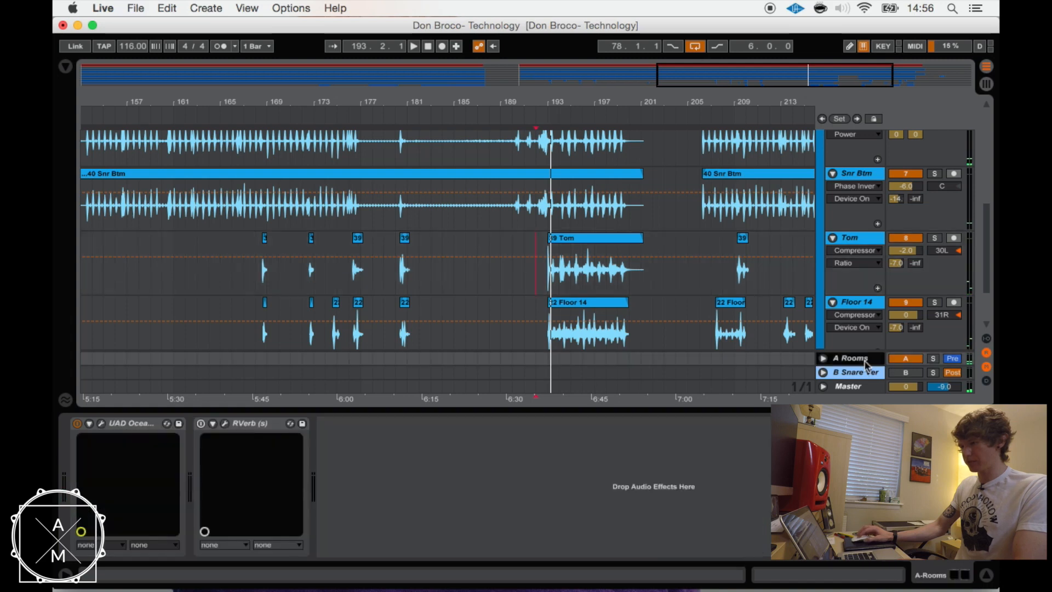
{"action": "left_click", "coordinate": [100, 424]}
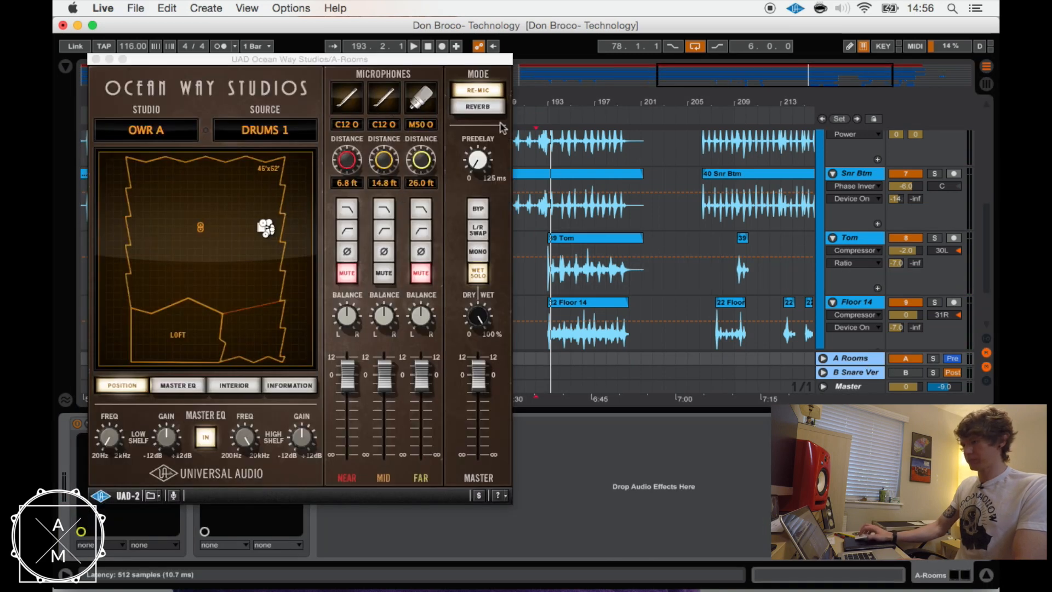
{"action": "key", "text": "space"}
{"action": "left_click", "coordinate": [933, 359]}
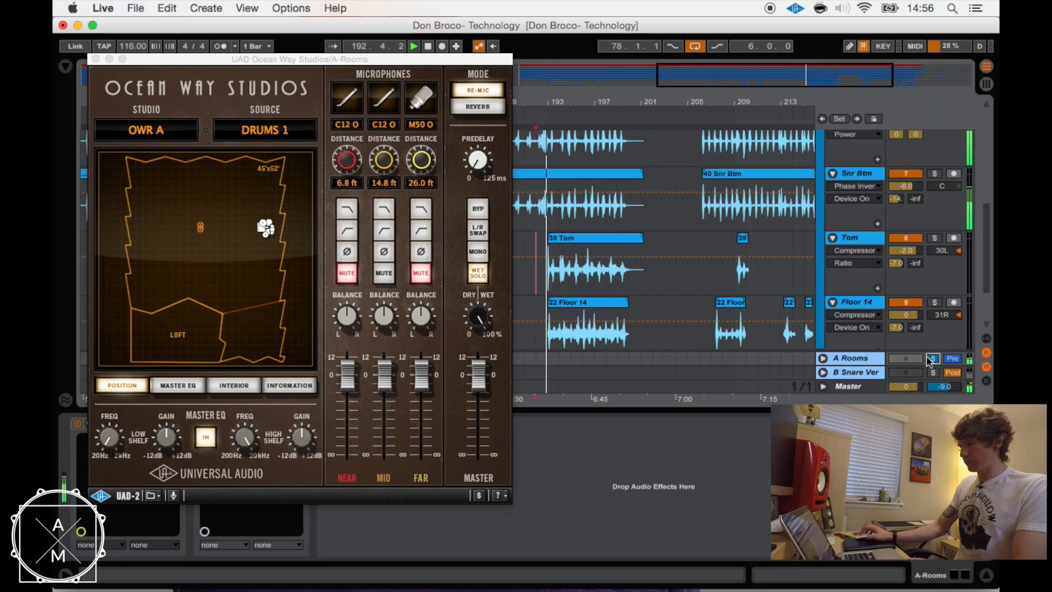
{"action": "key", "text": "Tab"}
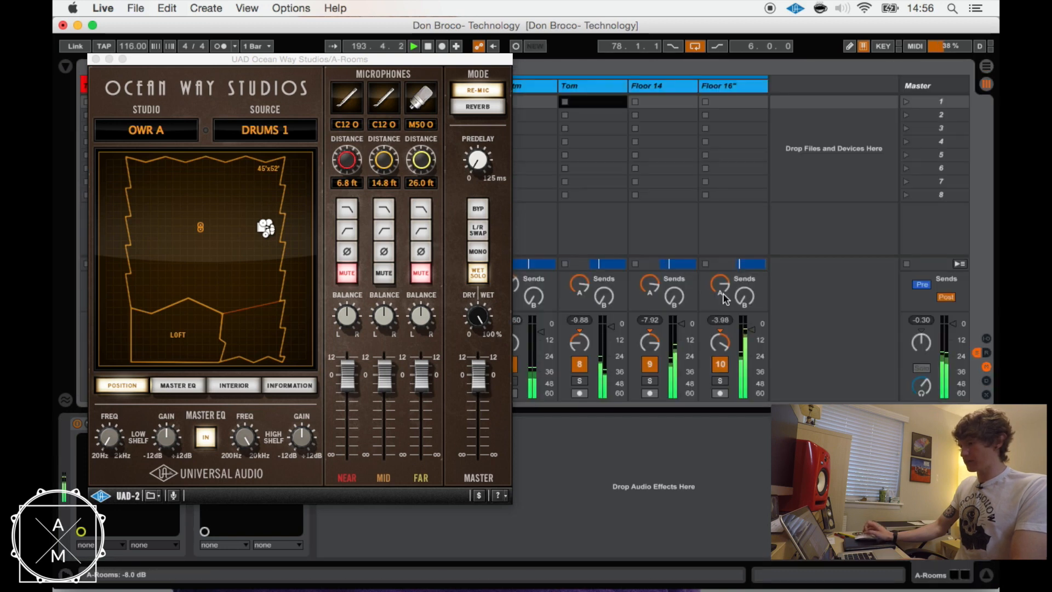
{"action": "left_click", "coordinate": [987, 354]}
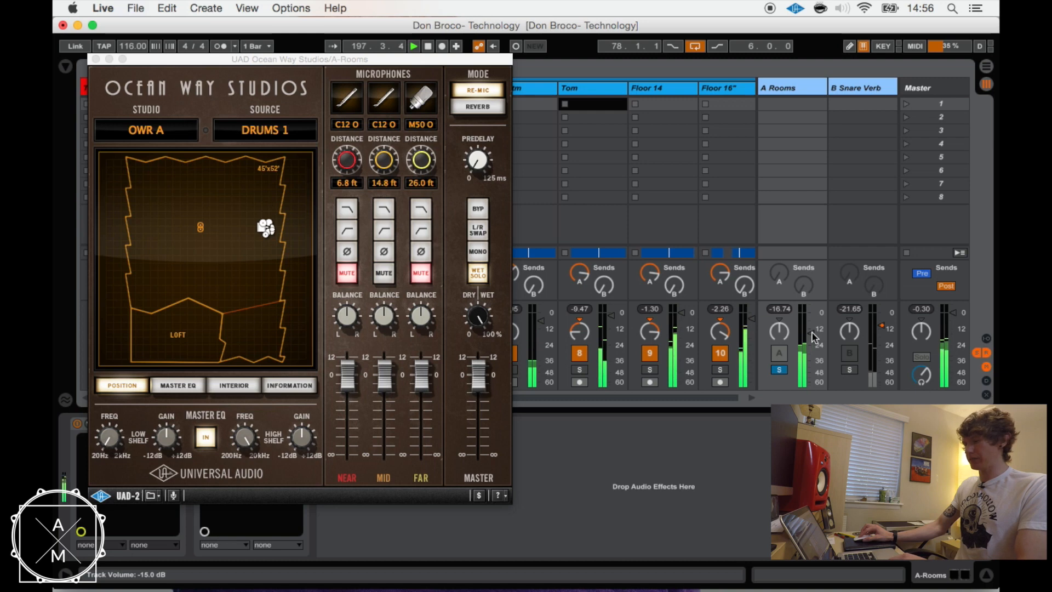
Step: Try raising the A Rooms return volume to -1.0 dB while it plays soloed, and restore its previous level
{"action": "left_click_drag", "start_coordinate": [814, 337], "coordinate": [815, 310]}
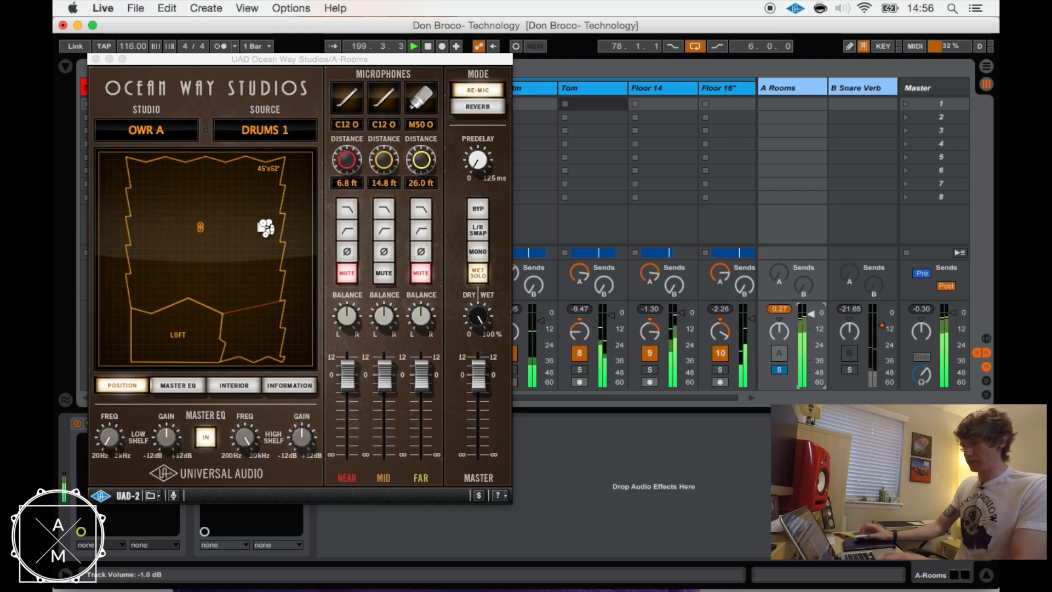
{"action": "key", "text": "super+z"}
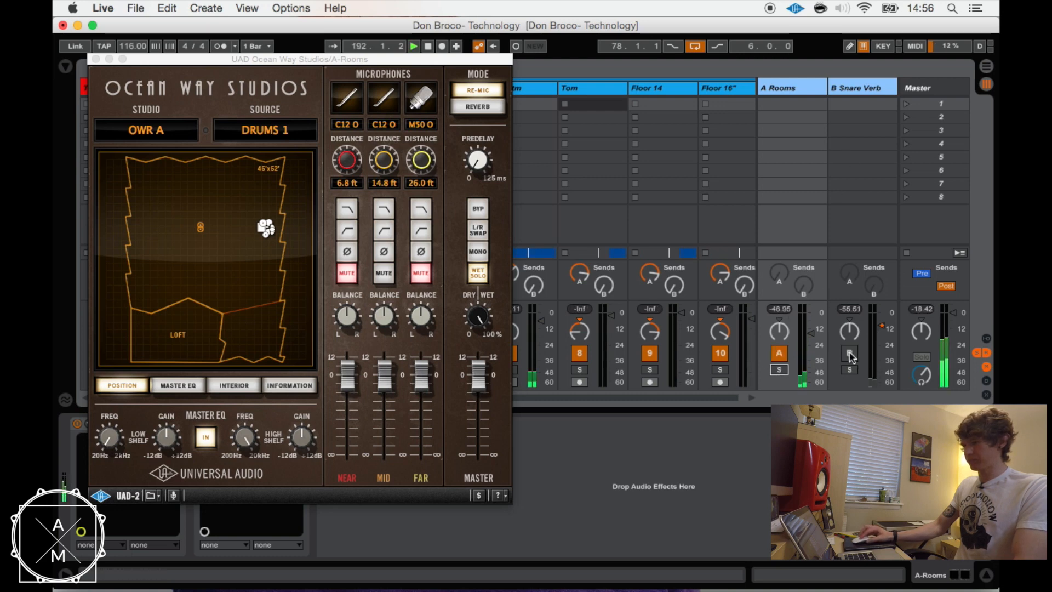
Step: Close the Ocean Way Studios window and audition the B Snare Verb return soloed, alone and with Snare, before clearing the solos
{"action": "left_click", "coordinate": [850, 371]}
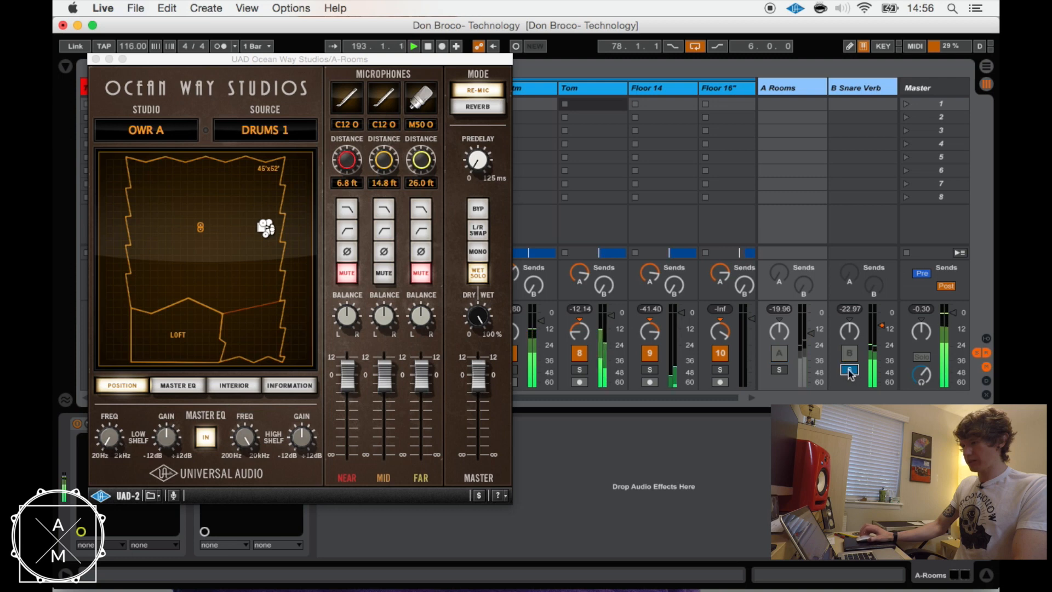
{"action": "left_click", "coordinate": [94, 60]}
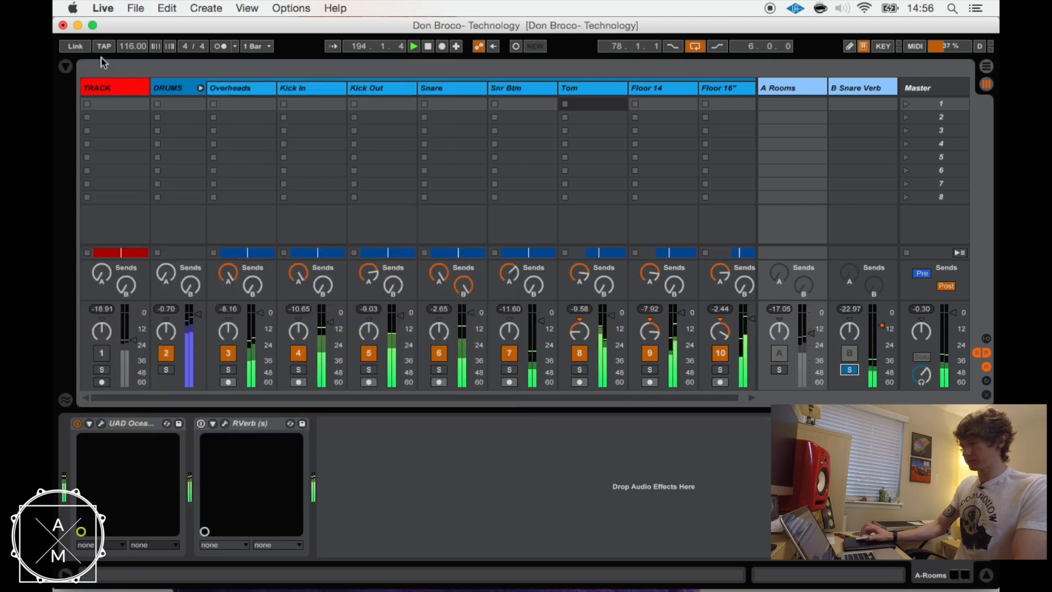
{"action": "left_click", "coordinate": [439, 371]}
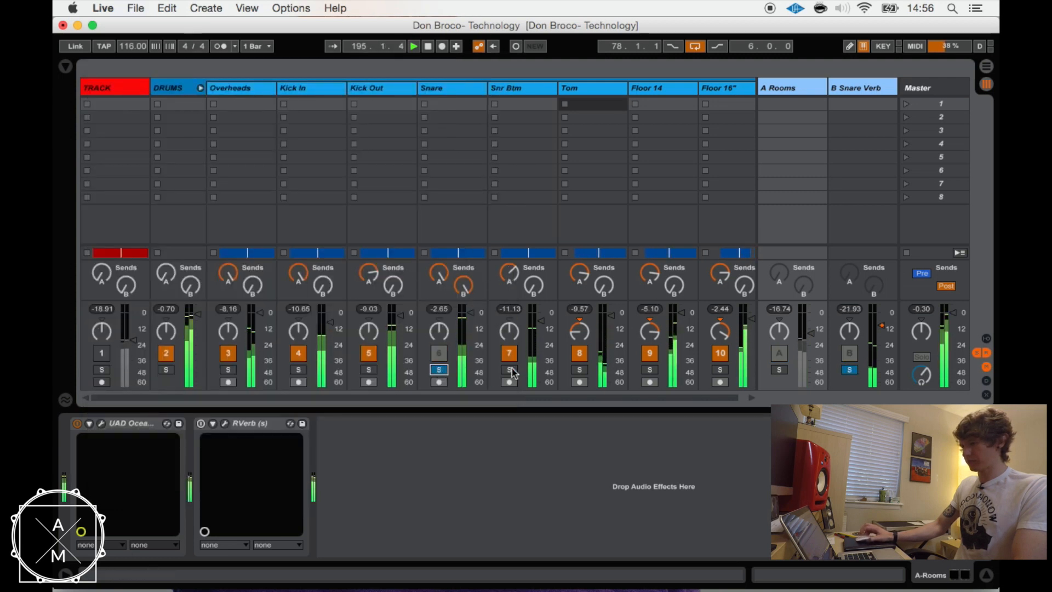
{"action": "left_click", "coordinate": [850, 371]}
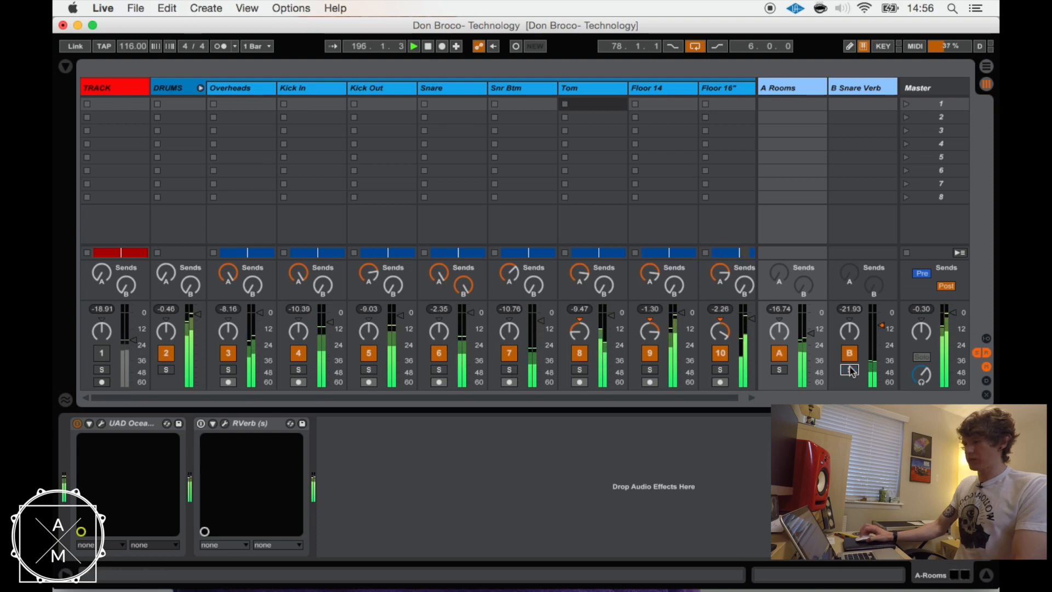
Step: Solo Snare and play it from bar 192 with both returns active, briefly checking the Overheads solo
{"action": "left_click", "coordinate": [439, 369]}
{"action": "scroll", "coordinate": [447, 372], "scroll_direction": "right", "scroll_amount": 1}
{"action": "scroll", "coordinate": [452, 370], "scroll_direction": "left", "scroll_amount": 1}
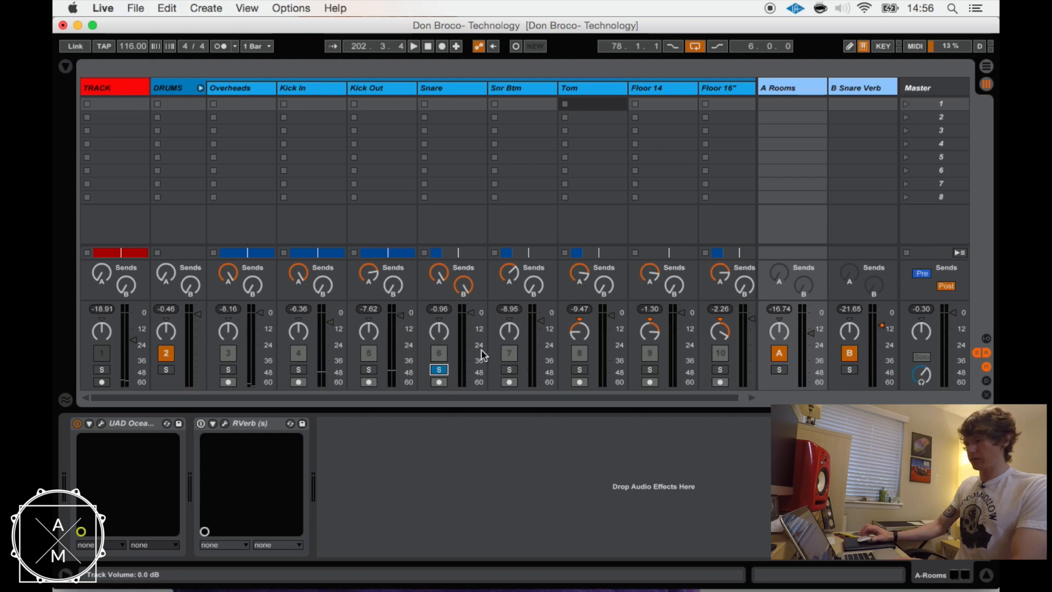
{"action": "key", "text": "space"}
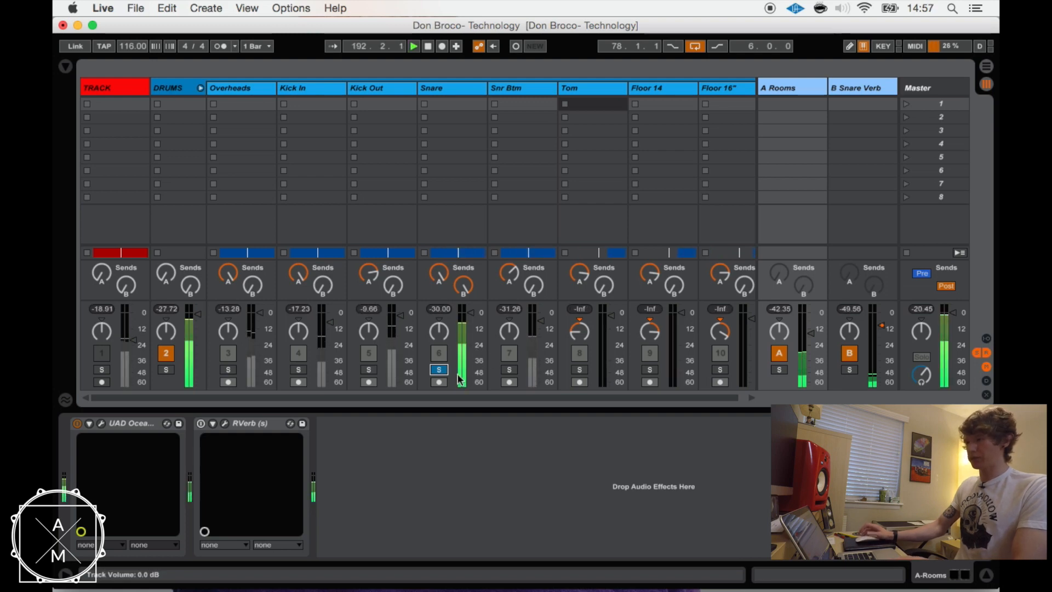
{"action": "left_click", "coordinate": [228, 370]}
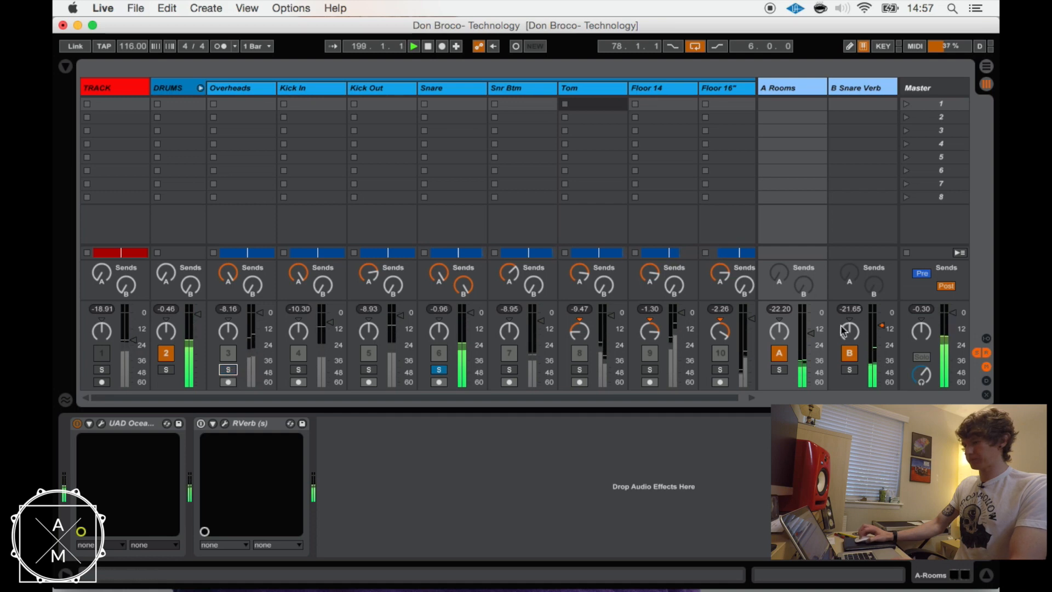
Step: Audition Snare soloed with the A Rooms return, compare it with B Snare Verb soloed instead, and clear the solos
{"action": "left_click", "coordinate": [780, 370]}
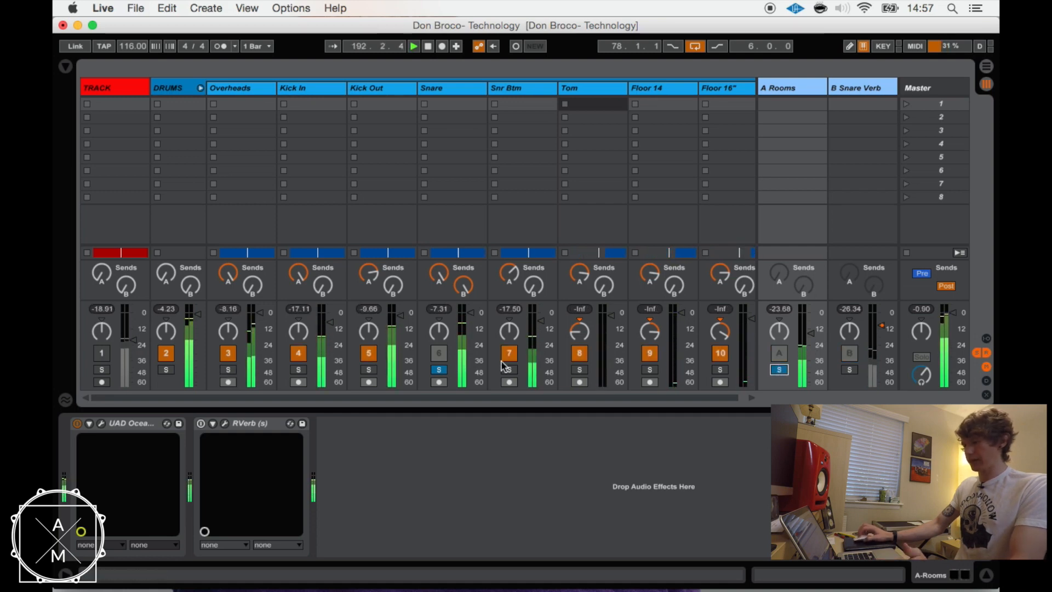
{"action": "left_click", "coordinate": [781, 371]}
{"action": "left_click", "coordinate": [849, 370]}
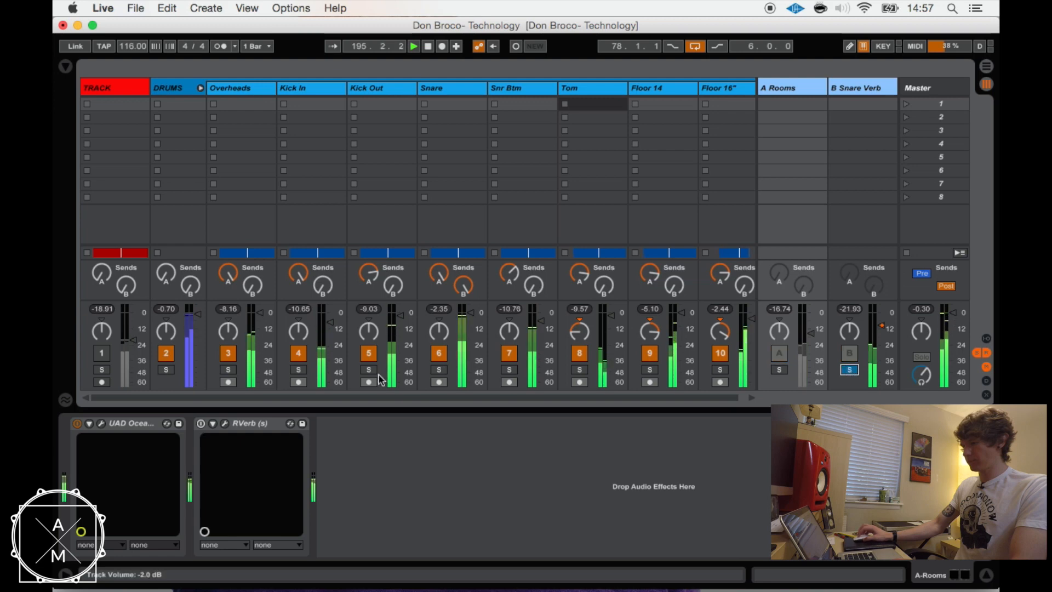
{"action": "left_click", "coordinate": [439, 370], "text": "super"}
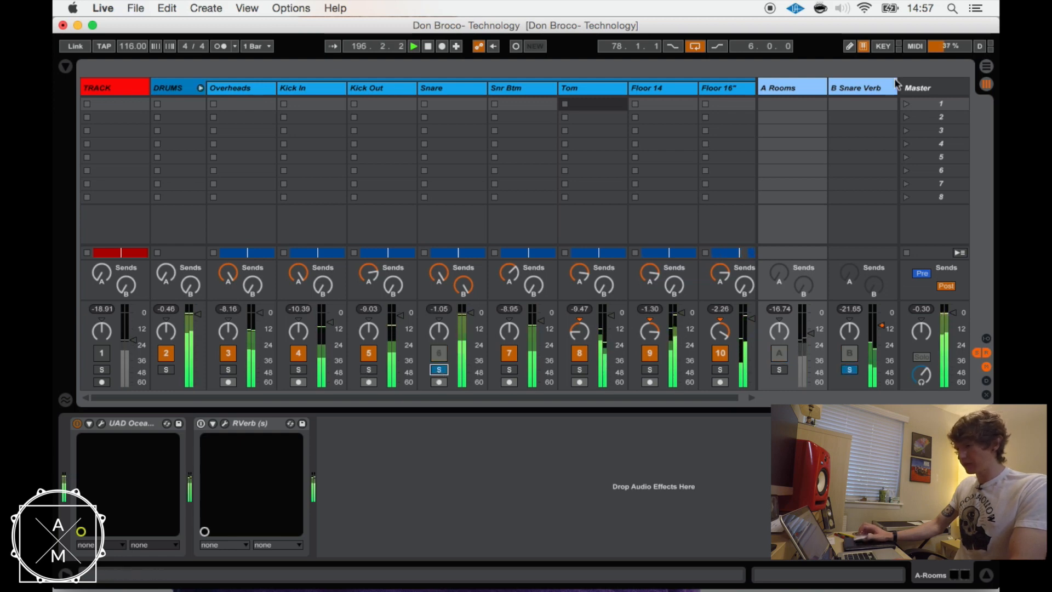
{"action": "left_click", "coordinate": [880, 89]}
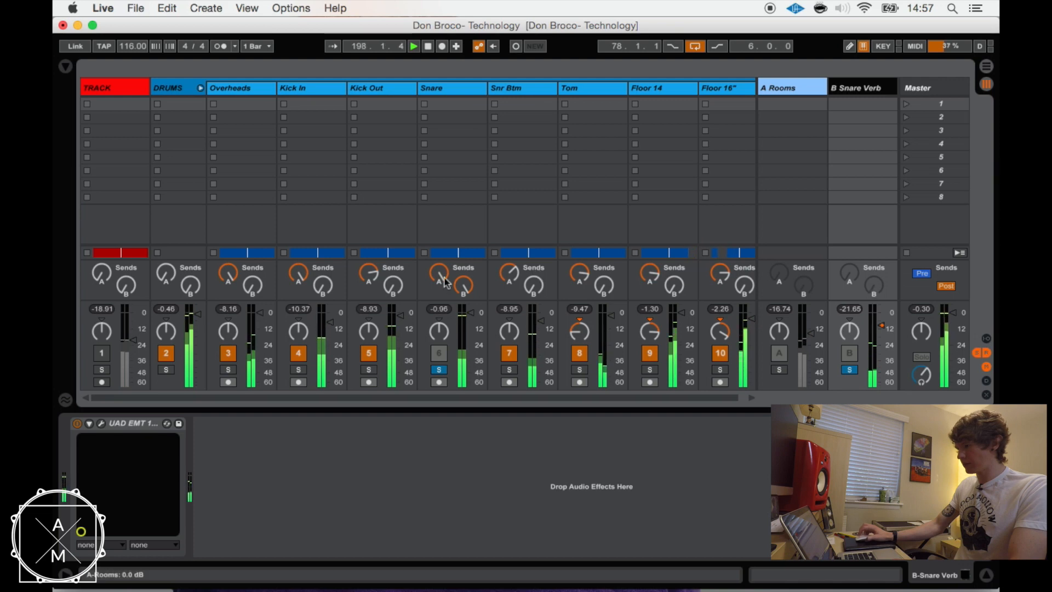
{"action": "scroll", "coordinate": [450, 283], "scroll_direction": "right", "scroll_amount": 1}
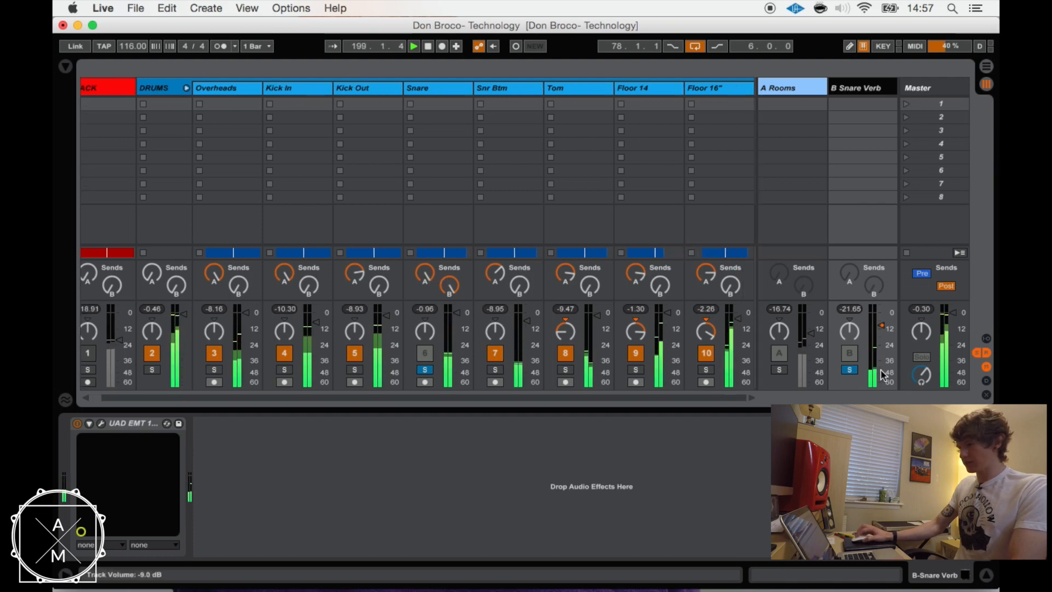
{"action": "left_click", "coordinate": [847, 371]}
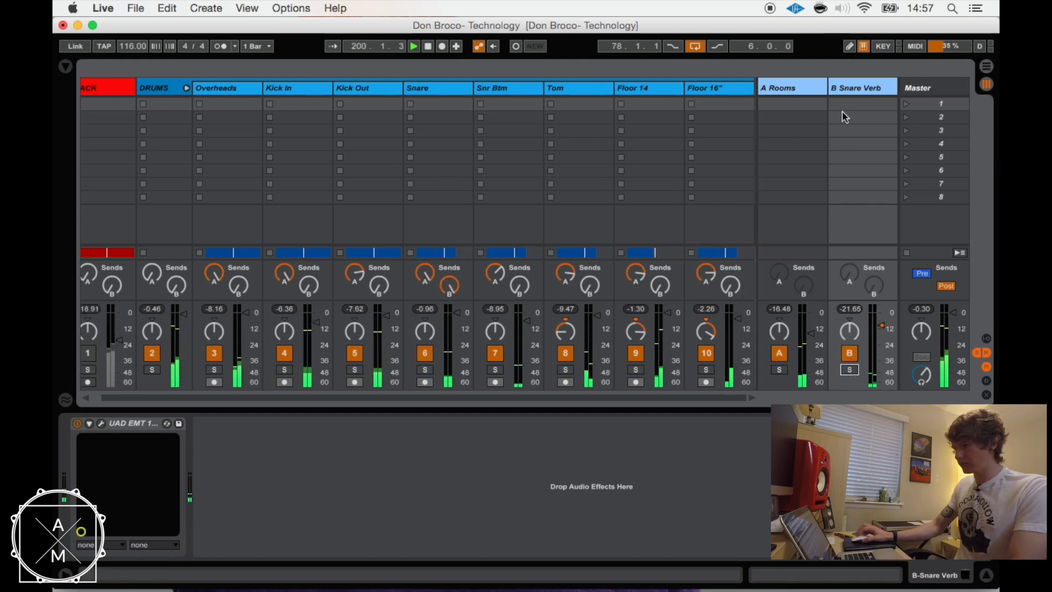
Step: Play the arrangement from bar 129 and show the mixer with the B Snare Verb return's devices
{"action": "left_click", "coordinate": [849, 90]}
{"action": "key", "text": "space"}
{"action": "key", "text": "Tab"}
{"action": "scroll", "coordinate": [581, 255], "scroll_direction": "up", "scroll_amount": 5}
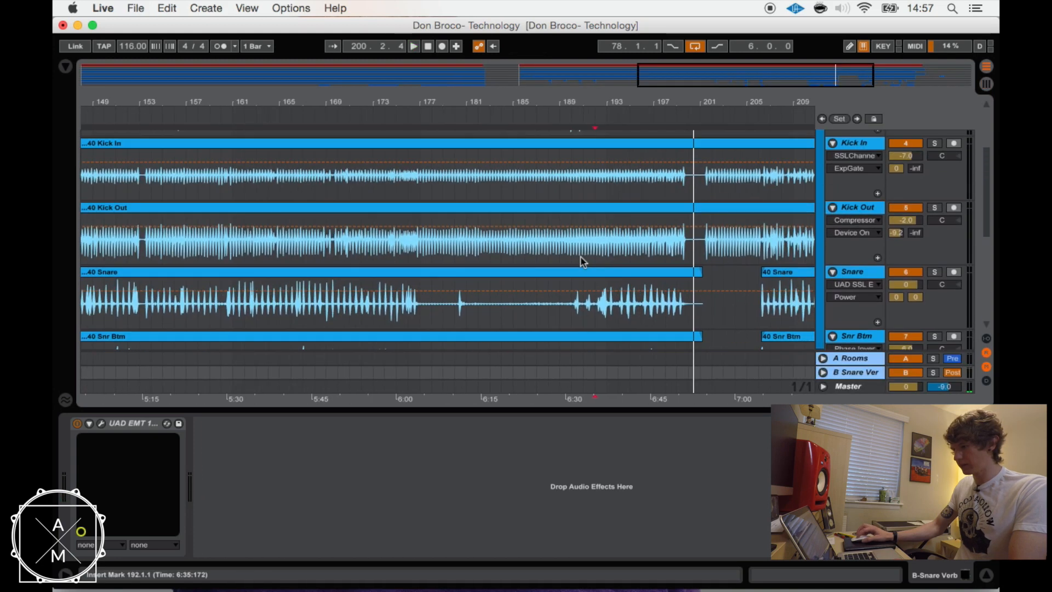
{"action": "scroll", "coordinate": [580, 255], "scroll_direction": "left", "scroll_amount": 5}
{"action": "scroll", "coordinate": [590, 258], "scroll_direction": "left", "scroll_amount": 15}
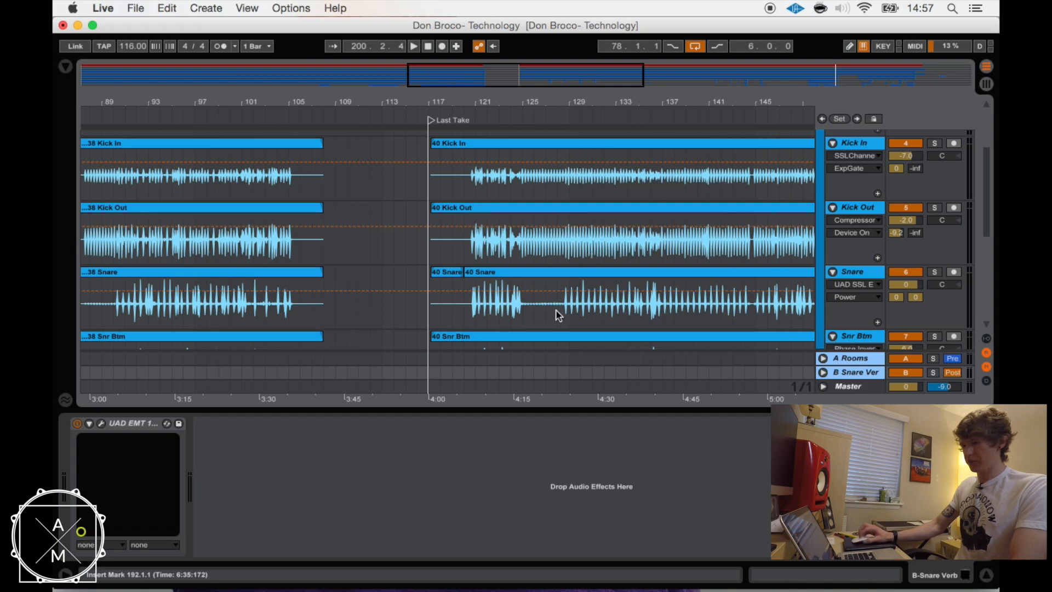
{"action": "left_click", "coordinate": [570, 311]}
{"action": "key", "text": "space"}
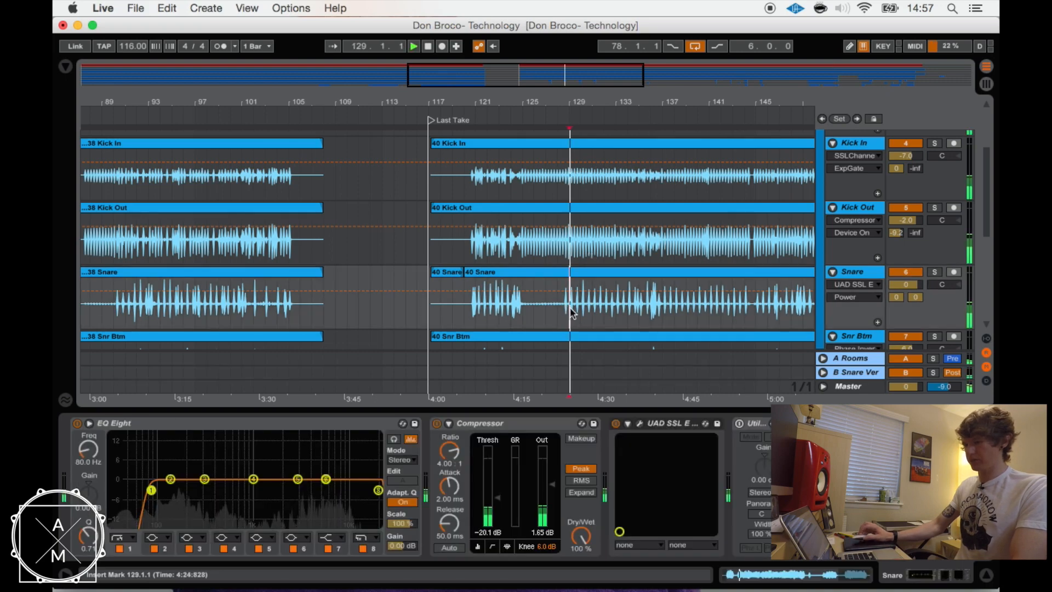
{"action": "left_click", "coordinate": [861, 374]}
{"action": "key", "text": "Tab"}
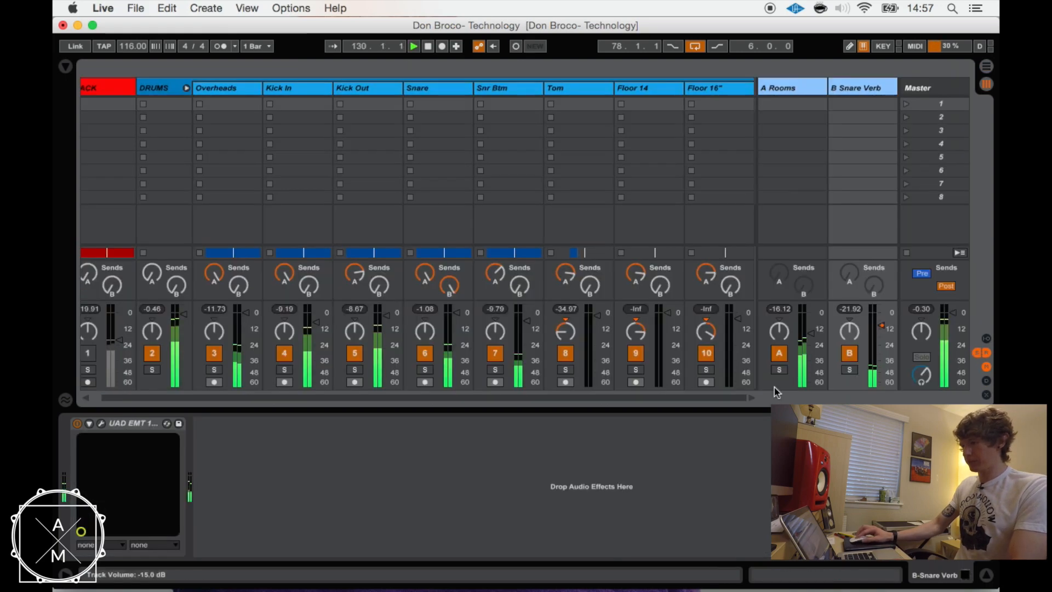
Step: Open the UAD EMT 140 plug-in on B Snare Verb and place its window clear of the mixer's solo controls
{"action": "left_click", "coordinate": [101, 423]}
{"action": "left_click_drag", "start_coordinate": [420, 362], "coordinate": [317, 99]}
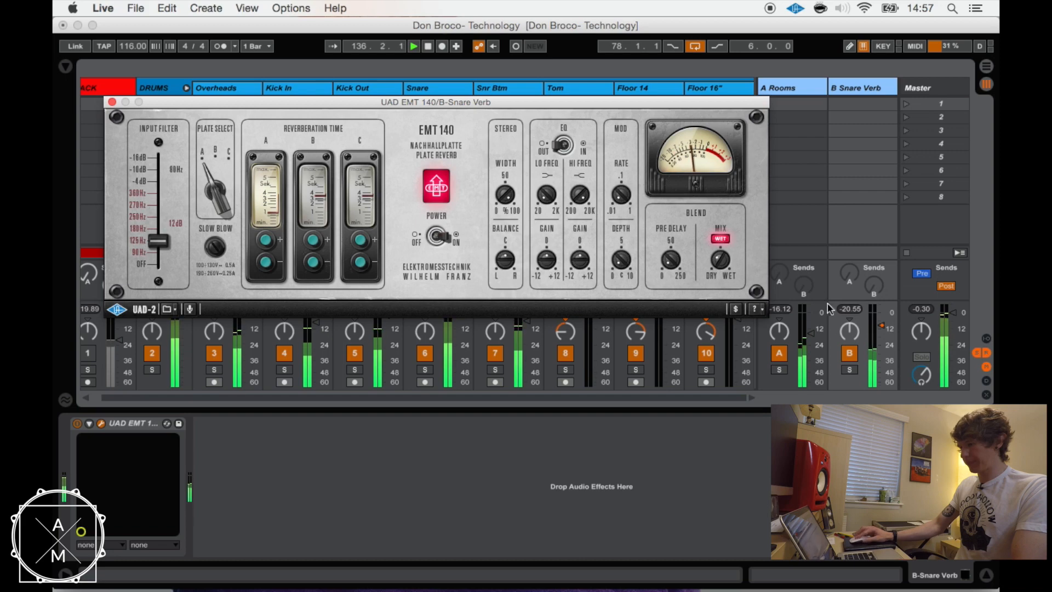
{"action": "left_click_drag", "start_coordinate": [459, 109], "coordinate": [517, 146]}
Step: Solo Snare and compare its sound with the B Snare Verb return switched off and on
{"action": "left_click", "coordinate": [424, 369]}
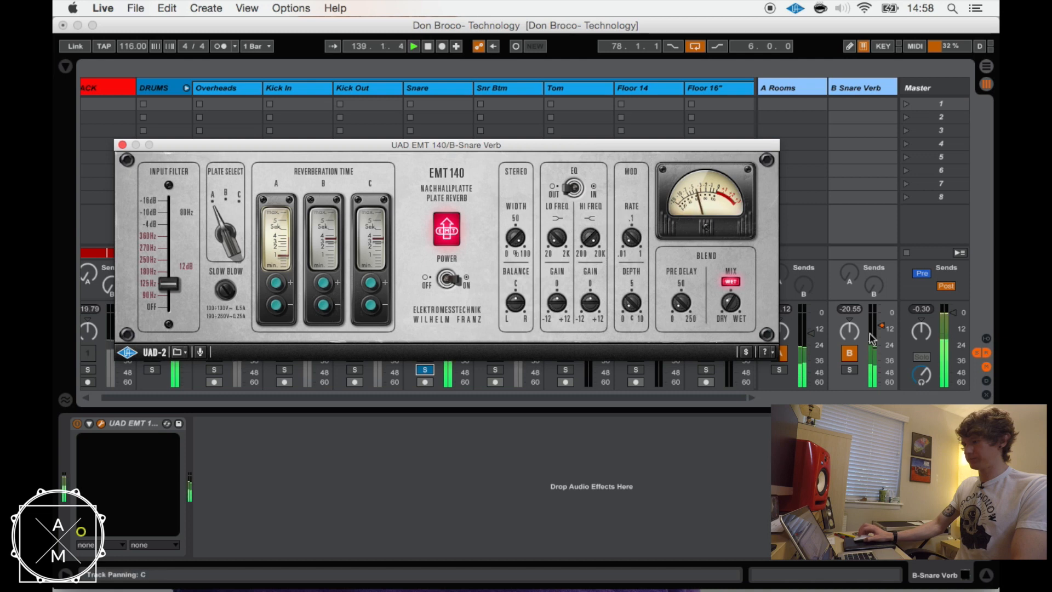
{"action": "left_click", "coordinate": [849, 354]}
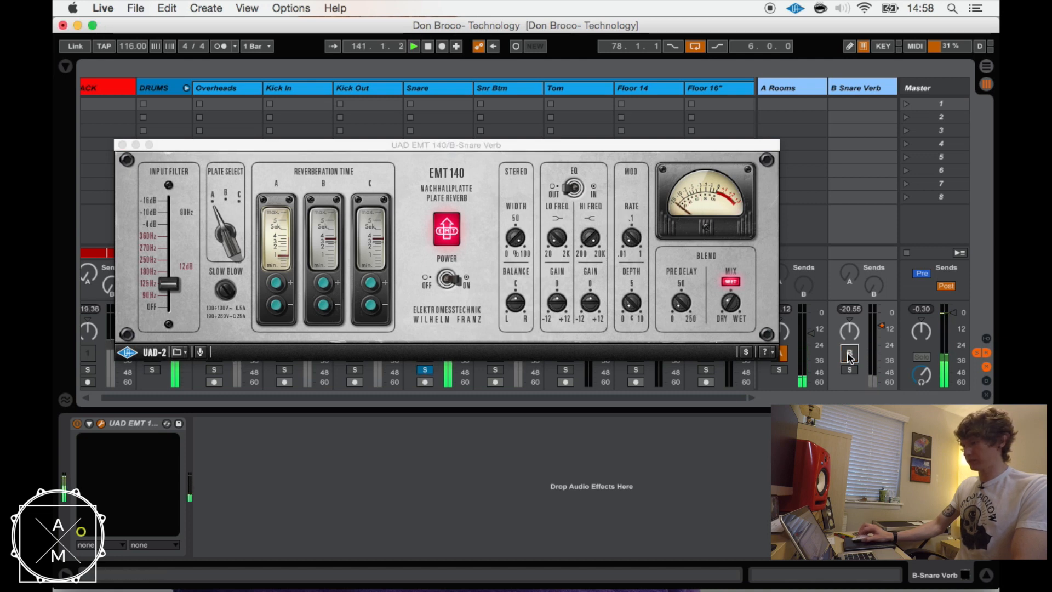
{"action": "left_click", "coordinate": [849, 354]}
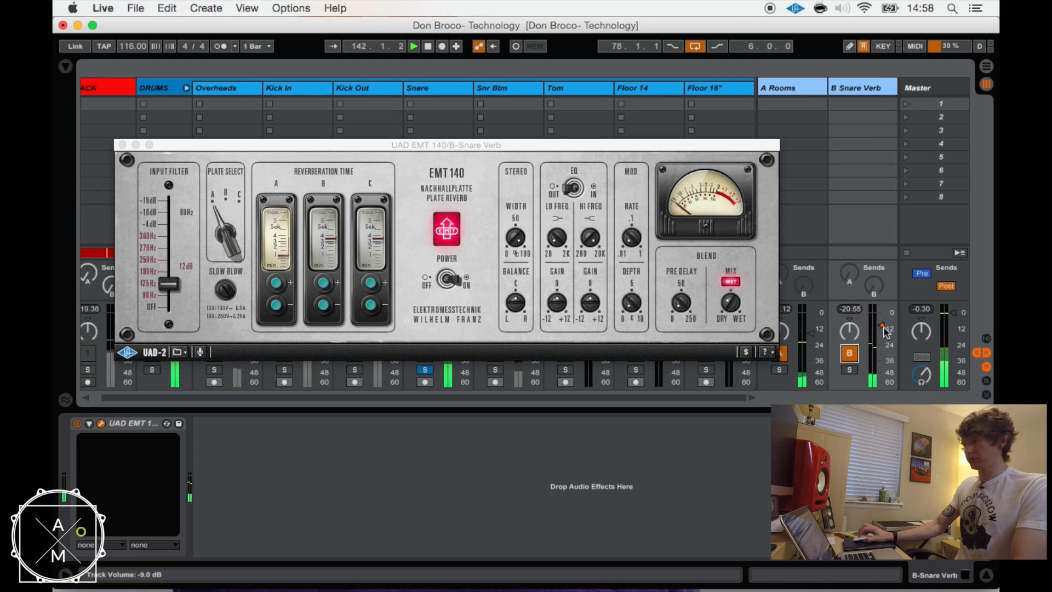
Step: Try the B Snare Verb return volume at 0.0 dB, toggling the return off and on, and re-enable its volume automation
{"action": "left_click_drag", "start_coordinate": [881, 325], "coordinate": [881, 313]}
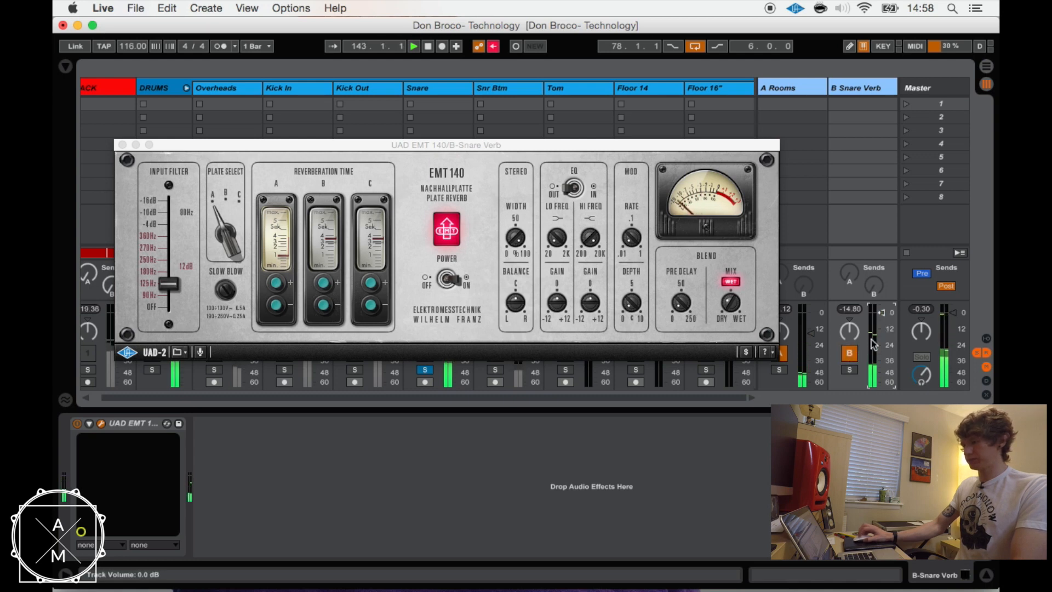
{"action": "left_click", "coordinate": [849, 354]}
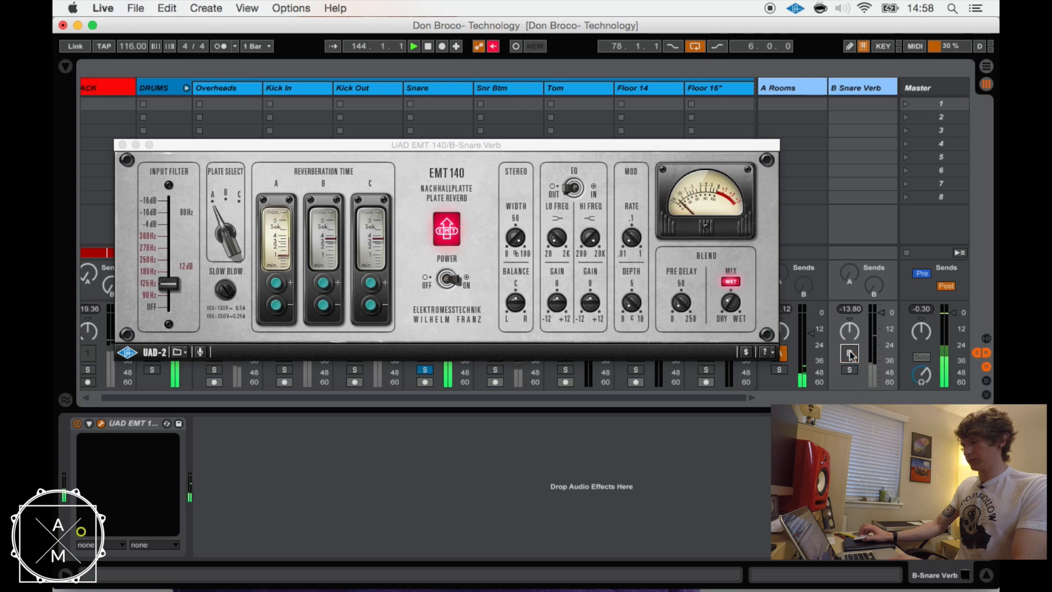
{"action": "left_click", "coordinate": [849, 354]}
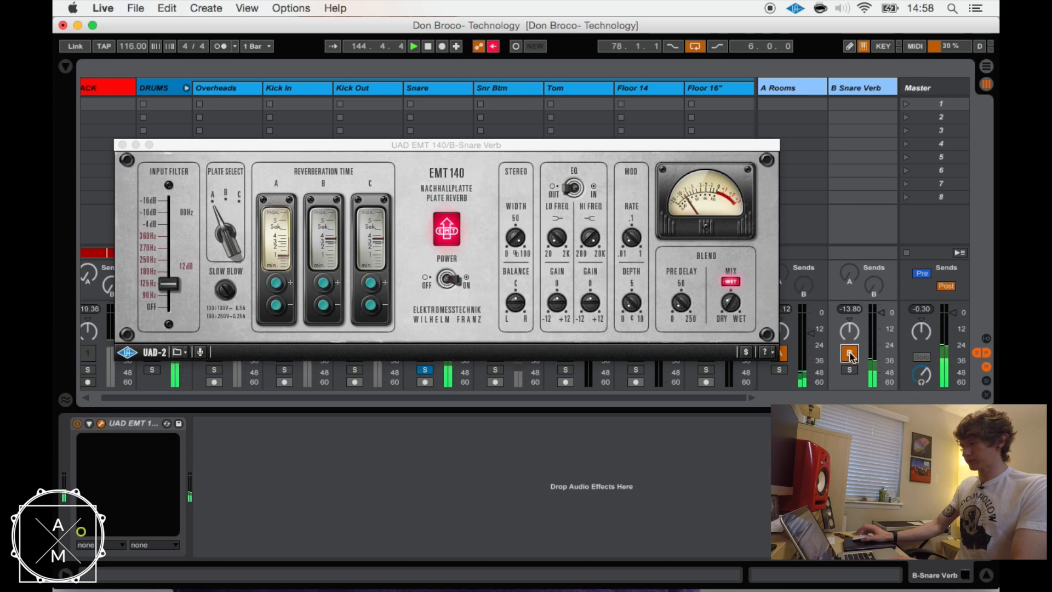
{"action": "right_click", "coordinate": [888, 336]}
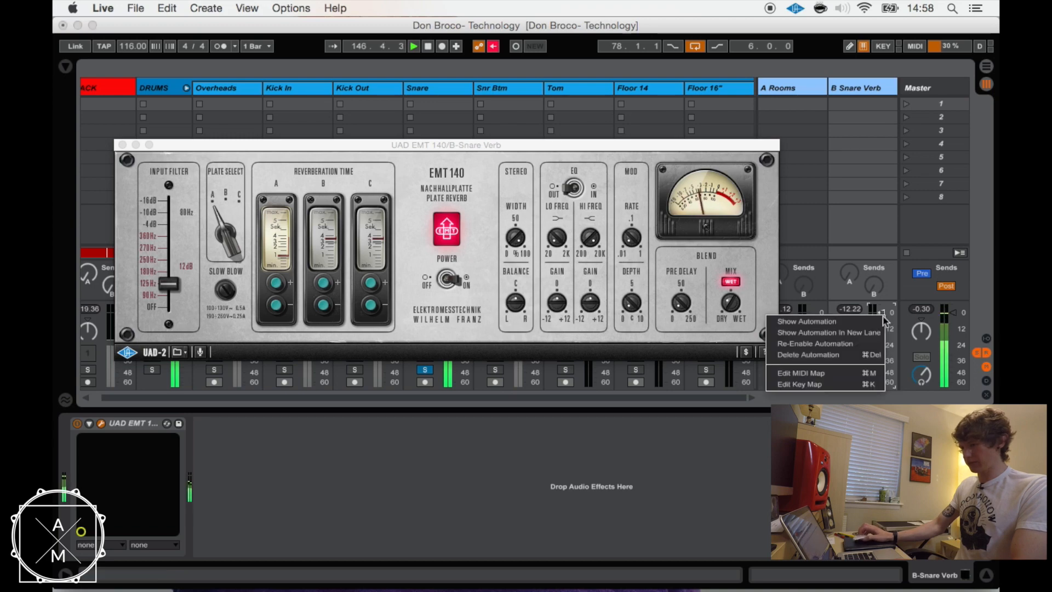
{"action": "left_click", "coordinate": [873, 343]}
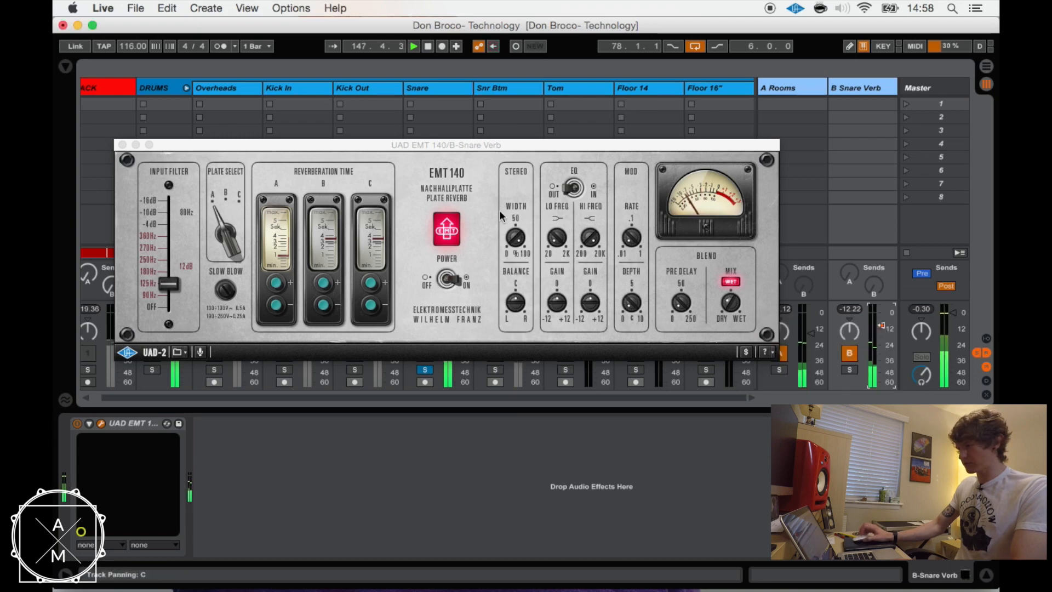
Step: Close the EMT 140 window and unfold the B Snare Verb return in the arrangement to show its Track Volume automation
{"action": "left_click", "coordinate": [122, 145]}
{"action": "key", "text": "Tab"}
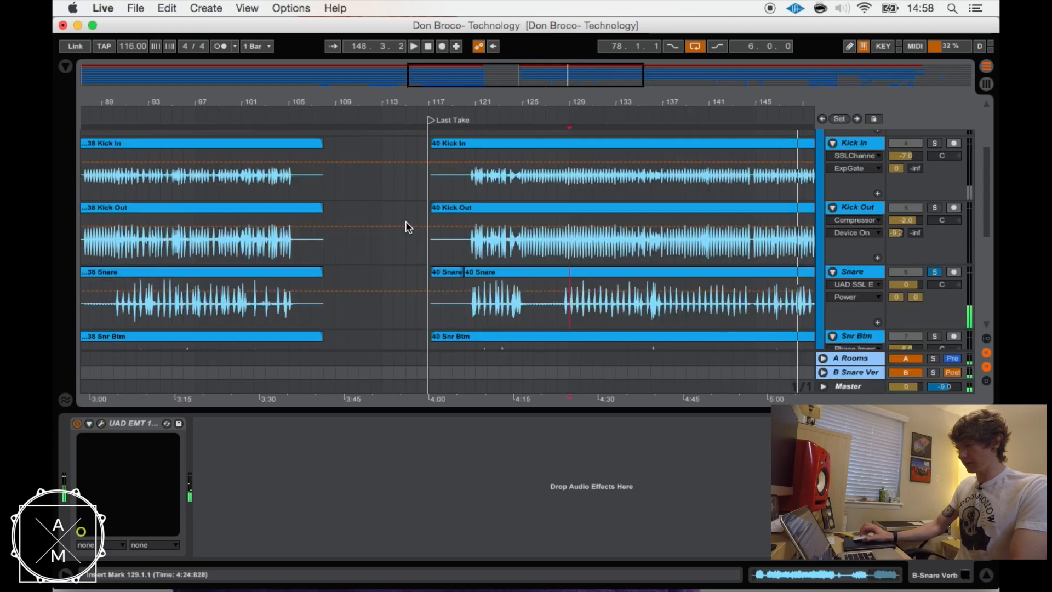
{"action": "scroll", "coordinate": [409, 226], "scroll_direction": "down", "scroll_amount": 5}
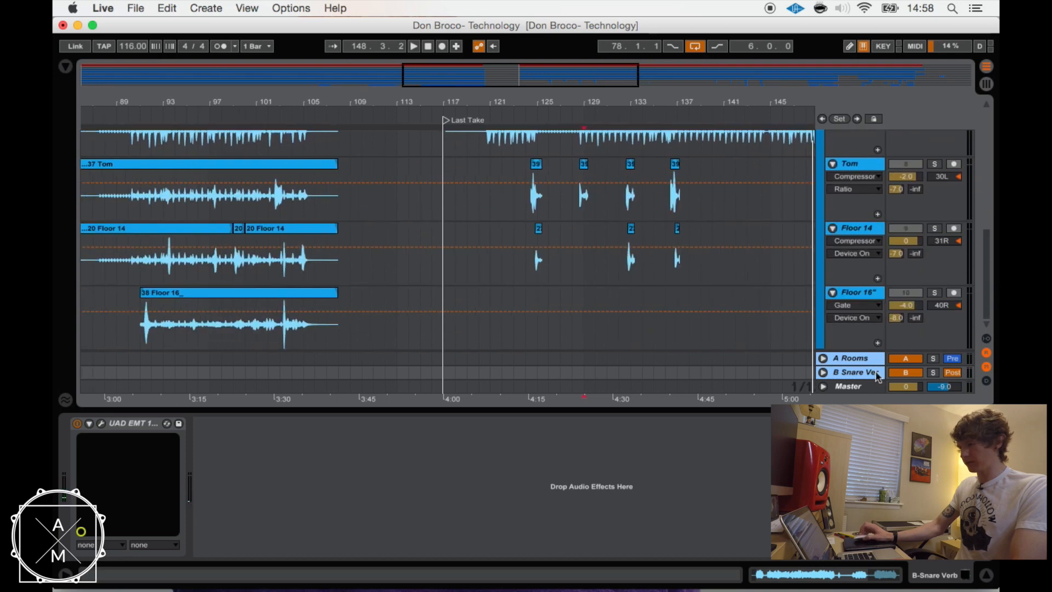
{"action": "left_click", "coordinate": [823, 372]}
{"action": "scroll", "coordinate": [601, 251], "scroll_direction": "down", "scroll_amount": 3}
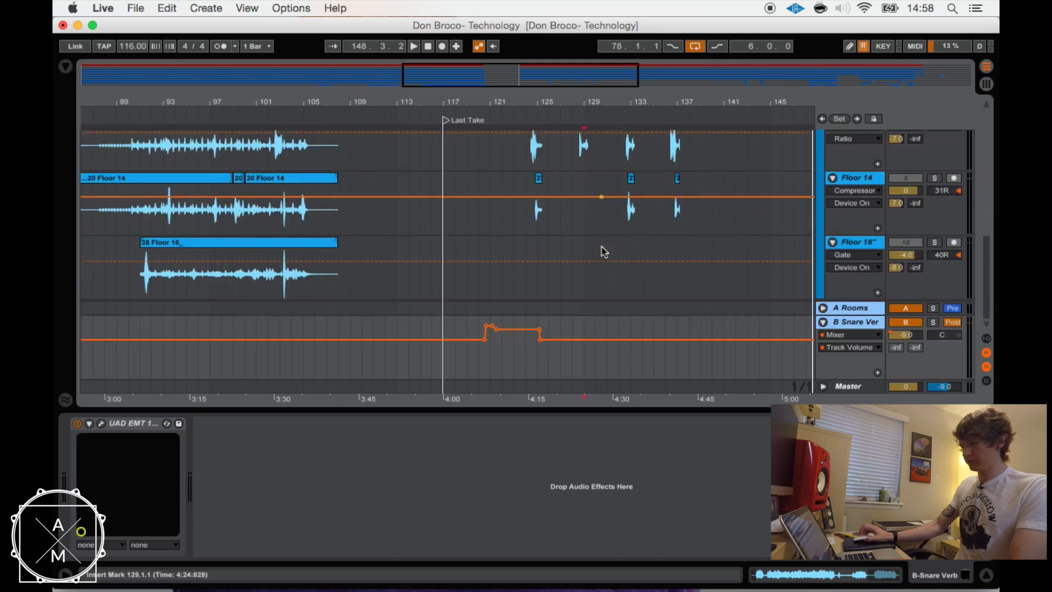
Step: Play the soloed Snare from bar 120 through the raised section of B Snare Verb's volume automation, and stop playback
{"action": "left_click", "coordinate": [479, 287]}
{"action": "scroll", "coordinate": [500, 277], "scroll_direction": "right", "scroll_amount": 3}
{"action": "key", "text": "space"}
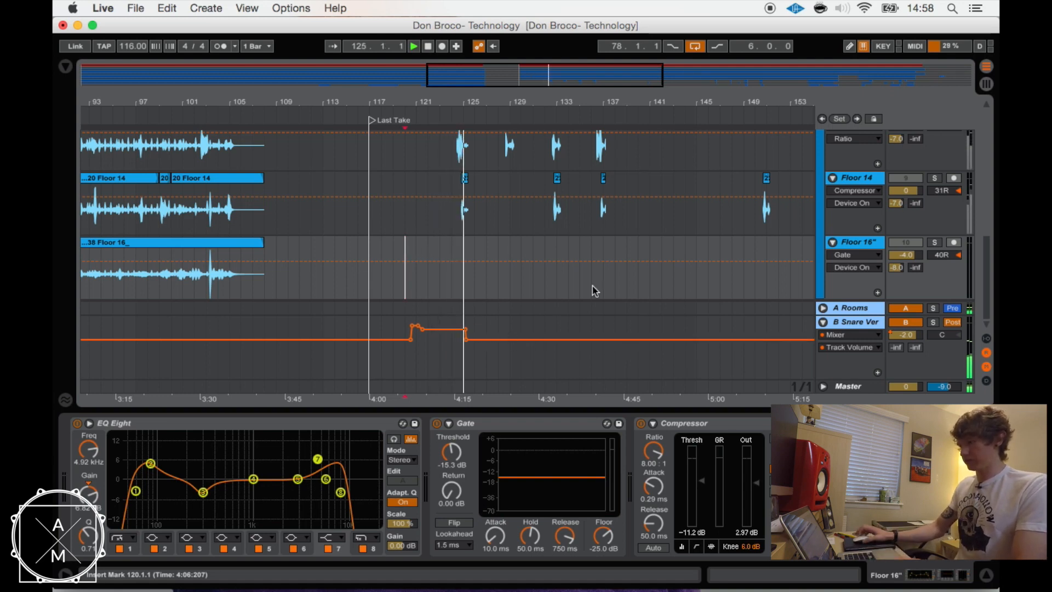
{"action": "scroll", "coordinate": [592, 291], "scroll_direction": "up", "scroll_amount": 3}
{"action": "key", "text": "space"}
Step: Hide the device view and examine B Snare Verb's volume automation and the drum tracks across the whole last take
{"action": "key", "text": "super+alt+l"}
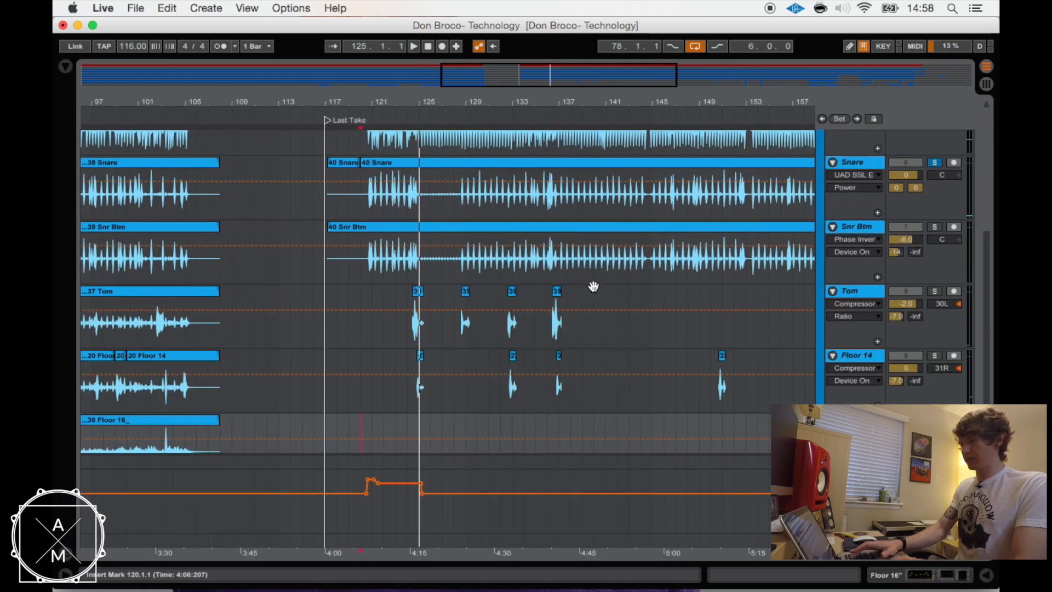
{"action": "key", "text": "super+alt+b"}
{"action": "key", "text": "super+alt+b"}
{"action": "scroll", "coordinate": [593, 292], "scroll_direction": "right", "scroll_amount": 5}
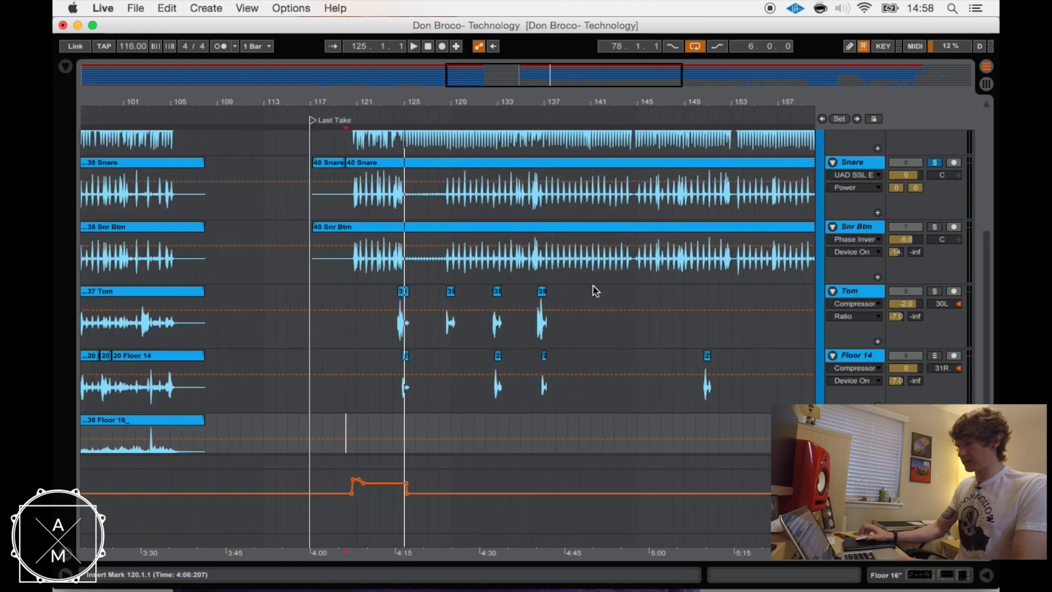
{"action": "scroll", "coordinate": [594, 290], "scroll_direction": "up", "scroll_amount": 1}
{"action": "key", "text": "minus"}
{"action": "key", "text": "minus"}
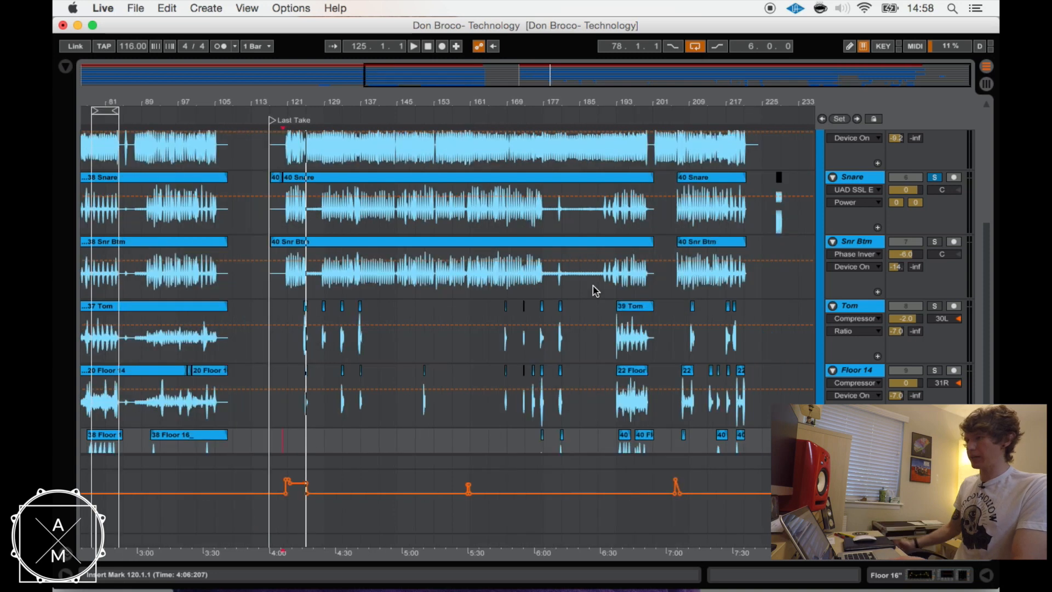
{"action": "scroll", "coordinate": [596, 290], "scroll_direction": "up", "scroll_amount": 3}
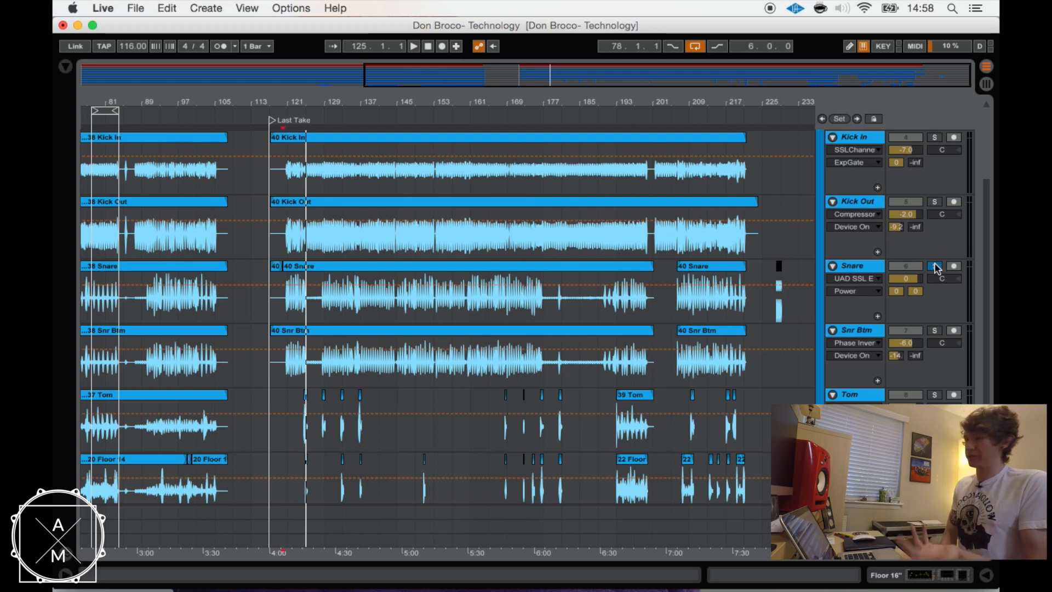
Step: Clear the Snare solo and bring up the Master track's device chain
{"action": "left_click", "coordinate": [935, 267]}
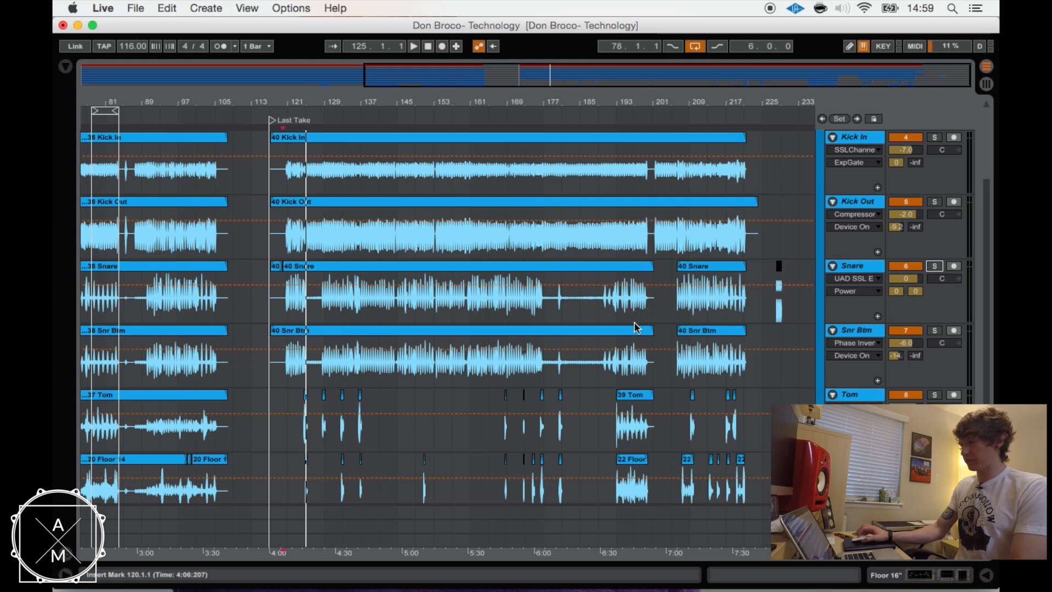
{"action": "scroll", "coordinate": [745, 351], "scroll_direction": "up", "scroll_amount": 5}
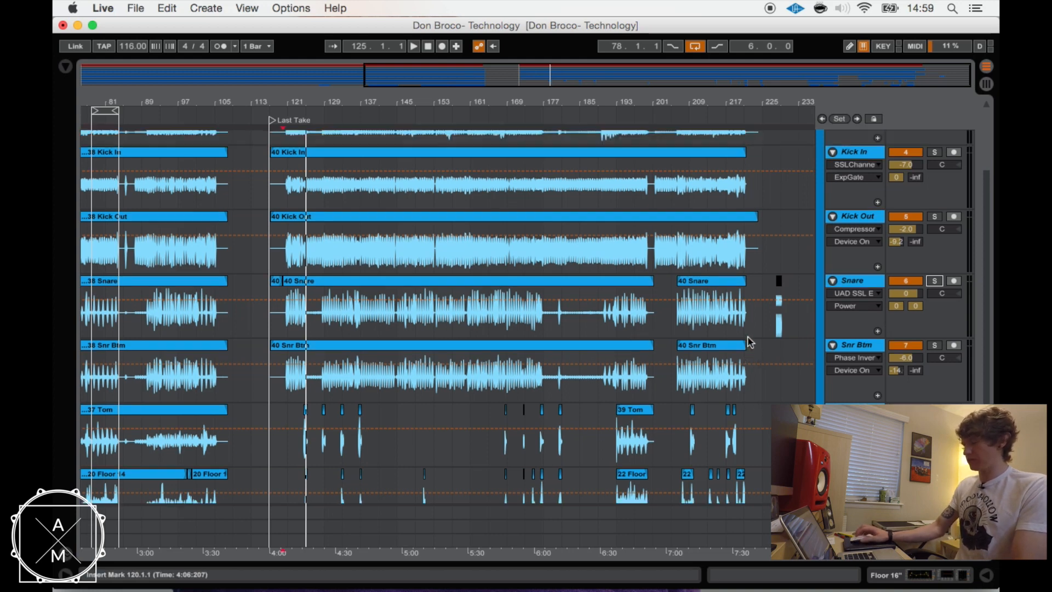
{"action": "left_click", "coordinate": [842, 163]}
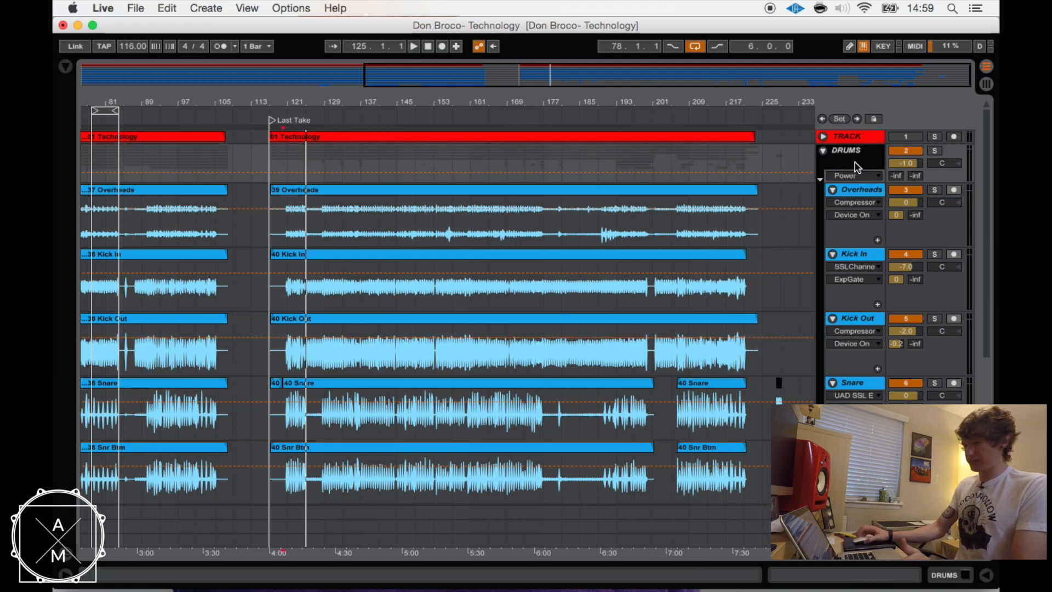
{"action": "double_click", "coordinate": [848, 540]}
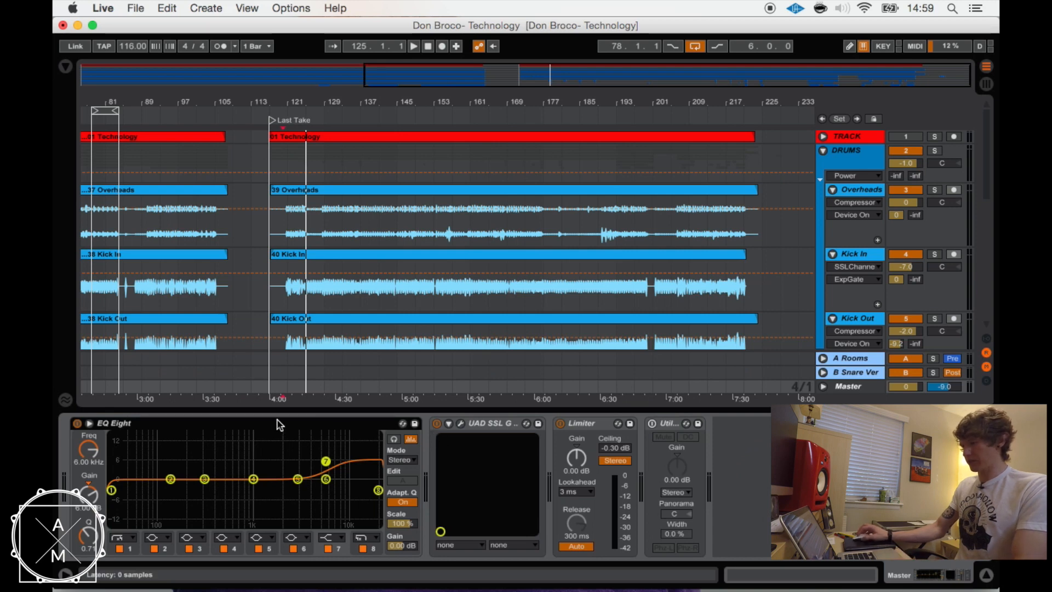
Step: Play the full drum mix from bar 189 with the Master's UAD SSL G Bus Compressor window open
{"action": "left_click", "coordinate": [461, 424]}
{"action": "left_click", "coordinate": [597, 288]}
{"action": "key", "text": "space"}
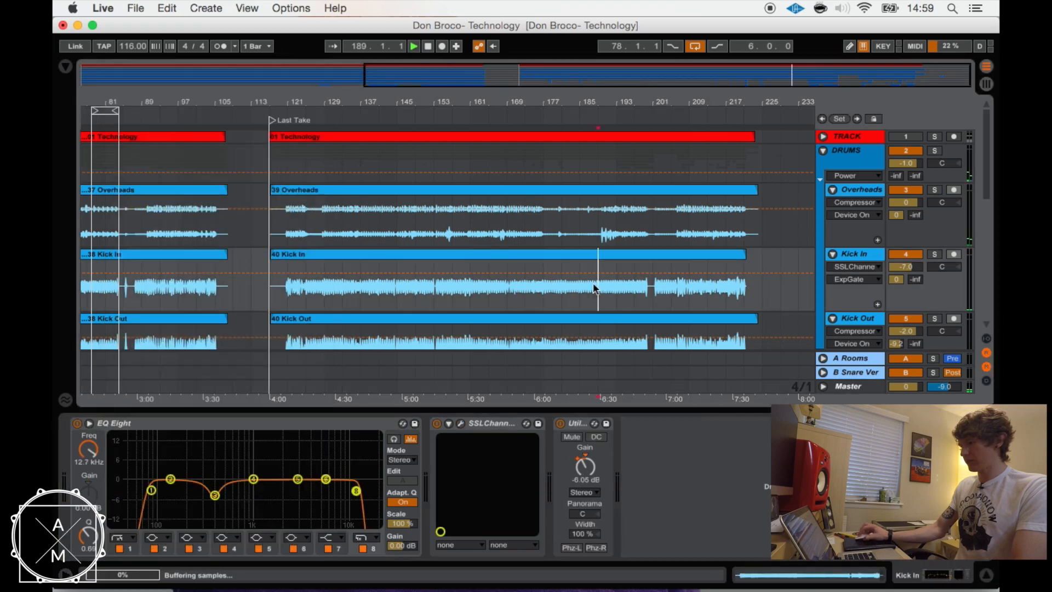
{"action": "left_click", "coordinate": [460, 424]}
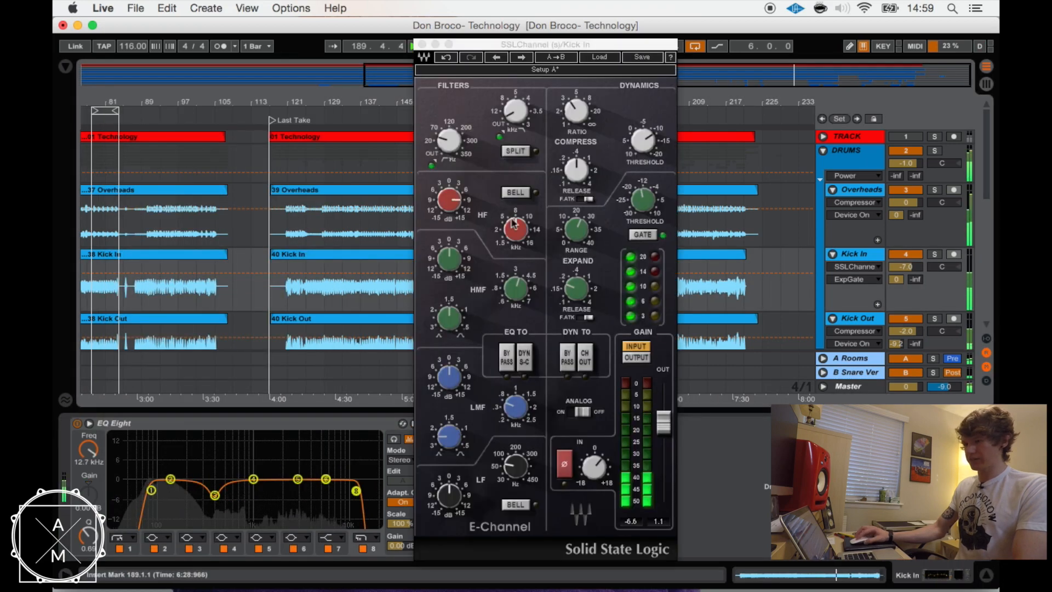
{"action": "left_click", "coordinate": [422, 44]}
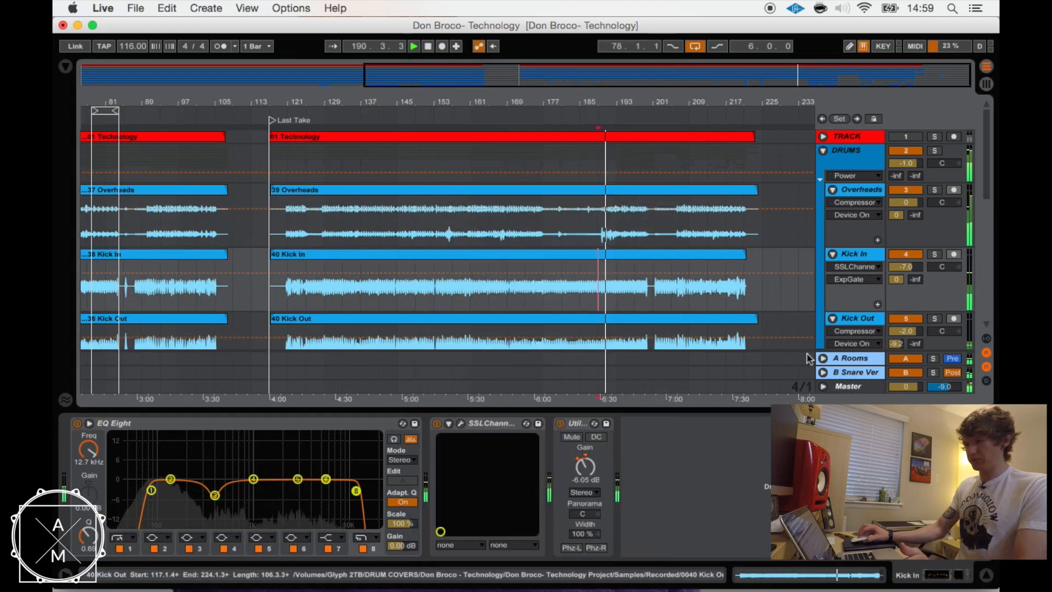
{"action": "left_click", "coordinate": [875, 392]}
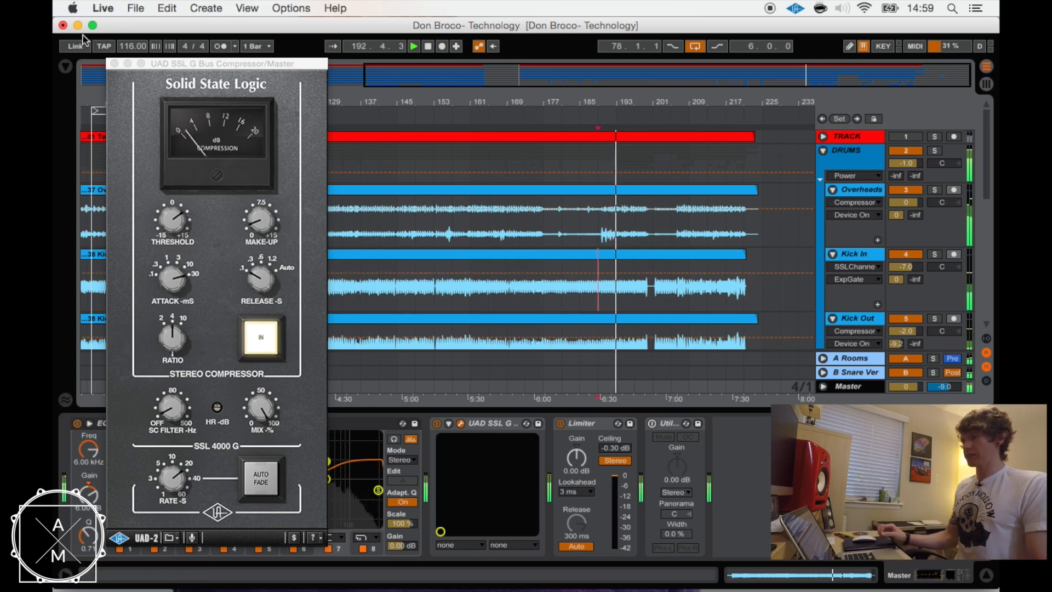
Step: Stop playback and close the Master's UAD SSL G Bus Compressor window
{"action": "key", "text": "space"}
{"action": "left_click", "coordinate": [114, 64]}
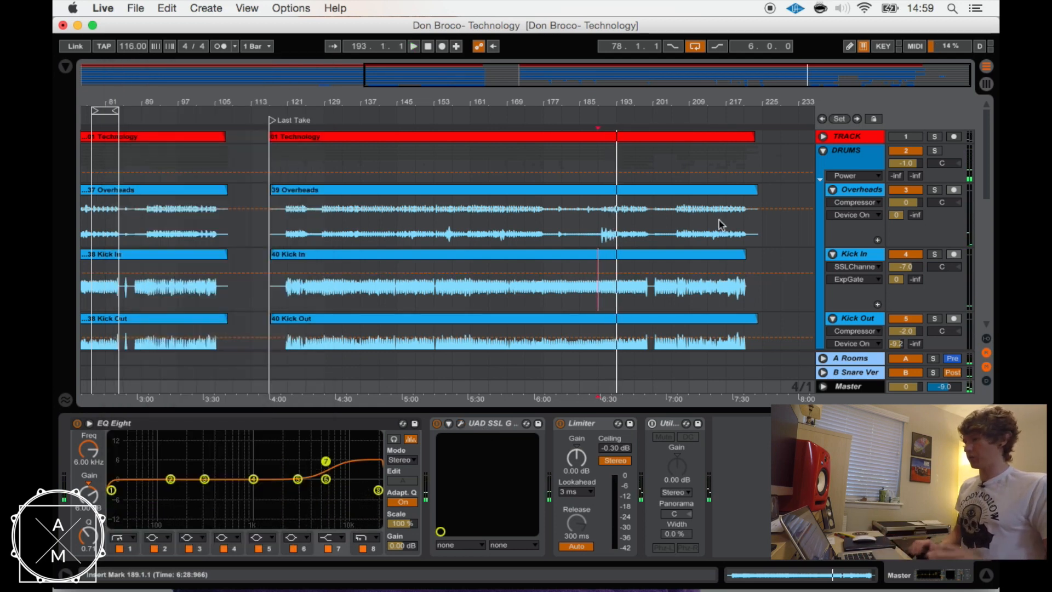
Step: Hide the device view and look over the drum tracks in the last take, from Overheads down to the floor toms
{"action": "key", "text": "super+alt+l"}
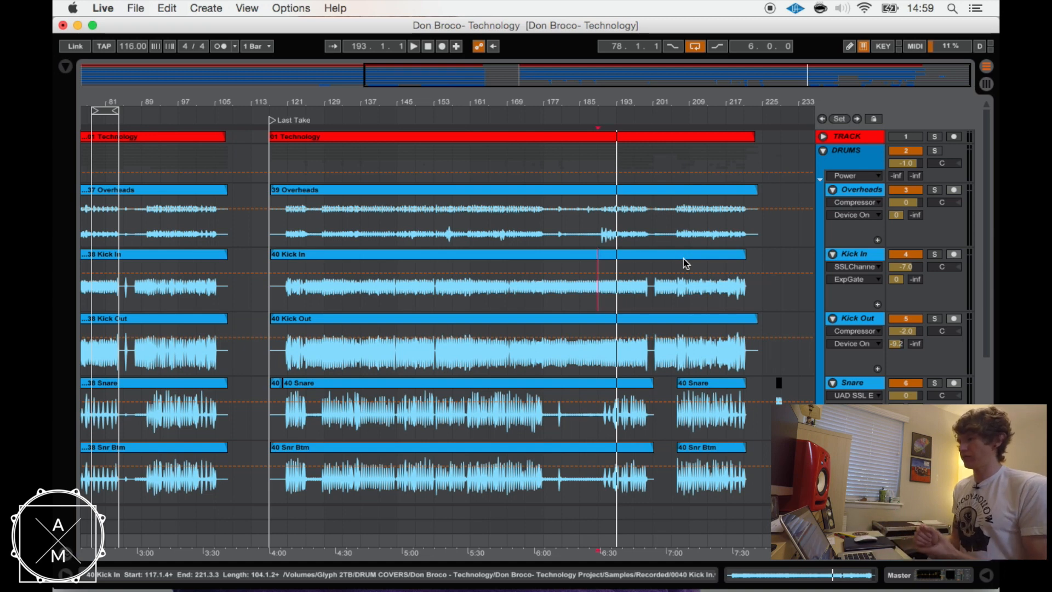
{"action": "scroll", "coordinate": [684, 263], "scroll_direction": "down", "scroll_amount": 3}
{"action": "scroll", "coordinate": [685, 263], "scroll_direction": "up", "scroll_amount": 2}
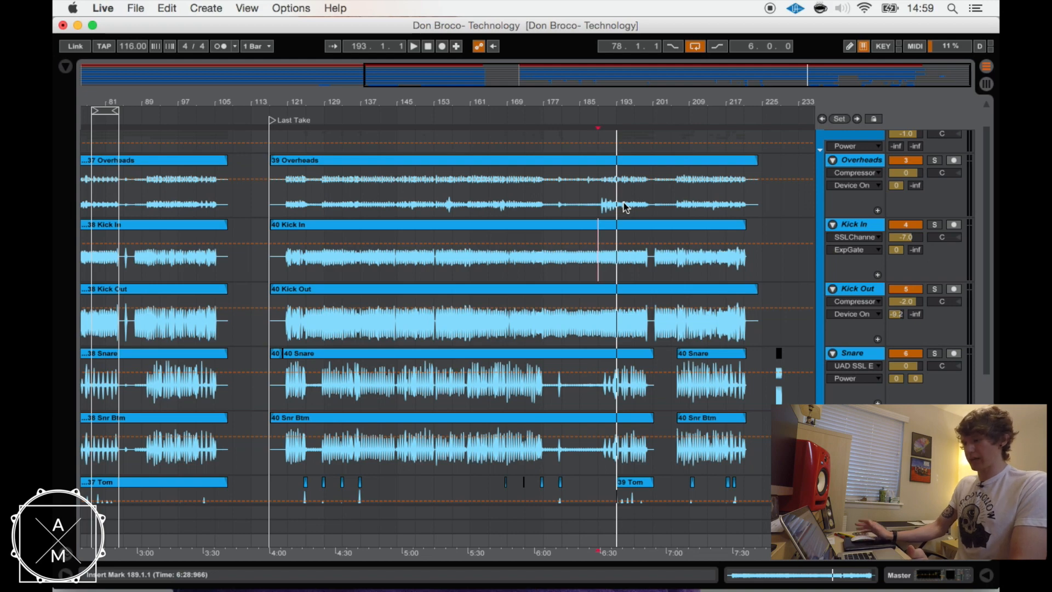
{"action": "scroll", "coordinate": [625, 207], "scroll_direction": "up", "scroll_amount": 1}
{"action": "scroll", "coordinate": [624, 207], "scroll_direction": "down", "scroll_amount": 3}
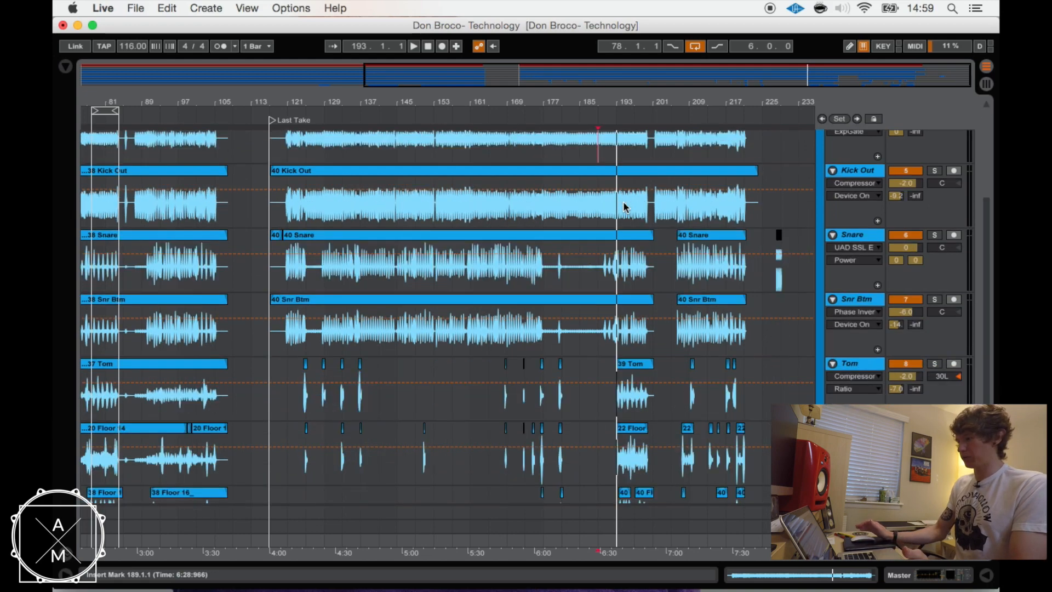
{"action": "scroll", "coordinate": [625, 207], "scroll_direction": "up", "scroll_amount": 3}
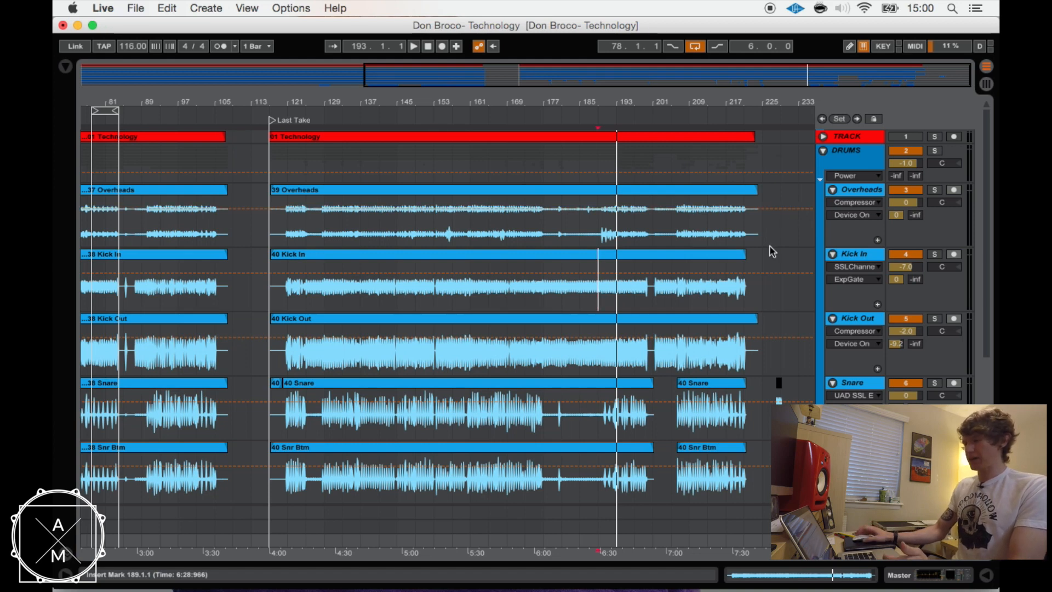
{"action": "scroll", "coordinate": [750, 255], "scroll_direction": "down", "scroll_amount": 2}
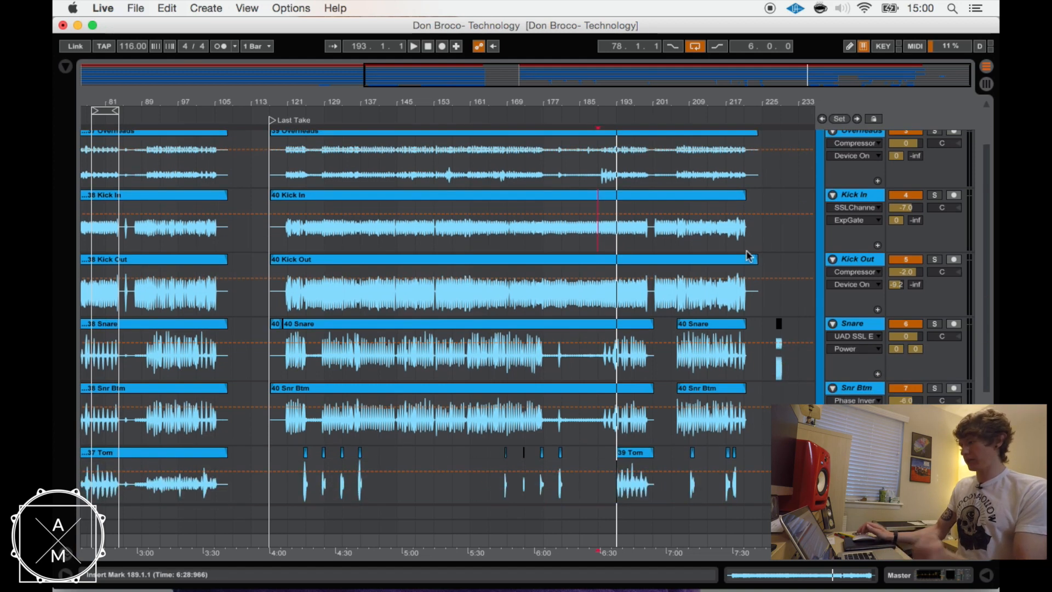
{"action": "scroll", "coordinate": [749, 256], "scroll_direction": "up", "scroll_amount": 2}
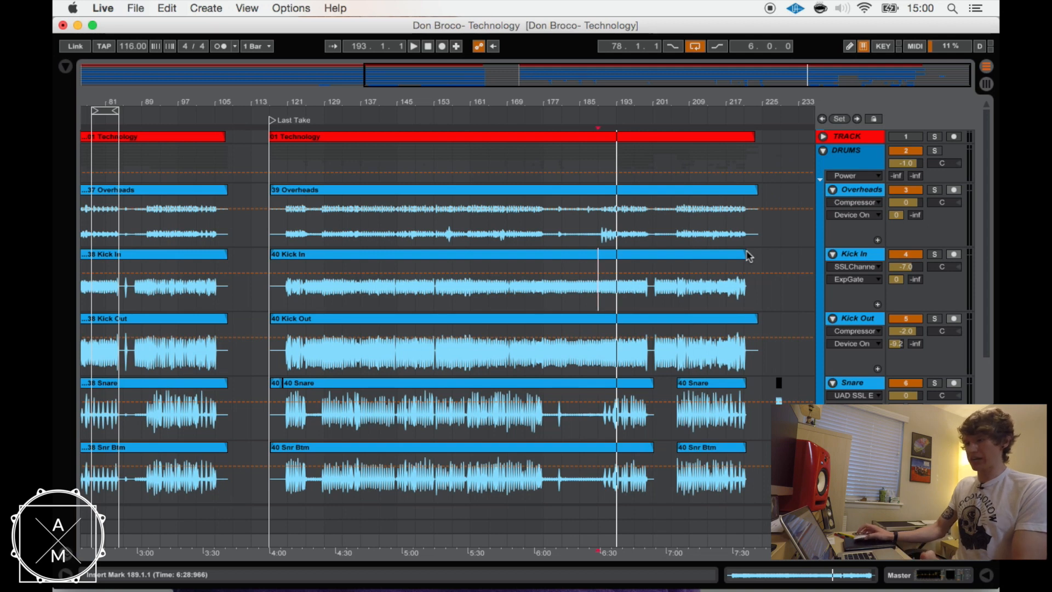